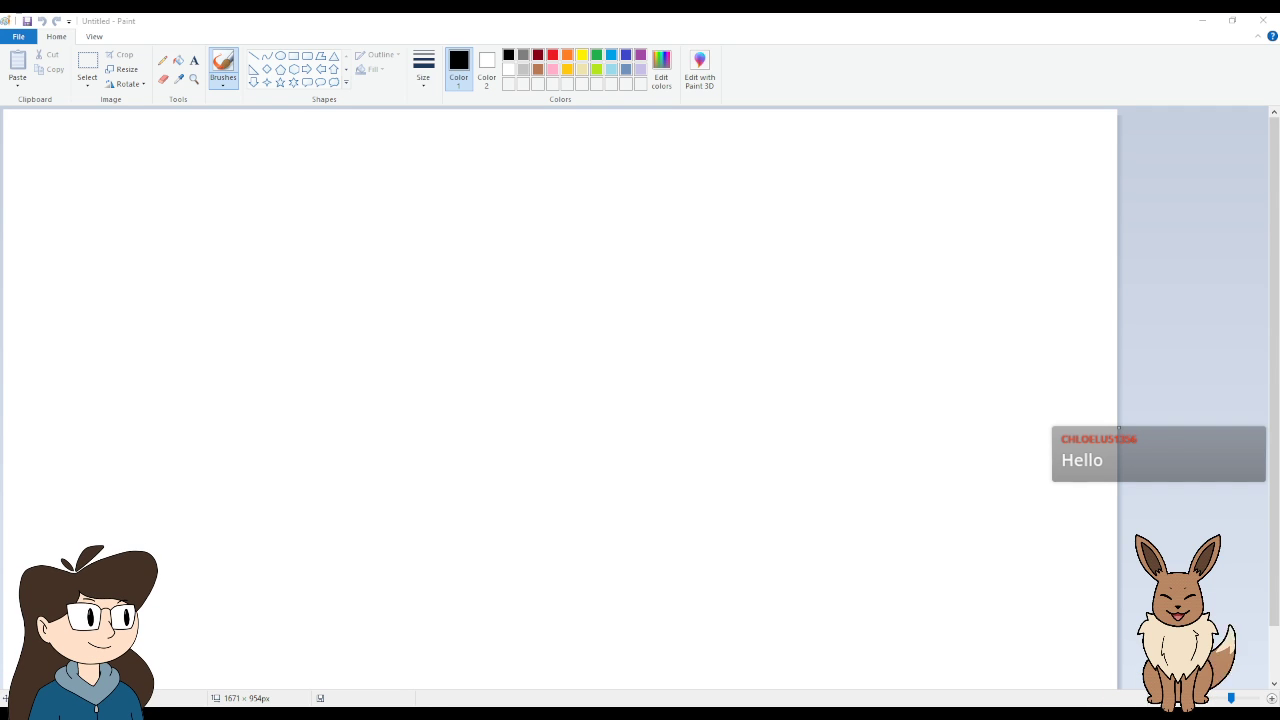
Resize the blank canvas to 1887 × 920 px by extending its width and slightly reducing its height.
{"action": "scroll", "coordinate": [560, 400], "scroll_direction": "down", "scroll_amount": 1}
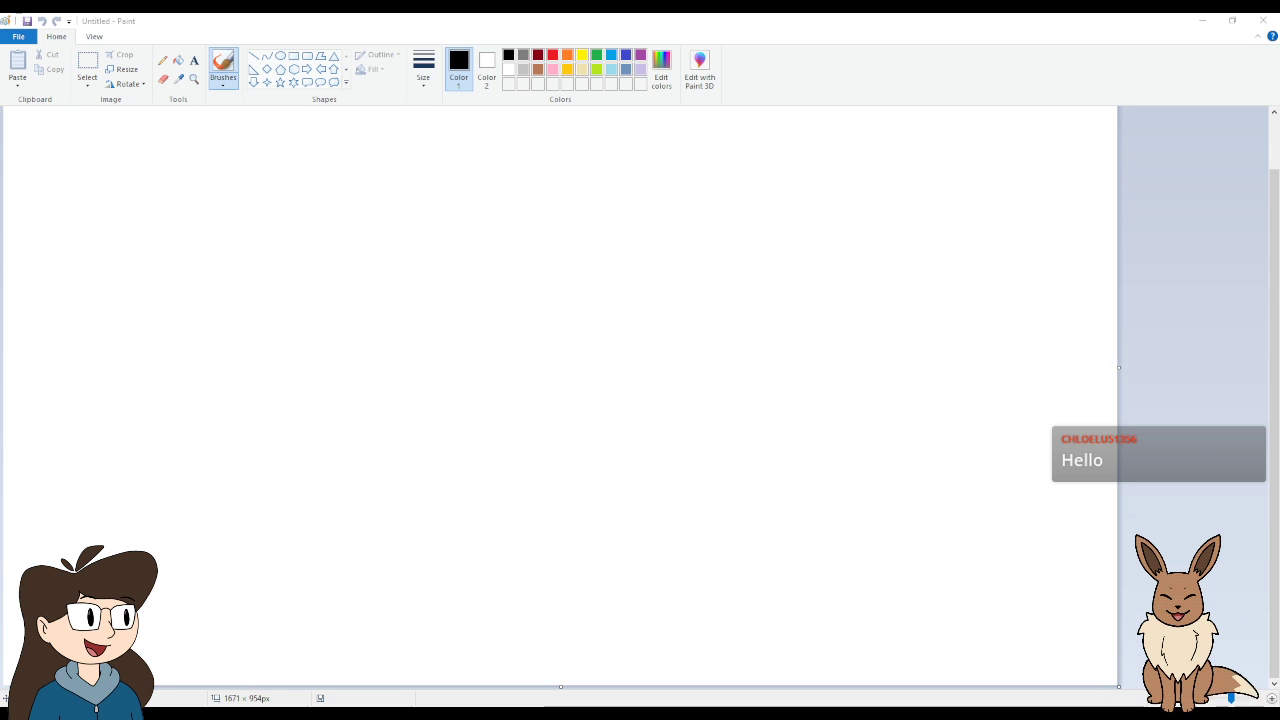
{"action": "left_click_drag", "start_coordinate": [1118, 686], "coordinate": [1262, 670]}
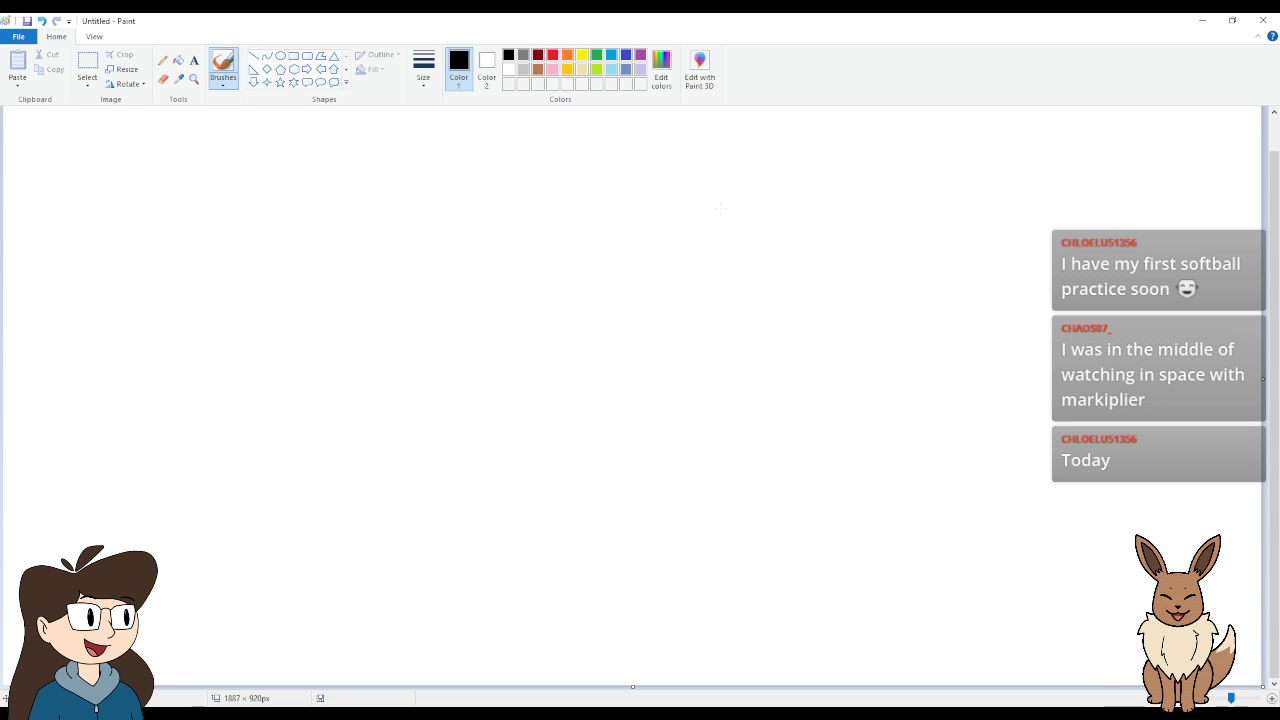
{"action": "mouse_move", "coordinate": [520, 300]}
{"action": "left_mouse_down"}
{"action": "mouse_move", "coordinate": [622, 458]}
{"action": "mouse_move", "coordinate": [671, 266]}
{"action": "left_mouse_up"}
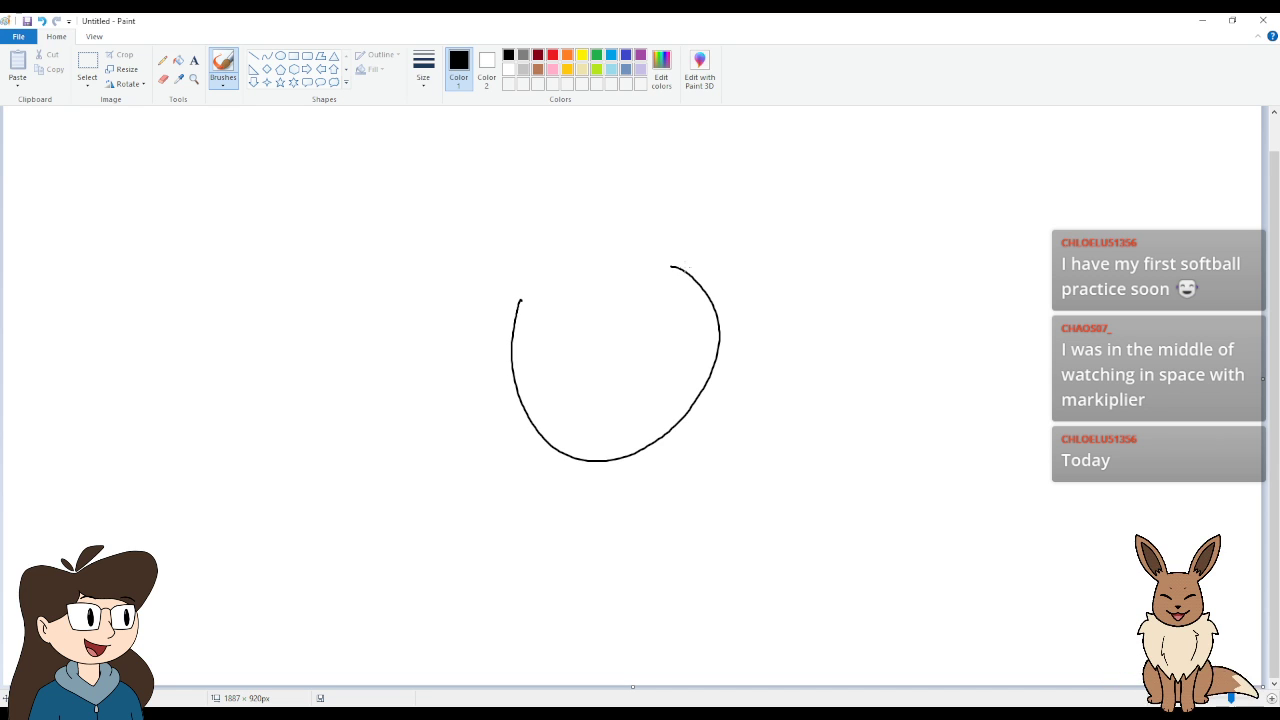
{"action": "left_click_drag", "start_coordinate": [561, 257], "coordinate": [580, 320]}
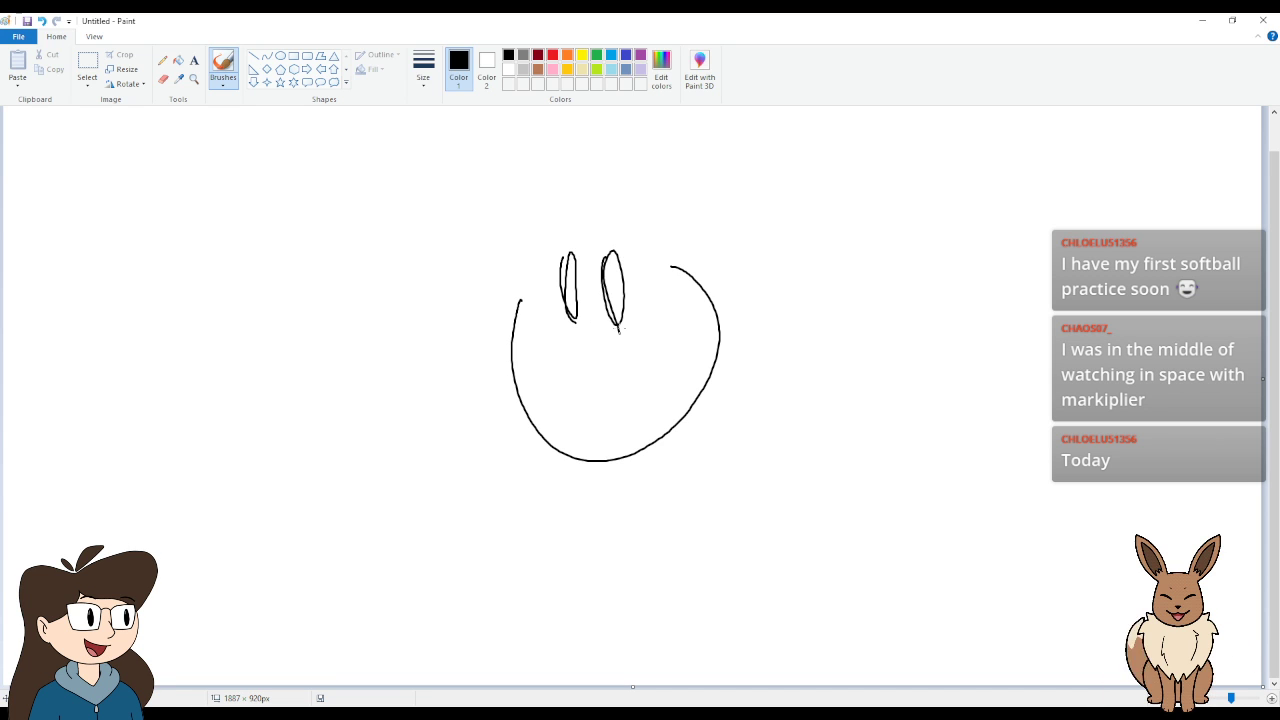
{"action": "key", "text": "ctrl+z"}
{"action": "key", "text": "ctrl+z"}
{"action": "key", "text": "ctrl+z"}
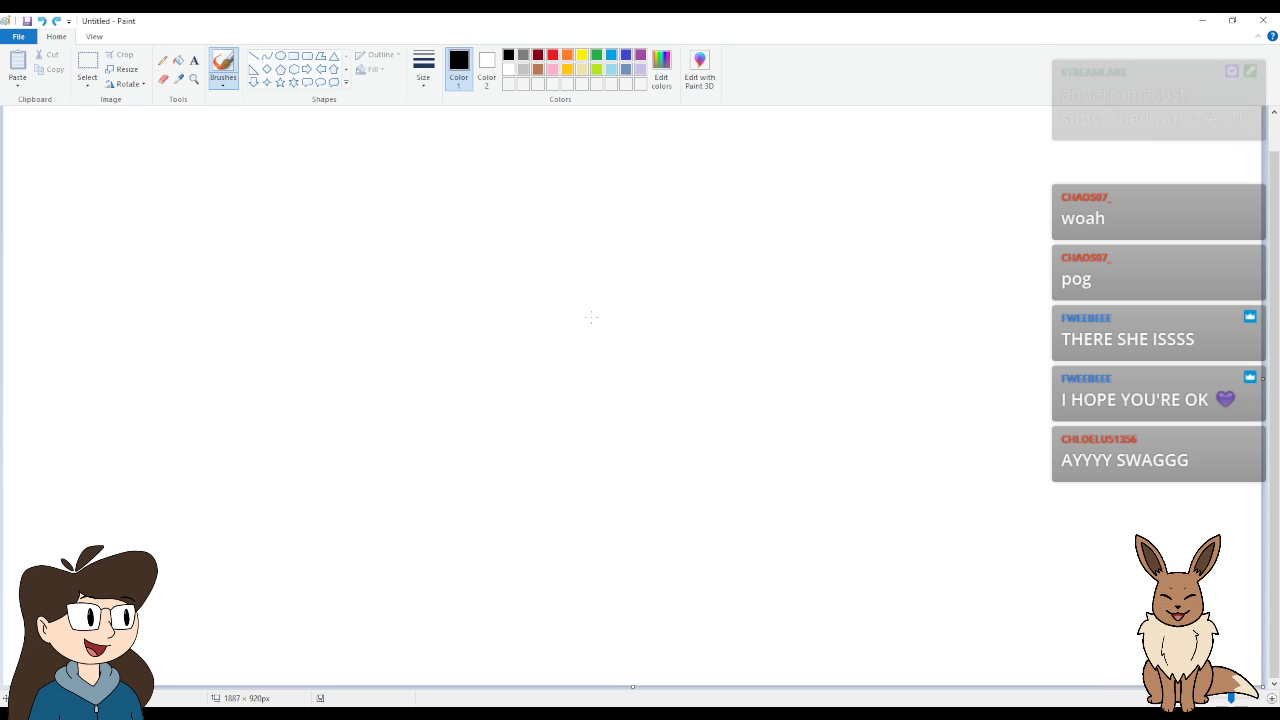
Draw a black outline flower with a round centre, eight loop petals, a curved stem and two leaves.
{"action": "mouse_move", "coordinate": [538, 254]}
{"action": "left_mouse_down"}
{"action": "mouse_move", "coordinate": [572, 226]}
{"action": "mouse_move", "coordinate": [560, 252]}
{"action": "mouse_move", "coordinate": [590, 224]}
{"action": "mouse_move", "coordinate": [563, 263]}
{"action": "mouse_move", "coordinate": [599, 287]}
{"action": "mouse_move", "coordinate": [557, 282]}
{"action": "mouse_move", "coordinate": [553, 316]}
{"action": "mouse_move", "coordinate": [542, 286]}
{"action": "mouse_move", "coordinate": [485, 273]}
{"action": "mouse_move", "coordinate": [527, 269]}
{"action": "mouse_move", "coordinate": [524, 215]}
{"action": "mouse_move", "coordinate": [536, 246]}
{"action": "left_mouse_up"}
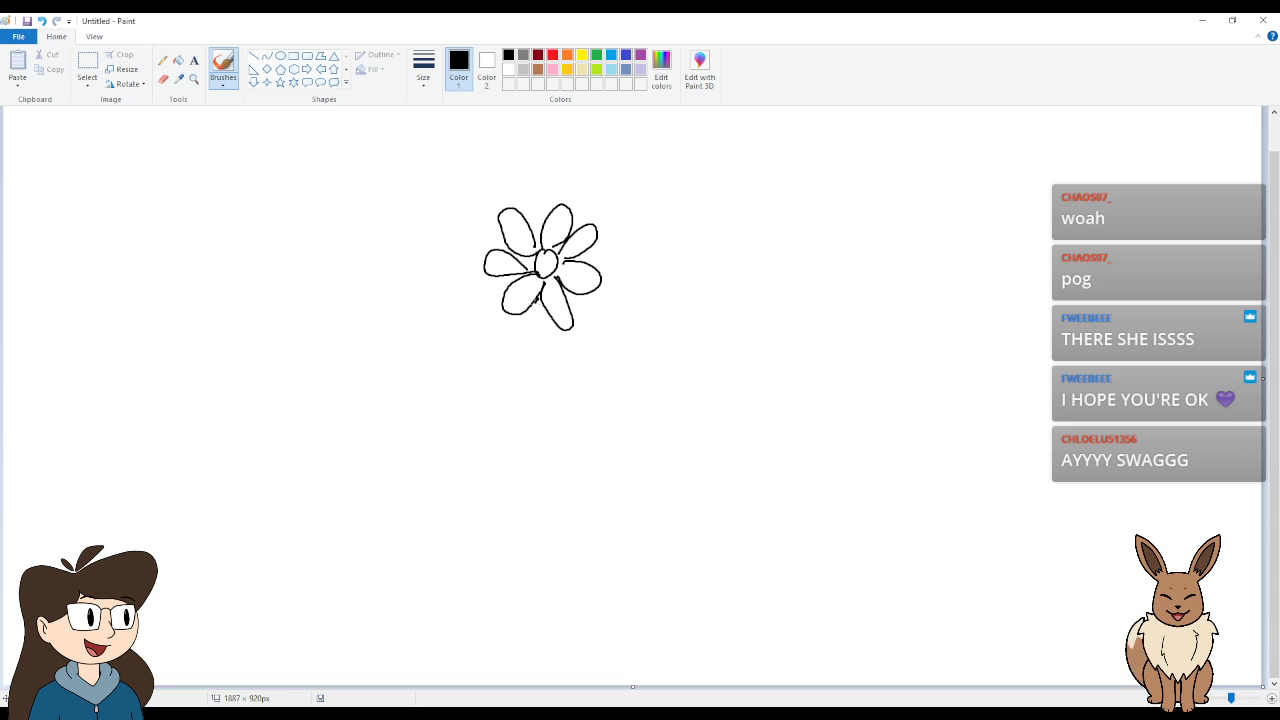
{"action": "mouse_move", "coordinate": [532, 300]}
{"action": "left_mouse_down"}
{"action": "mouse_move", "coordinate": [555, 422]}
{"action": "mouse_move", "coordinate": [547, 410]}
{"action": "mouse_move", "coordinate": [588, 346]}
{"action": "mouse_move", "coordinate": [554, 406]}
{"action": "mouse_move", "coordinate": [525, 356]}
{"action": "left_mouse_up"}
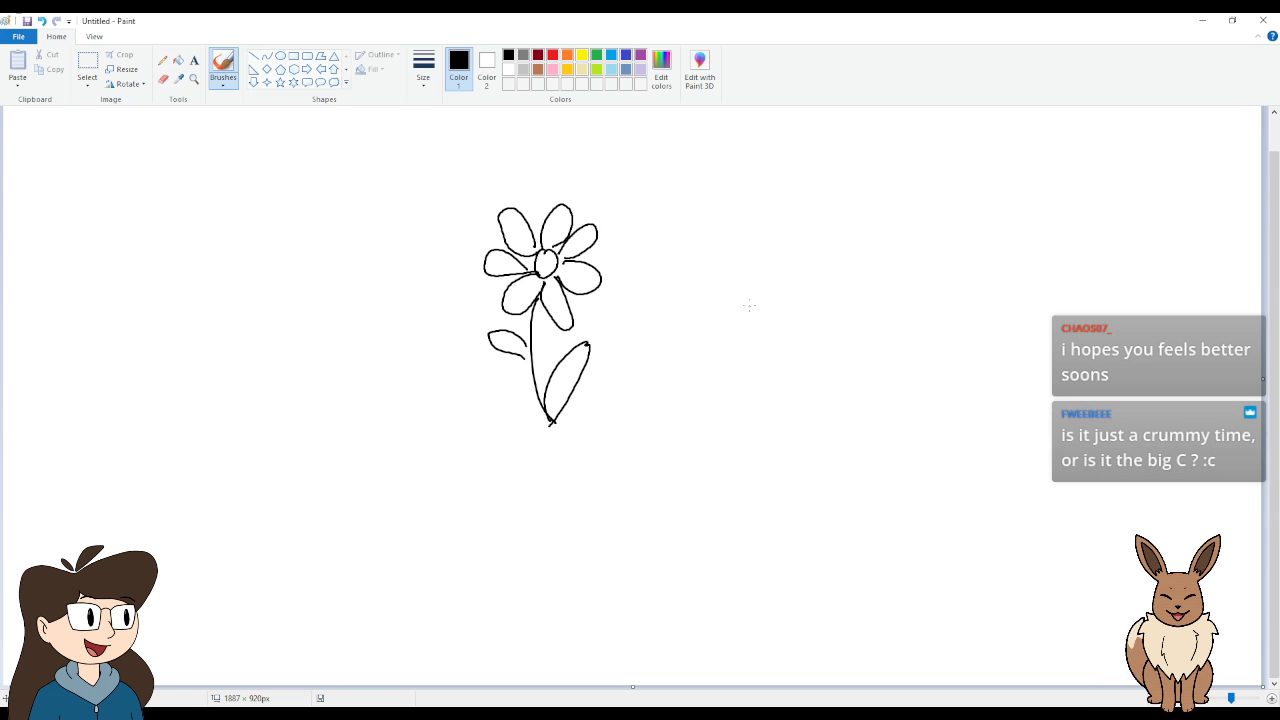
Draw a rabbit's head beside the flower with long double-outlined ears, filled oval eyes, eyebrows, a nose and a curved mouth.
{"action": "mouse_move", "coordinate": [750, 297]}
{"action": "left_mouse_down"}
{"action": "mouse_move", "coordinate": [700, 322]}
{"action": "mouse_move", "coordinate": [783, 318]}
{"action": "mouse_move", "coordinate": [740, 296]}
{"action": "mouse_move", "coordinate": [706, 241]}
{"action": "mouse_move", "coordinate": [697, 310]}
{"action": "mouse_move", "coordinate": [766, 263]}
{"action": "mouse_move", "coordinate": [793, 295]}
{"action": "mouse_move", "coordinate": [780, 313]}
{"action": "mouse_move", "coordinate": [778, 273]}
{"action": "mouse_move", "coordinate": [784, 302]}
{"action": "left_mouse_up"}
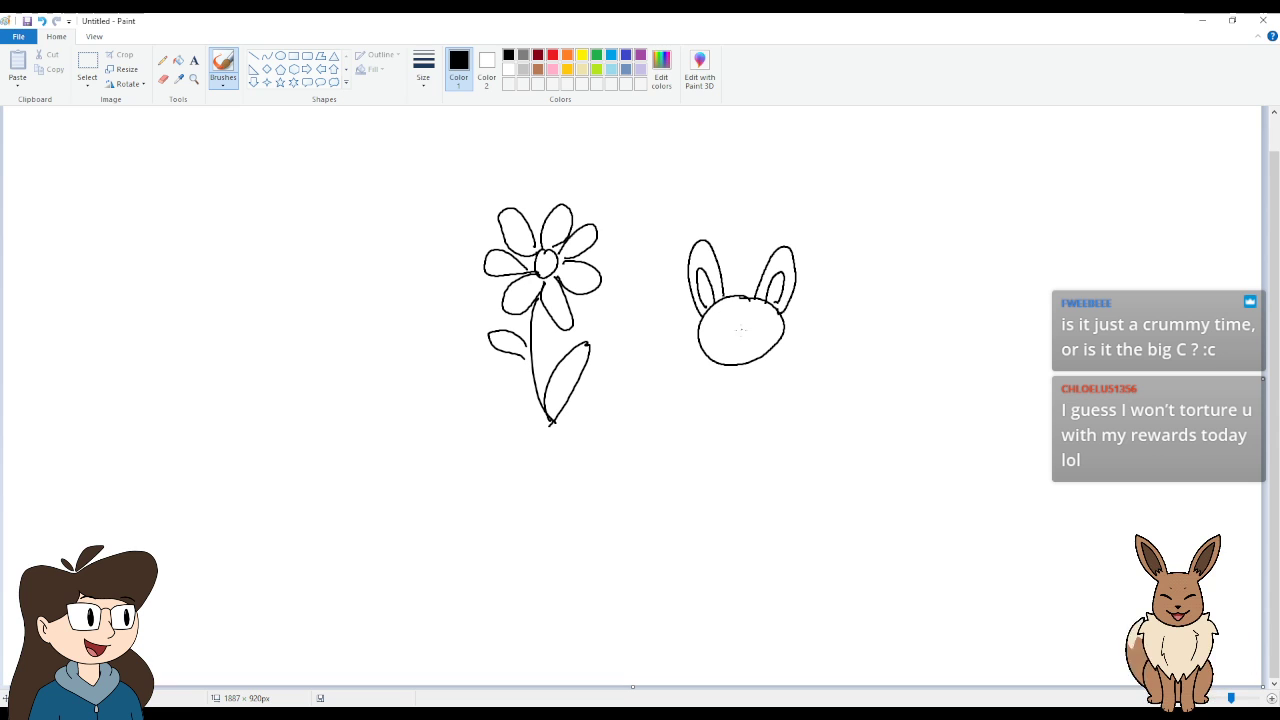
{"action": "mouse_move", "coordinate": [734, 336]}
{"action": "left_mouse_down"}
{"action": "mouse_move", "coordinate": [746, 339]}
{"action": "mouse_move", "coordinate": [725, 326]}
{"action": "left_mouse_up"}
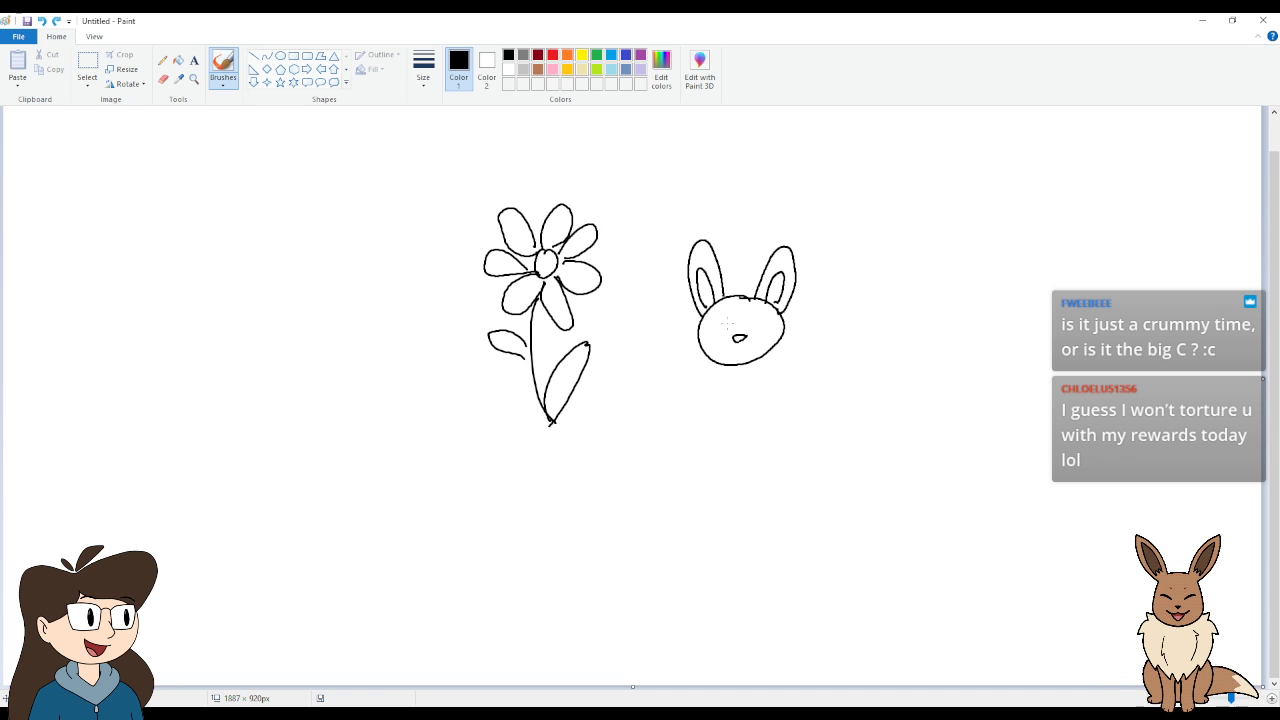
{"action": "left_click_drag", "start_coordinate": [752, 316], "coordinate": [741, 351]}
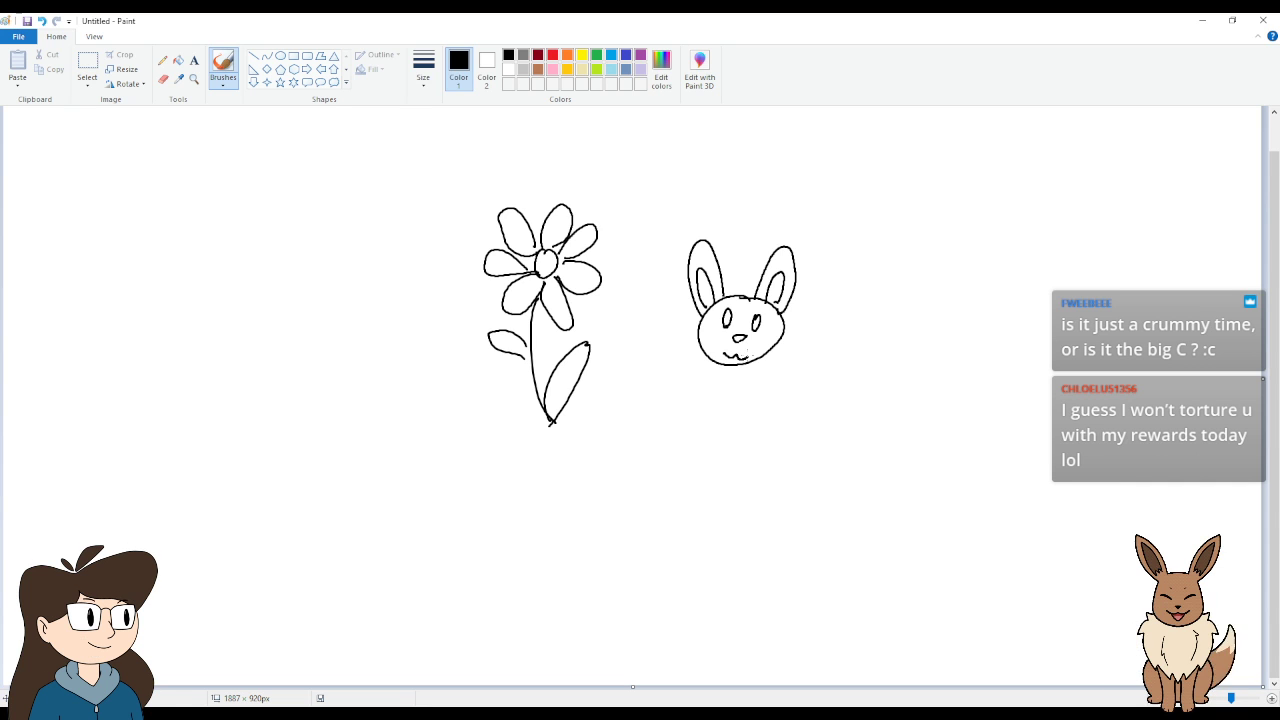
{"action": "left_click_drag", "start_coordinate": [712, 341], "coordinate": [724, 348]}
{"action": "key", "text": "ctrl+z"}
{"action": "key", "text": "ctrl+z"}
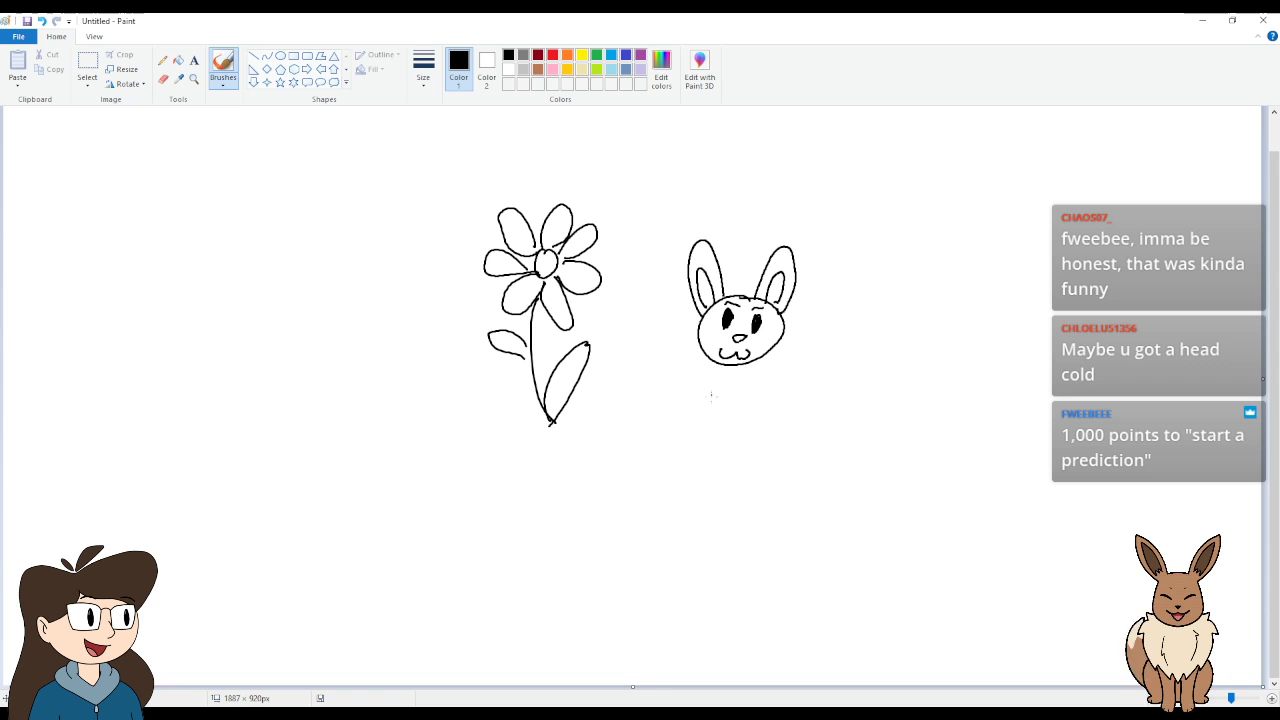
{"action": "mouse_move", "coordinate": [705, 384]}
{"action": "left_mouse_down"}
{"action": "mouse_move", "coordinate": [709, 404]}
{"action": "mouse_move", "coordinate": [716, 393]}
{"action": "left_mouse_up"}
{"action": "key", "text": "ctrl+z"}
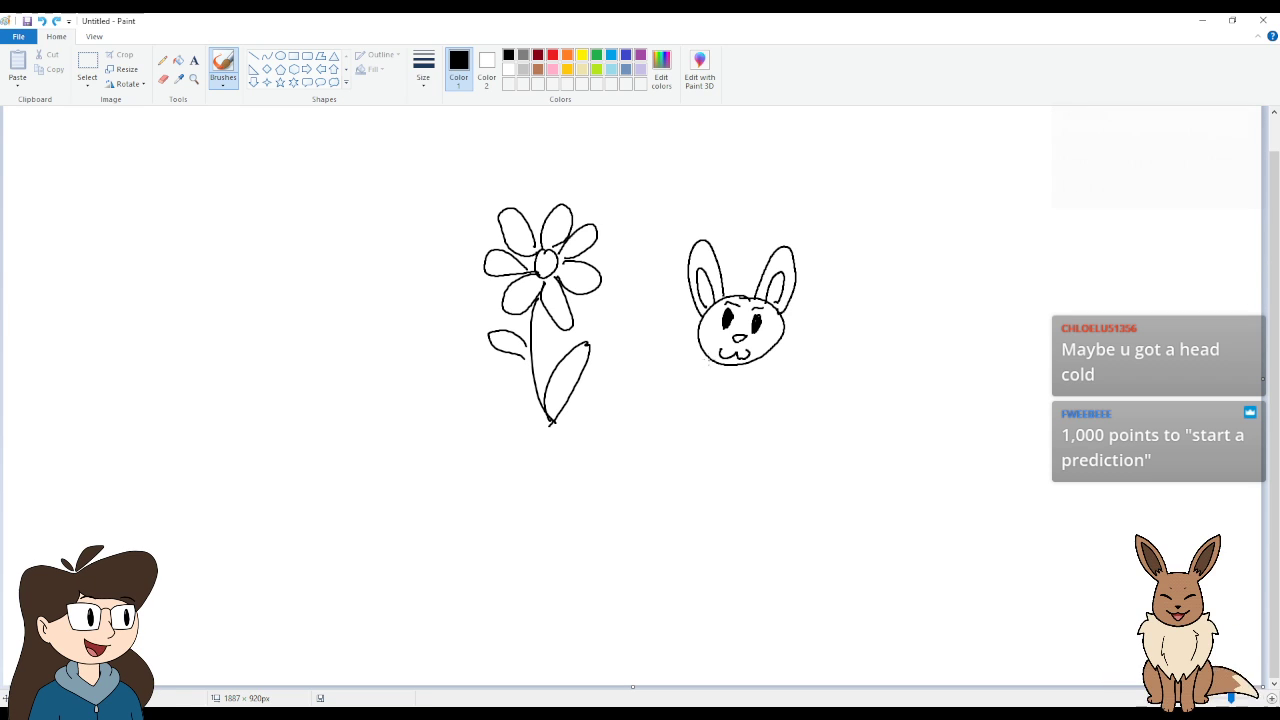
{"action": "left_click_drag", "start_coordinate": [709, 358], "coordinate": [710, 375]}
{"action": "key", "text": "ctrl+z"}
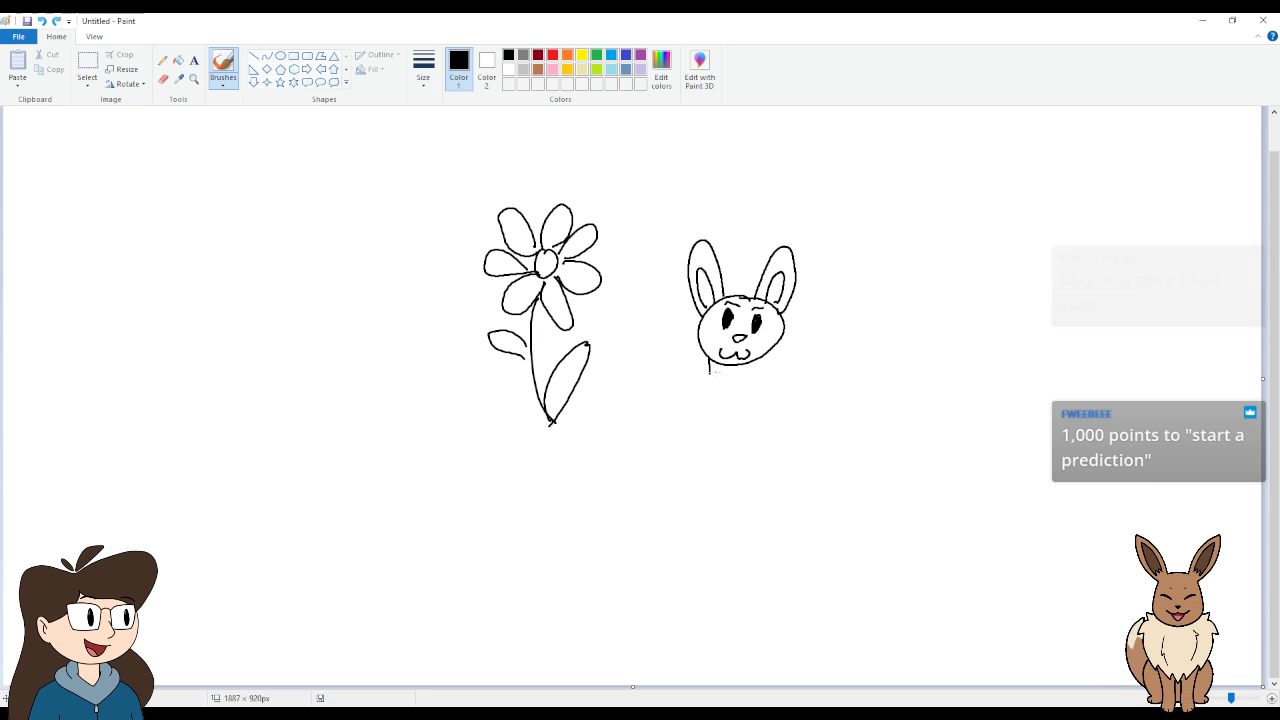
Draw the rabbit's body below its head with sloping sides, two feet and two small U-shaped front paws.
{"action": "left_click_drag", "start_coordinate": [711, 366], "coordinate": [697, 425]}
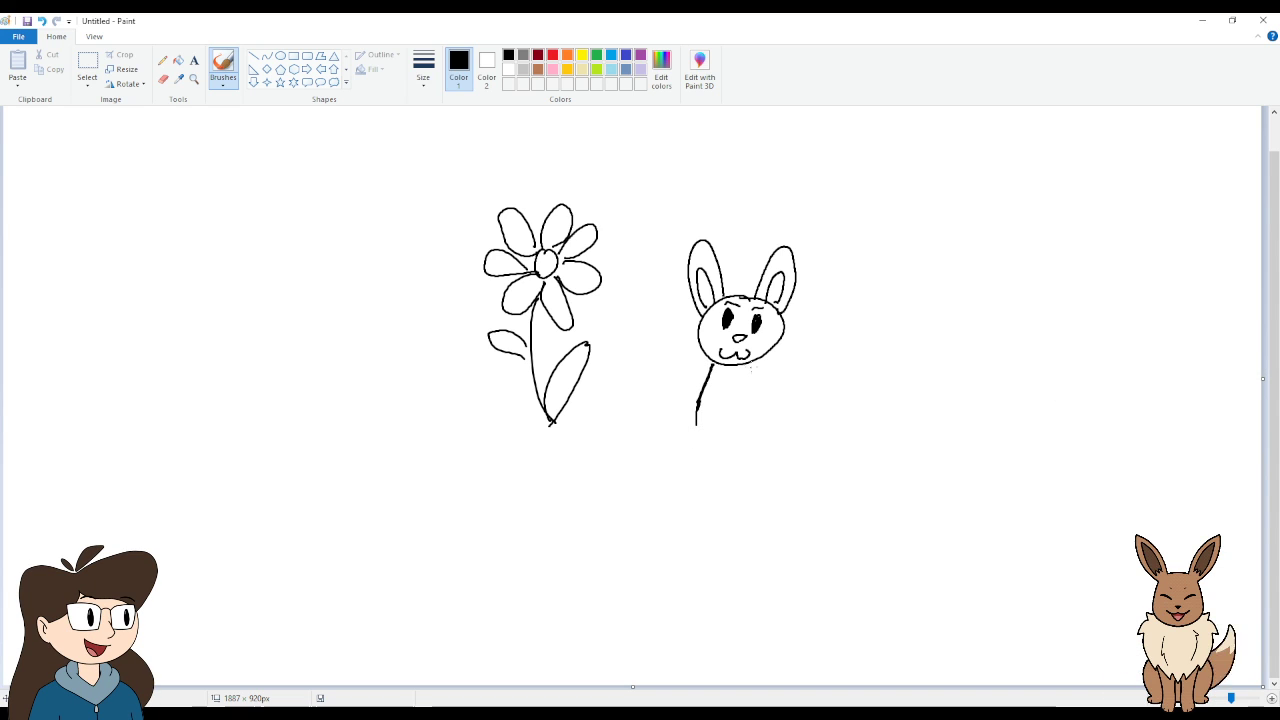
{"action": "mouse_move", "coordinate": [752, 366]}
{"action": "left_mouse_down"}
{"action": "mouse_move", "coordinate": [763, 434]}
{"action": "mouse_move", "coordinate": [695, 433]}
{"action": "mouse_move", "coordinate": [770, 445]}
{"action": "mouse_move", "coordinate": [760, 449]}
{"action": "left_mouse_up"}
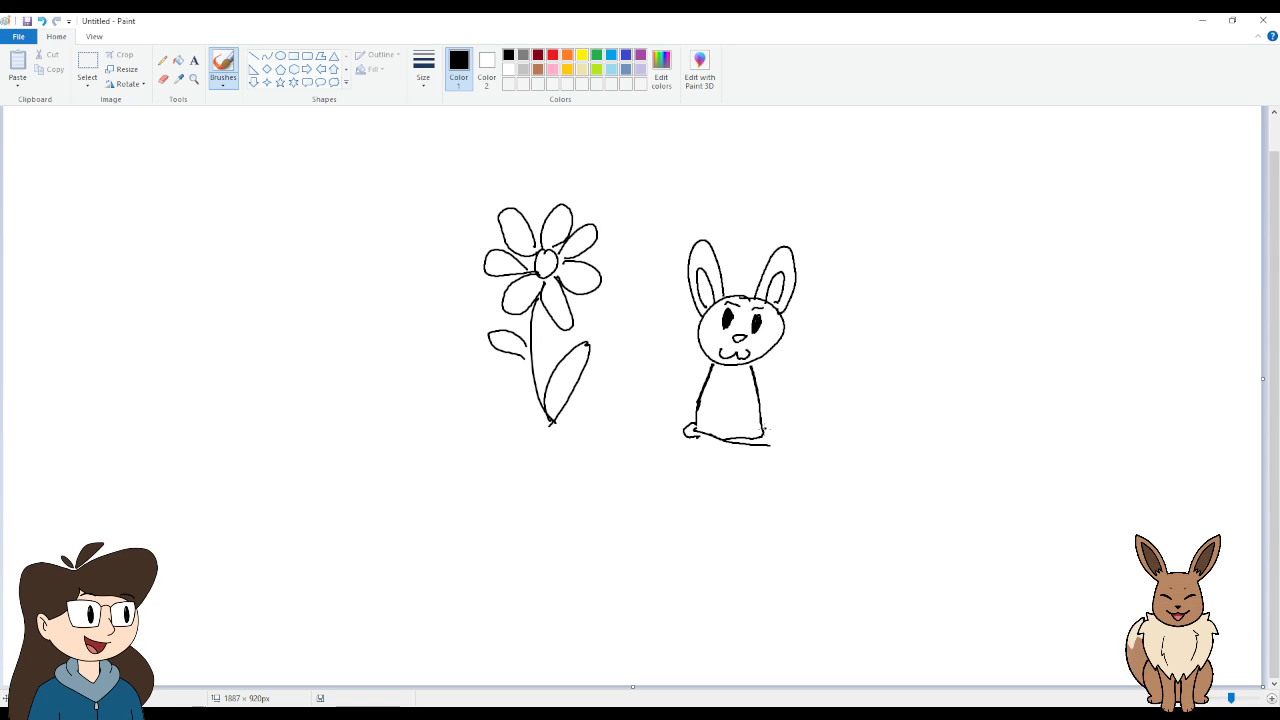
{"action": "left_click_drag", "start_coordinate": [716, 390], "coordinate": [743, 390]}
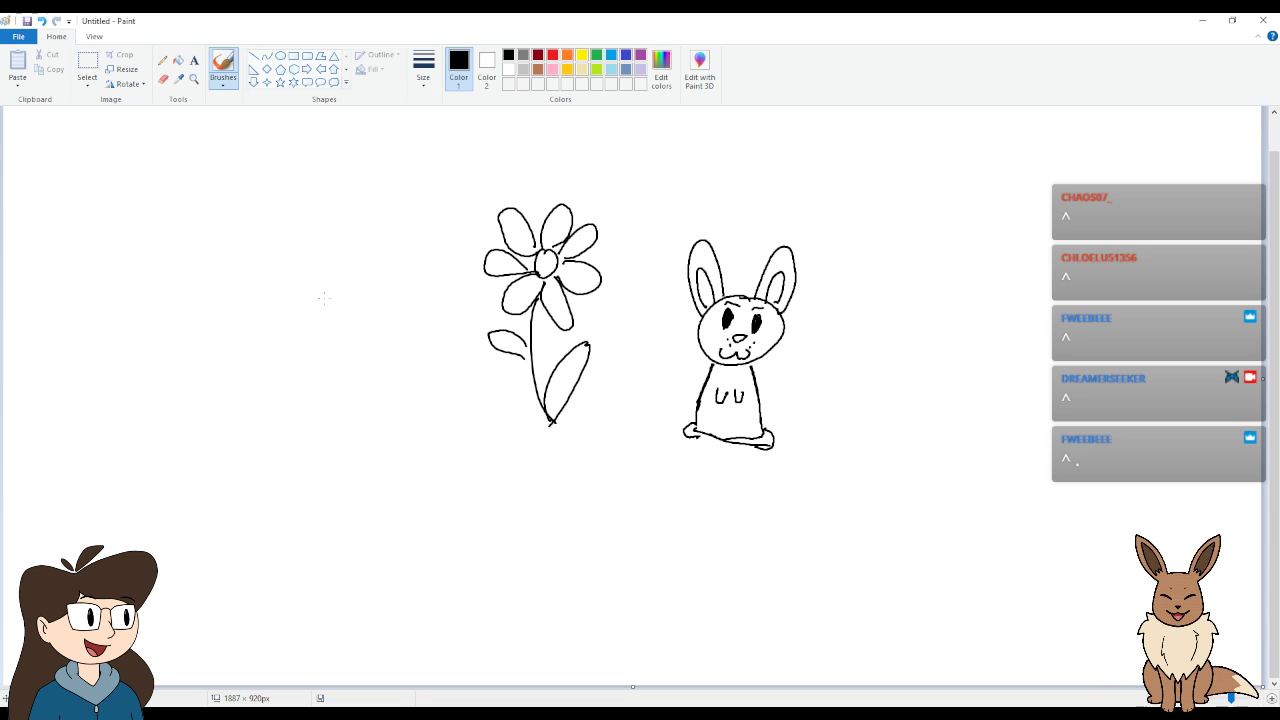
Outline a cartoon girl's head on the flower's empty side, with swept two-lobed hair, an ear, a rounded jaw and two hair tufts.
{"action": "mouse_move", "coordinate": [314, 307]}
{"action": "left_mouse_down"}
{"action": "mouse_move", "coordinate": [357, 257]}
{"action": "mouse_move", "coordinate": [391, 272]}
{"action": "mouse_move", "coordinate": [386, 291]}
{"action": "mouse_move", "coordinate": [274, 298]}
{"action": "mouse_move", "coordinate": [245, 337]}
{"action": "left_mouse_up"}
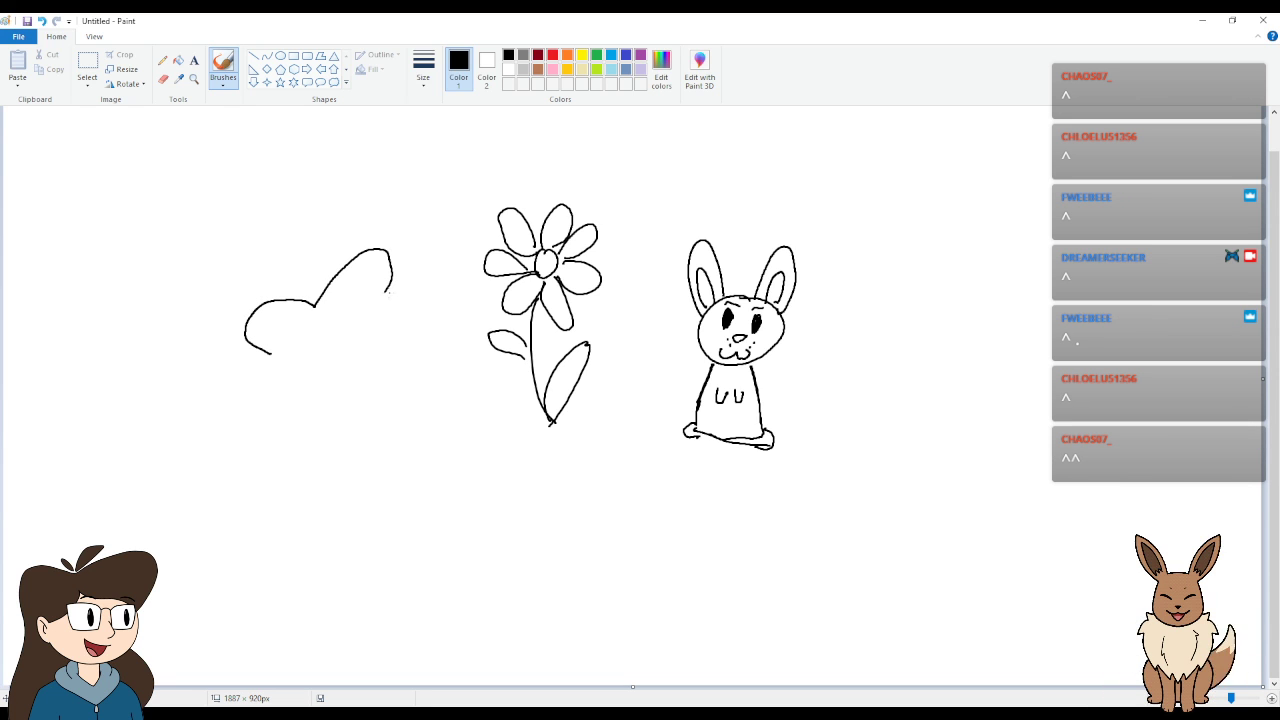
{"action": "left_click_drag", "start_coordinate": [390, 283], "coordinate": [382, 313]}
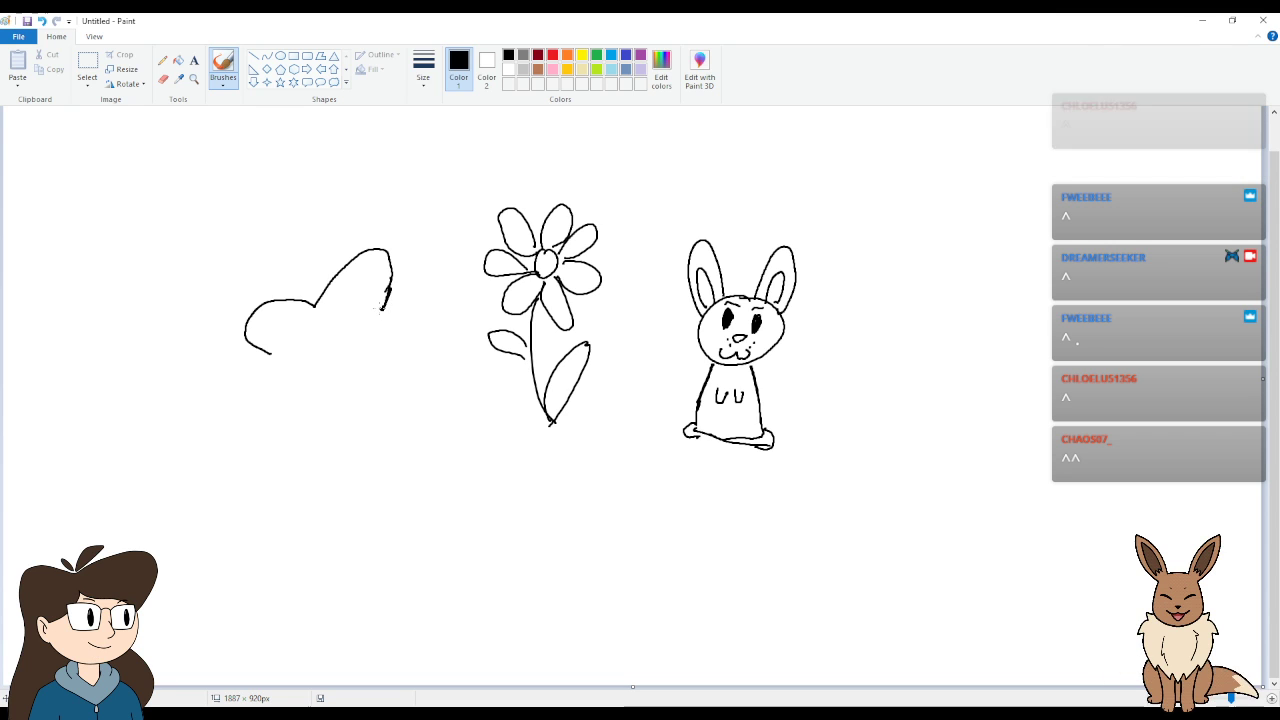
{"action": "mouse_move", "coordinate": [307, 298]}
{"action": "left_mouse_down"}
{"action": "mouse_move", "coordinate": [322, 244]}
{"action": "mouse_move", "coordinate": [316, 304]}
{"action": "mouse_move", "coordinate": [370, 308]}
{"action": "mouse_move", "coordinate": [314, 316]}
{"action": "mouse_move", "coordinate": [294, 379]}
{"action": "left_mouse_up"}
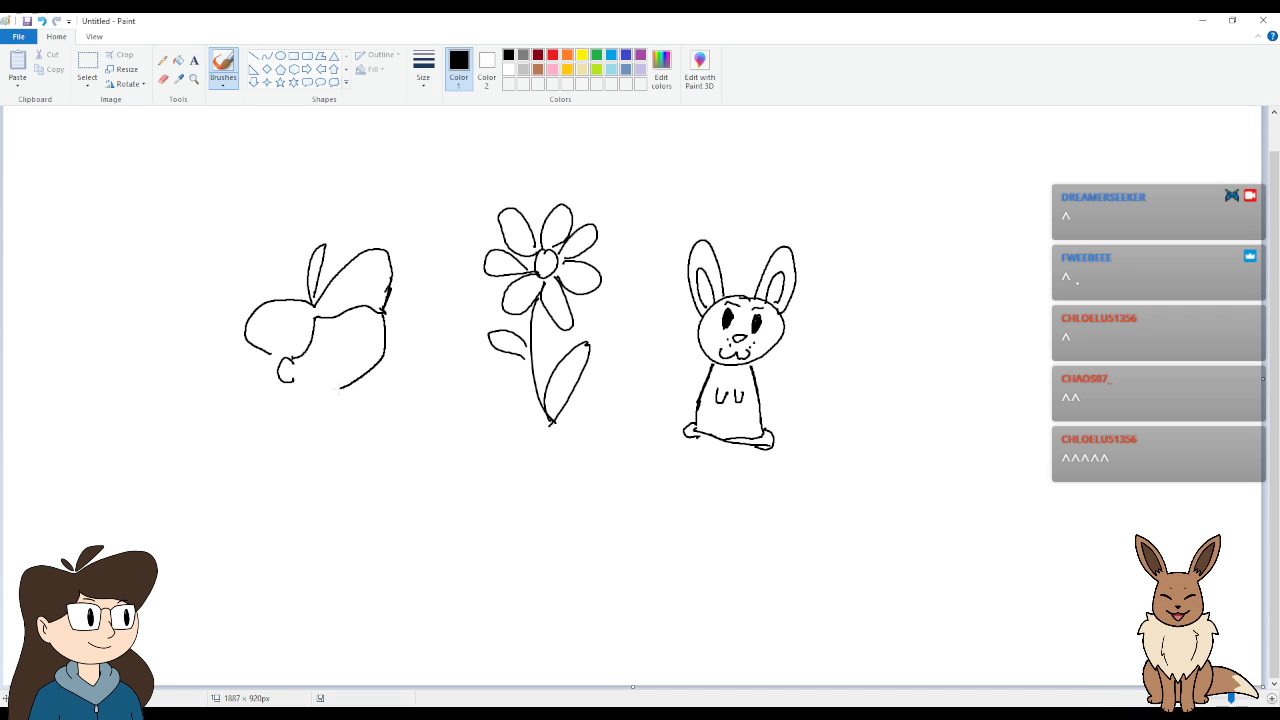
{"action": "left_click_drag", "start_coordinate": [304, 297], "coordinate": [284, 292]}
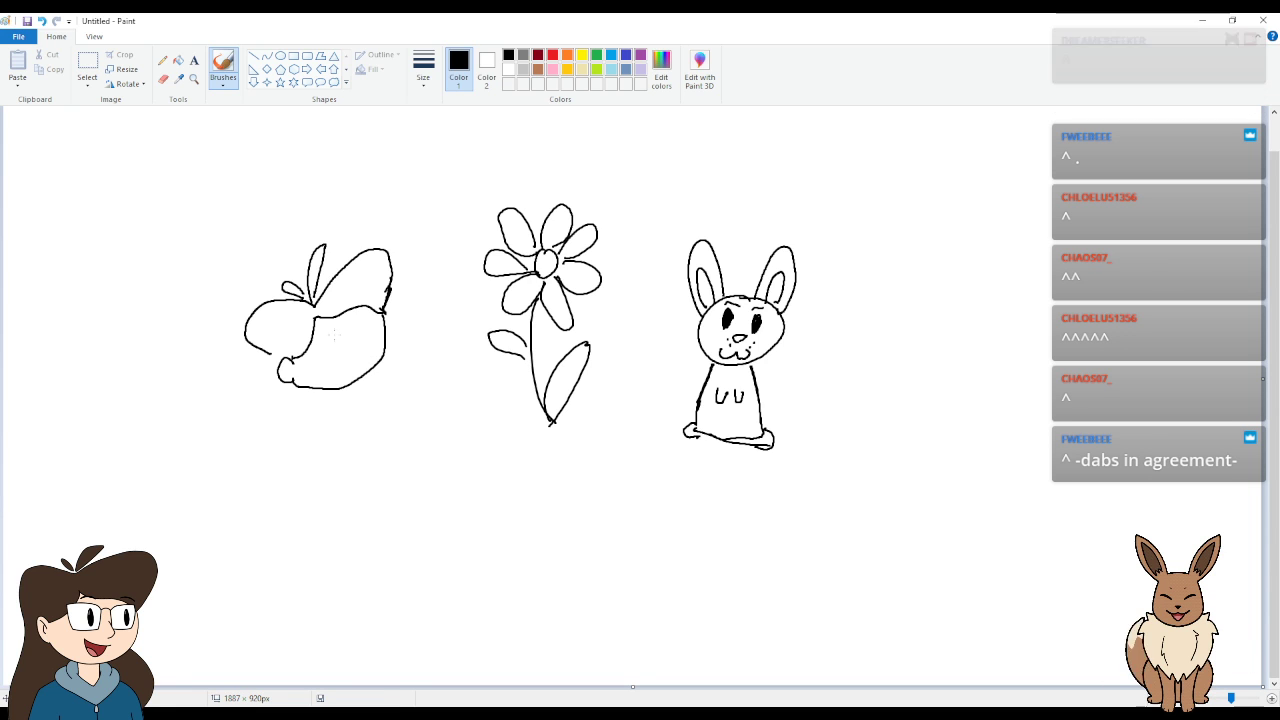
{"action": "left_click_drag", "start_coordinate": [329, 338], "coordinate": [384, 306]}
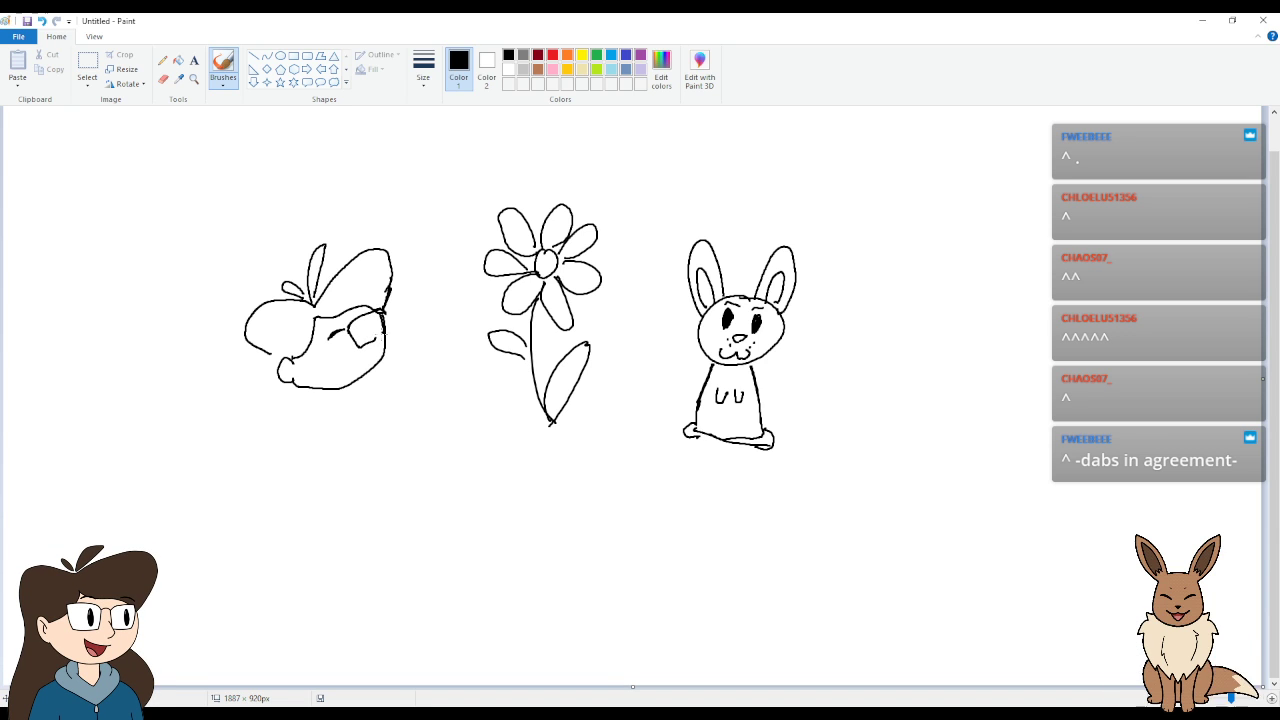
{"action": "key", "text": "ctrl+z"}
{"action": "key", "text": "ctrl+z"}
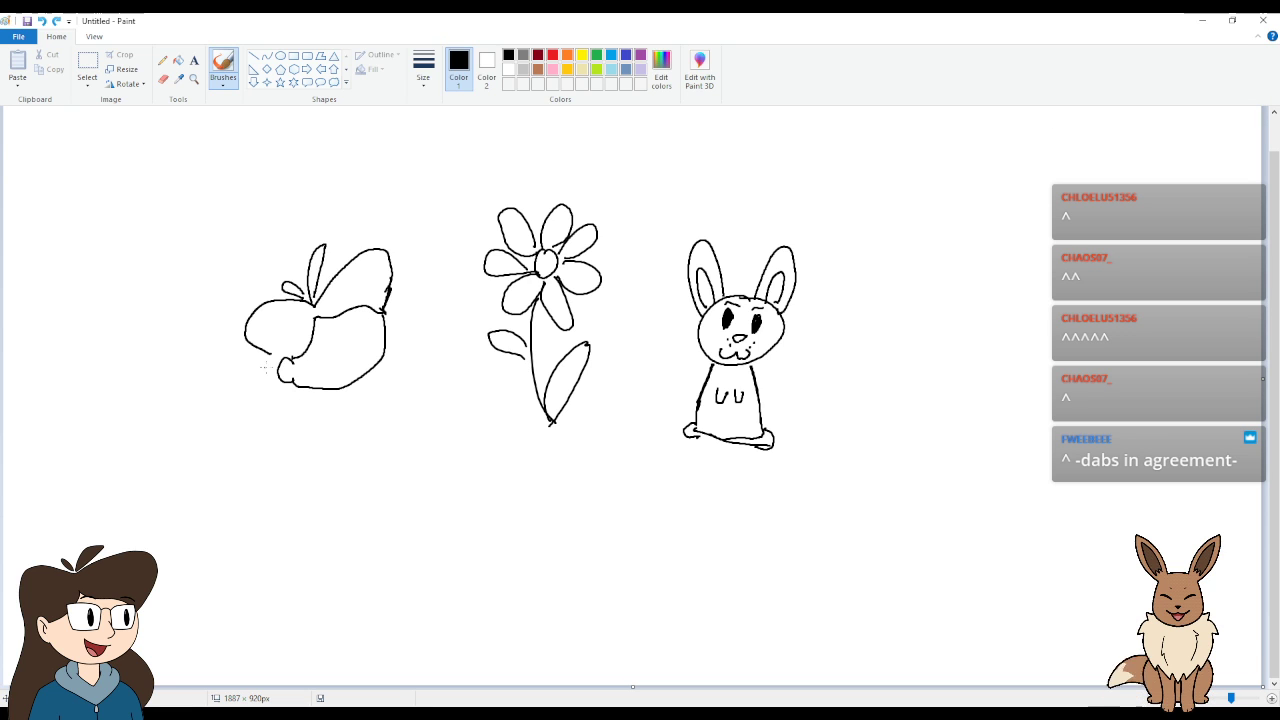
Add a long curved lock of hair below the girl's ear and two short neck lines under her chin.
{"action": "mouse_move", "coordinate": [279, 376]}
{"action": "left_mouse_down"}
{"action": "mouse_move", "coordinate": [248, 417]}
{"action": "mouse_move", "coordinate": [254, 454]}
{"action": "mouse_move", "coordinate": [294, 482]}
{"action": "left_mouse_up"}
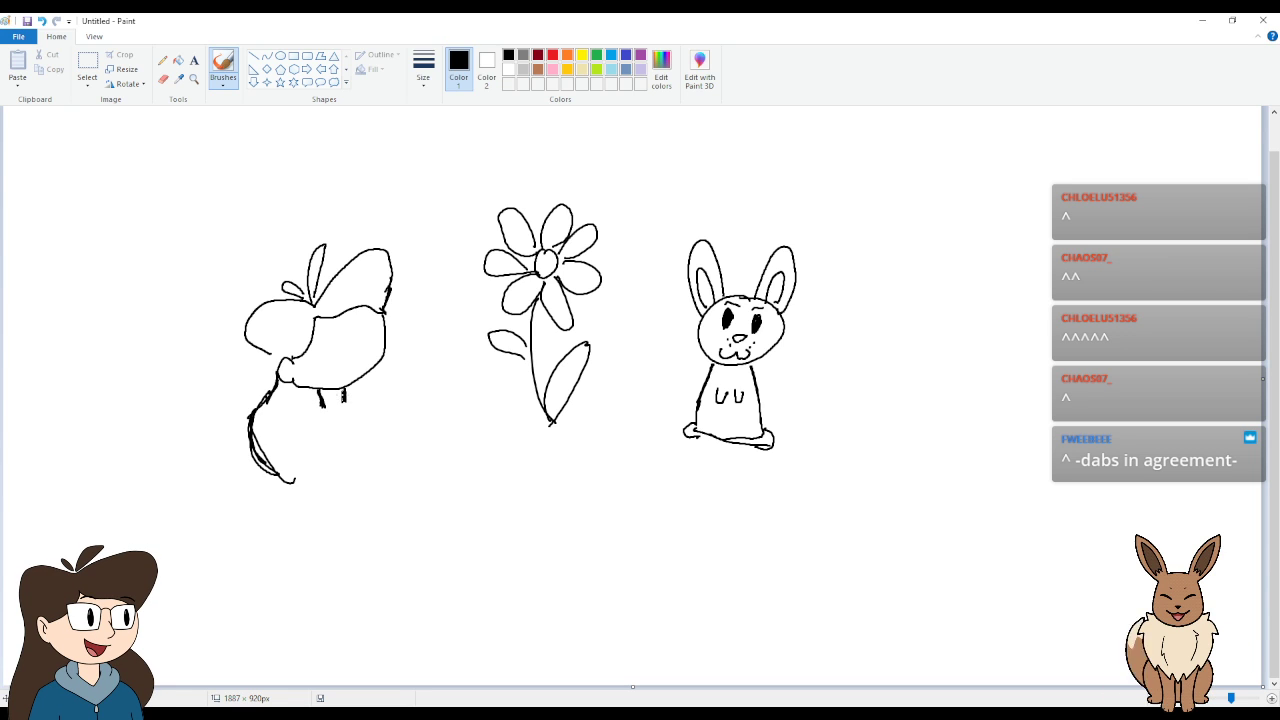
{"action": "left_click_drag", "start_coordinate": [344, 390], "coordinate": [343, 401]}
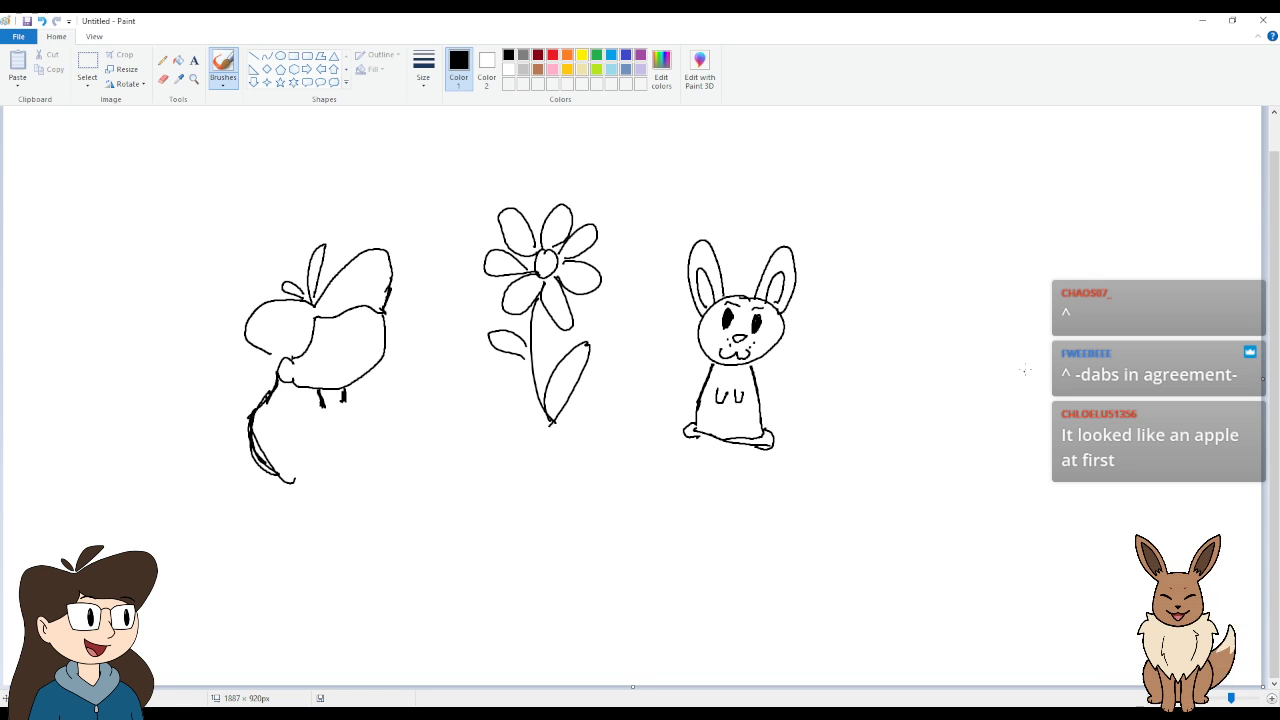
Draw a round fruit with two leaves and an inner highlight curve on the far side of the rabbit.
{"action": "mouse_move", "coordinate": [989, 312]}
{"action": "left_mouse_down"}
{"action": "mouse_move", "coordinate": [995, 299]}
{"action": "mouse_move", "coordinate": [965, 362]}
{"action": "left_mouse_up"}
{"action": "mouse_move", "coordinate": [999, 260]}
{"action": "left_mouse_down"}
{"action": "mouse_move", "coordinate": [993, 298]}
{"action": "mouse_move", "coordinate": [1004, 274]}
{"action": "mouse_move", "coordinate": [970, 285]}
{"action": "left_mouse_up"}
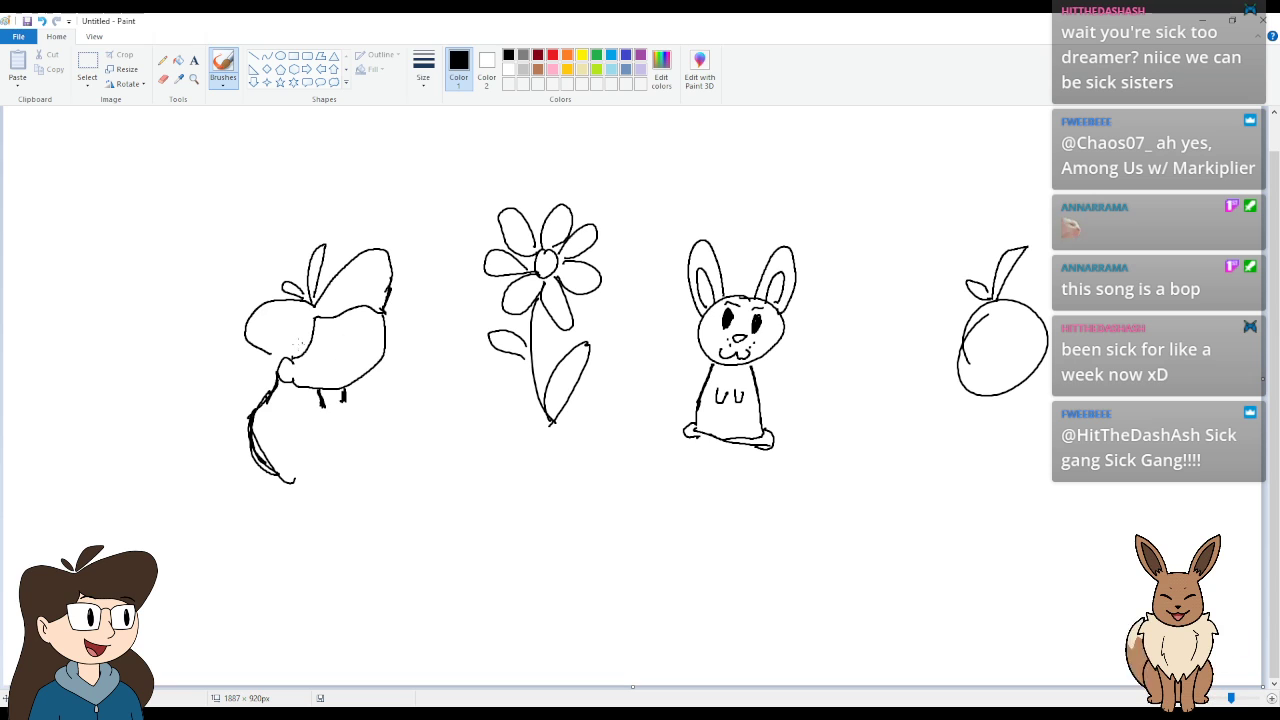
Give the girl a second hair lock, solid black sunglasses and a small smile, with three Zs rising beside her head.
{"action": "left_click_drag", "start_coordinate": [397, 388], "coordinate": [399, 406]}
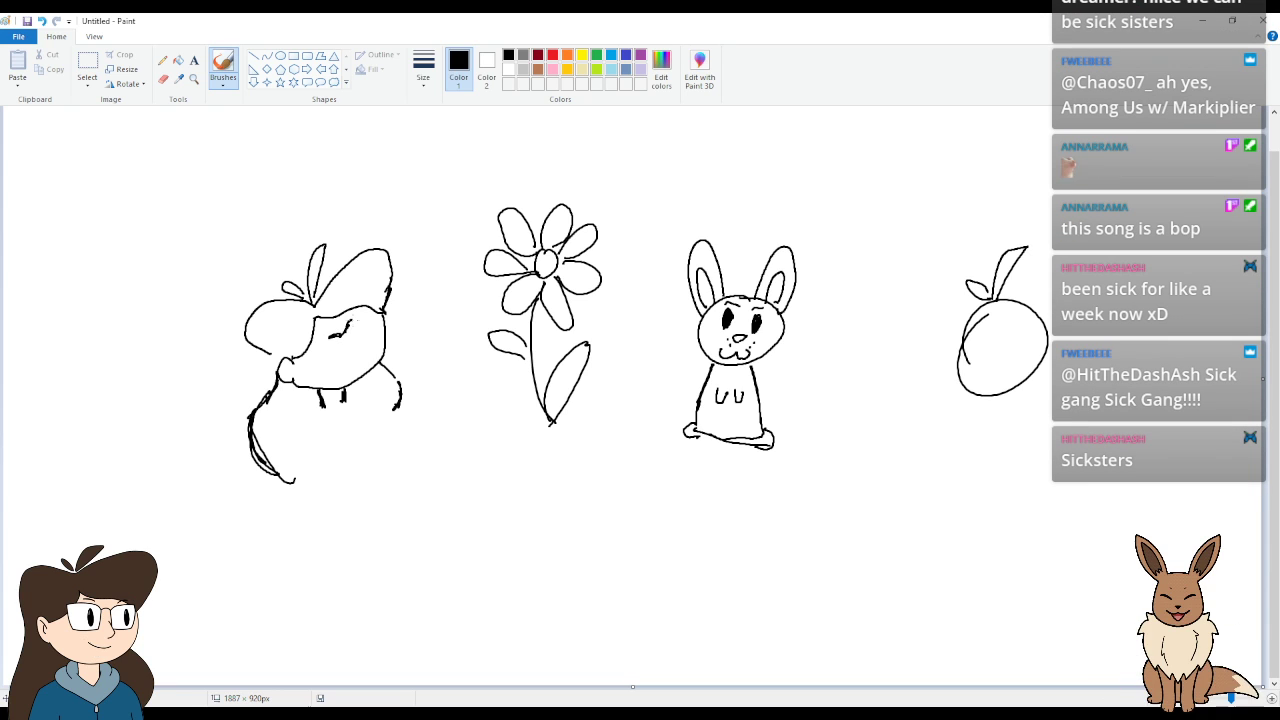
{"action": "mouse_move", "coordinate": [322, 333]}
{"action": "left_mouse_down"}
{"action": "mouse_move", "coordinate": [372, 314]}
{"action": "mouse_move", "coordinate": [310, 368]}
{"action": "left_mouse_up"}
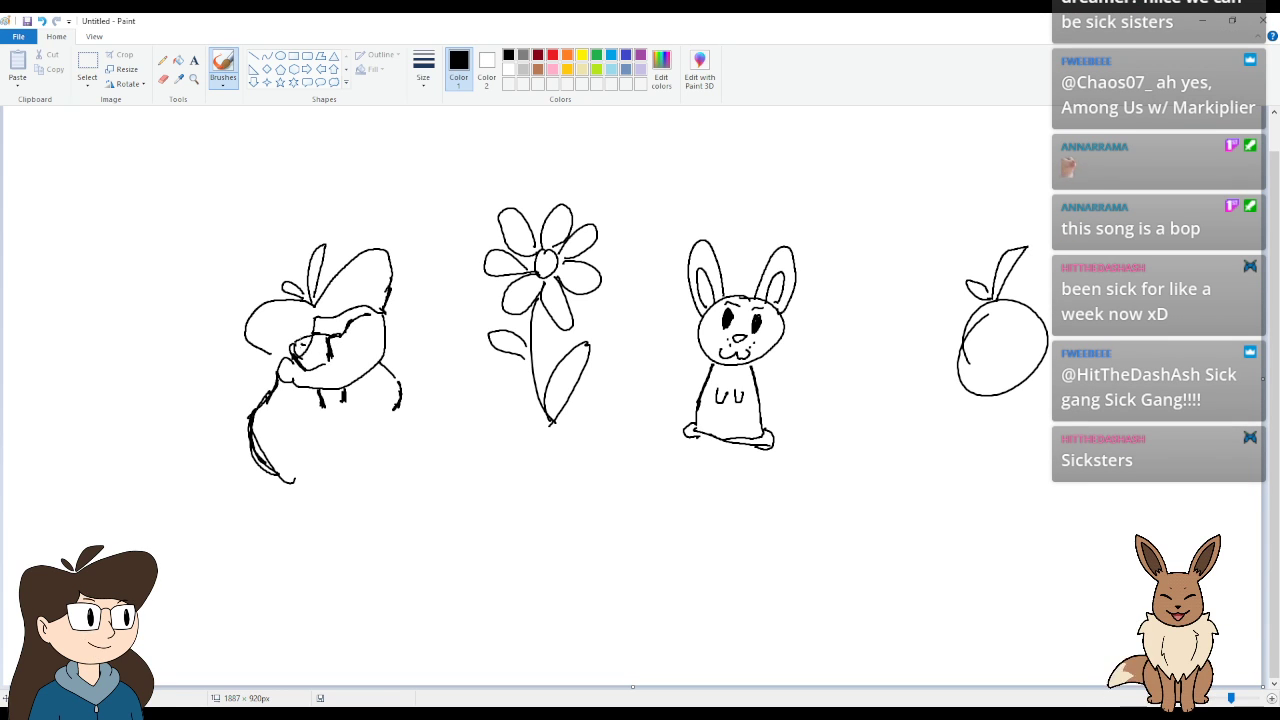
{"action": "mouse_move", "coordinate": [300, 340]}
{"action": "left_mouse_down"}
{"action": "mouse_move", "coordinate": [318, 362]}
{"action": "mouse_move", "coordinate": [328, 350]}
{"action": "left_mouse_up"}
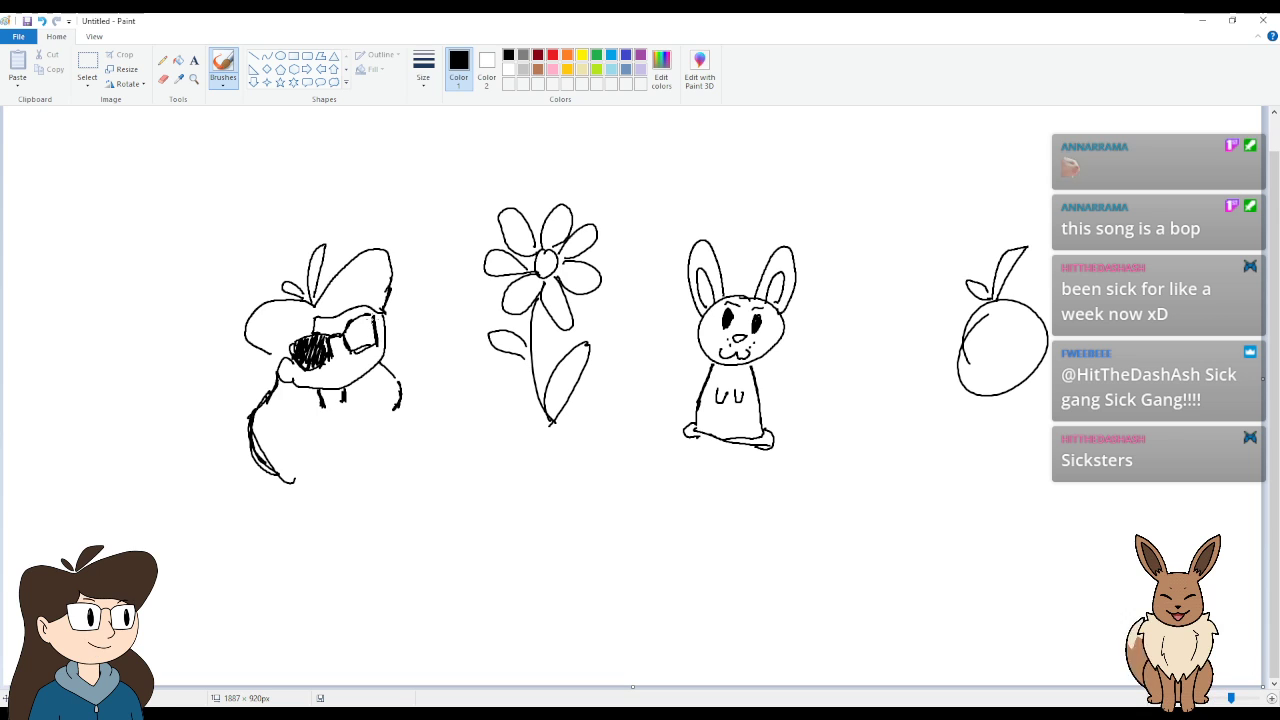
{"action": "mouse_move", "coordinate": [346, 326]}
{"action": "left_mouse_down"}
{"action": "mouse_move", "coordinate": [358, 352]}
{"action": "mouse_move", "coordinate": [370, 344]}
{"action": "mouse_move", "coordinate": [354, 345]}
{"action": "left_mouse_up"}
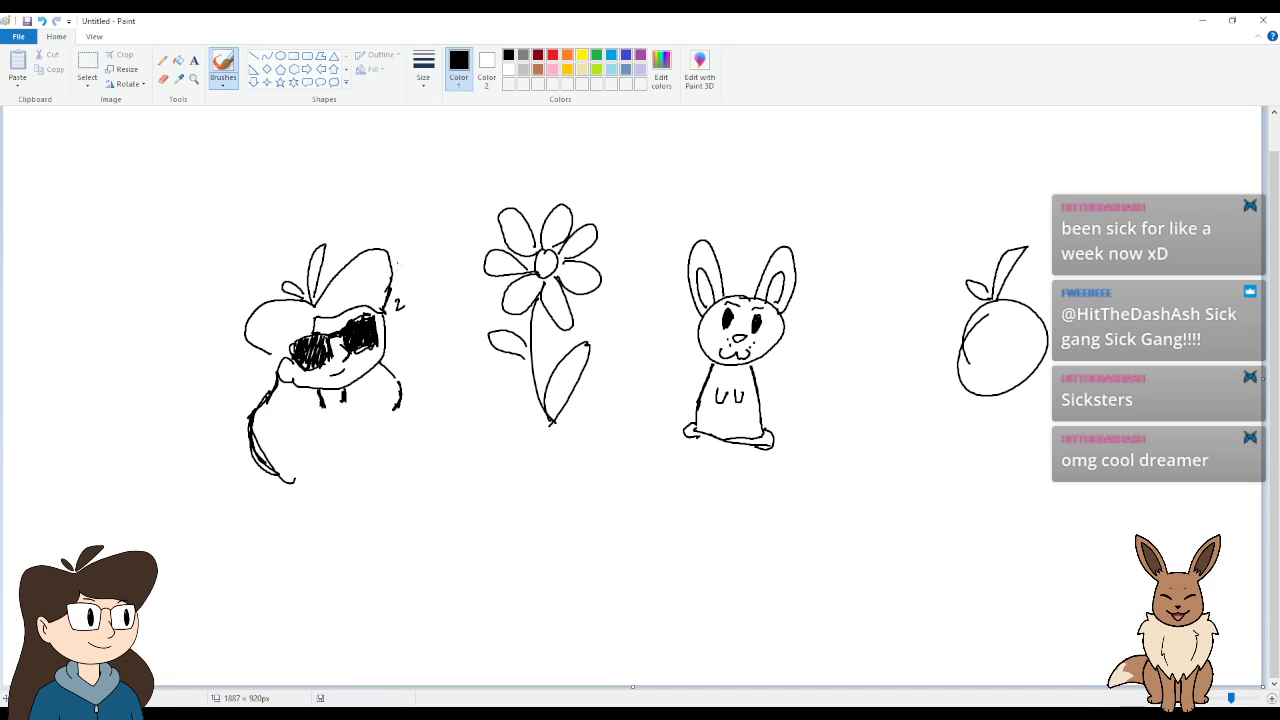
{"action": "mouse_move", "coordinate": [400, 259]}
{"action": "left_mouse_down"}
{"action": "mouse_move", "coordinate": [430, 270]}
{"action": "mouse_move", "coordinate": [455, 231]}
{"action": "left_mouse_up"}
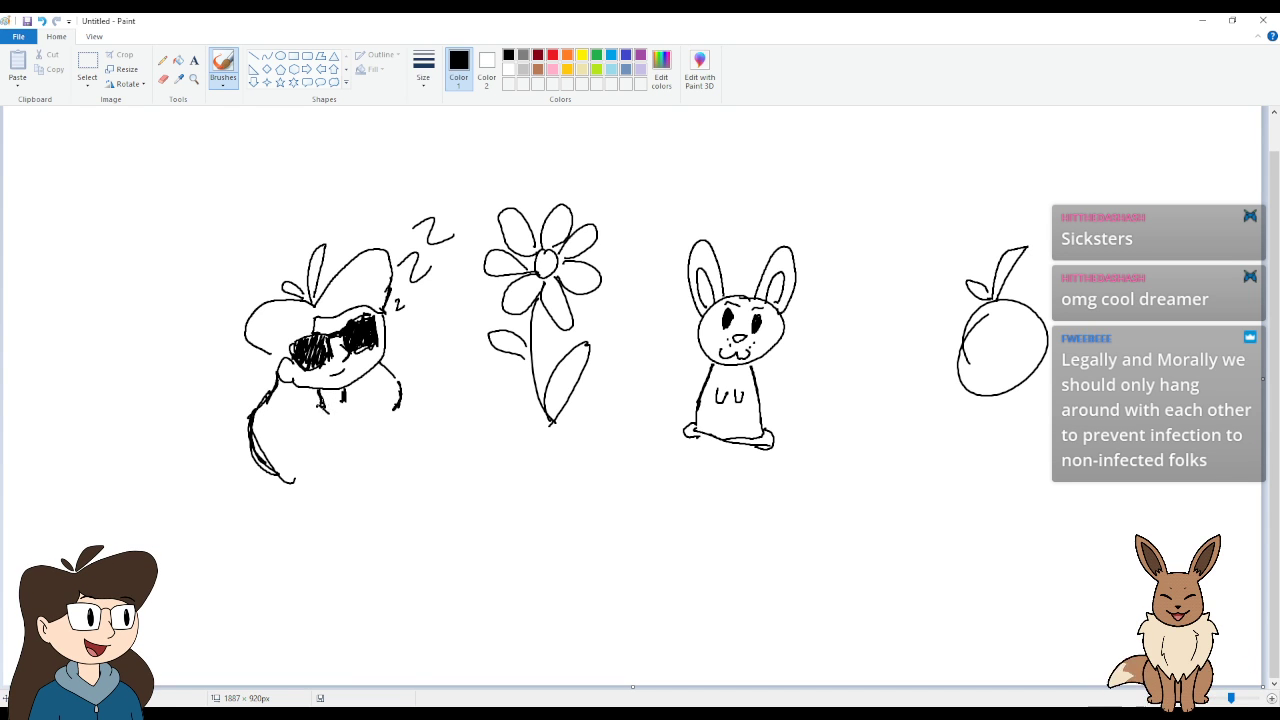
Draw the girl's collar, shoulders and outer arm lines beneath her neck.
{"action": "left_click_drag", "start_coordinate": [330, 406], "coordinate": [348, 408]}
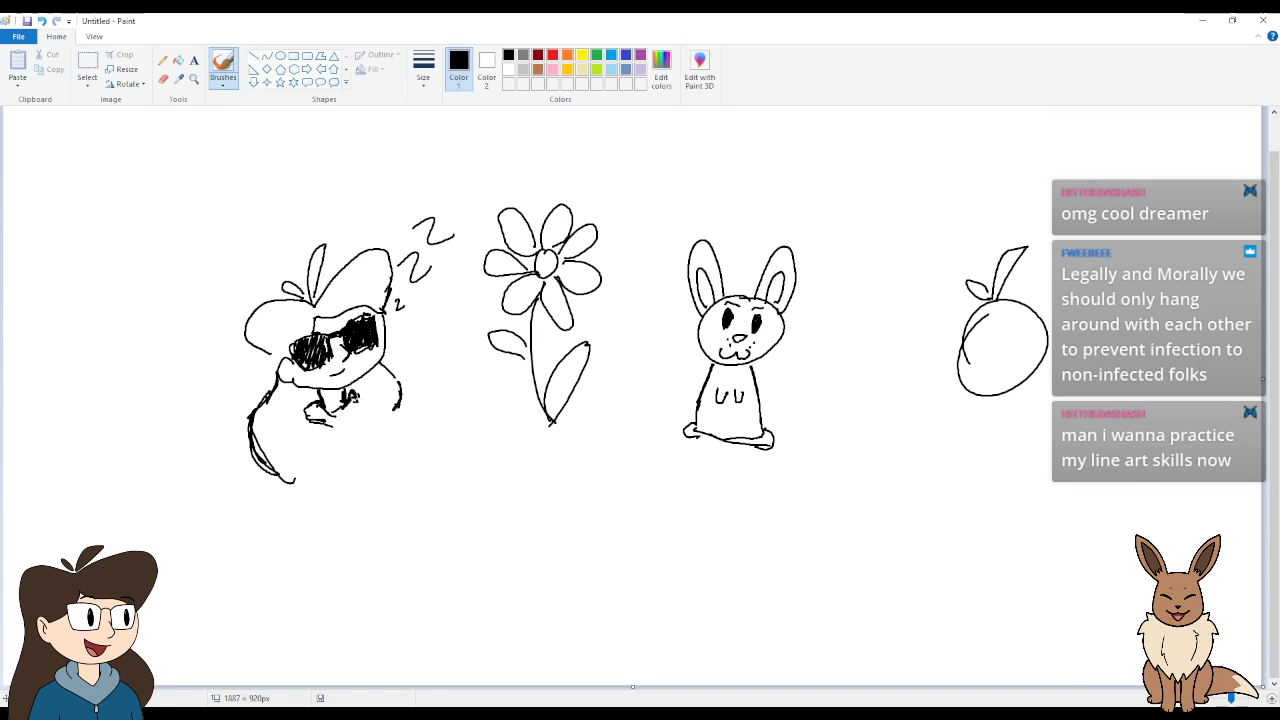
{"action": "left_click_drag", "start_coordinate": [295, 420], "coordinate": [288, 485]}
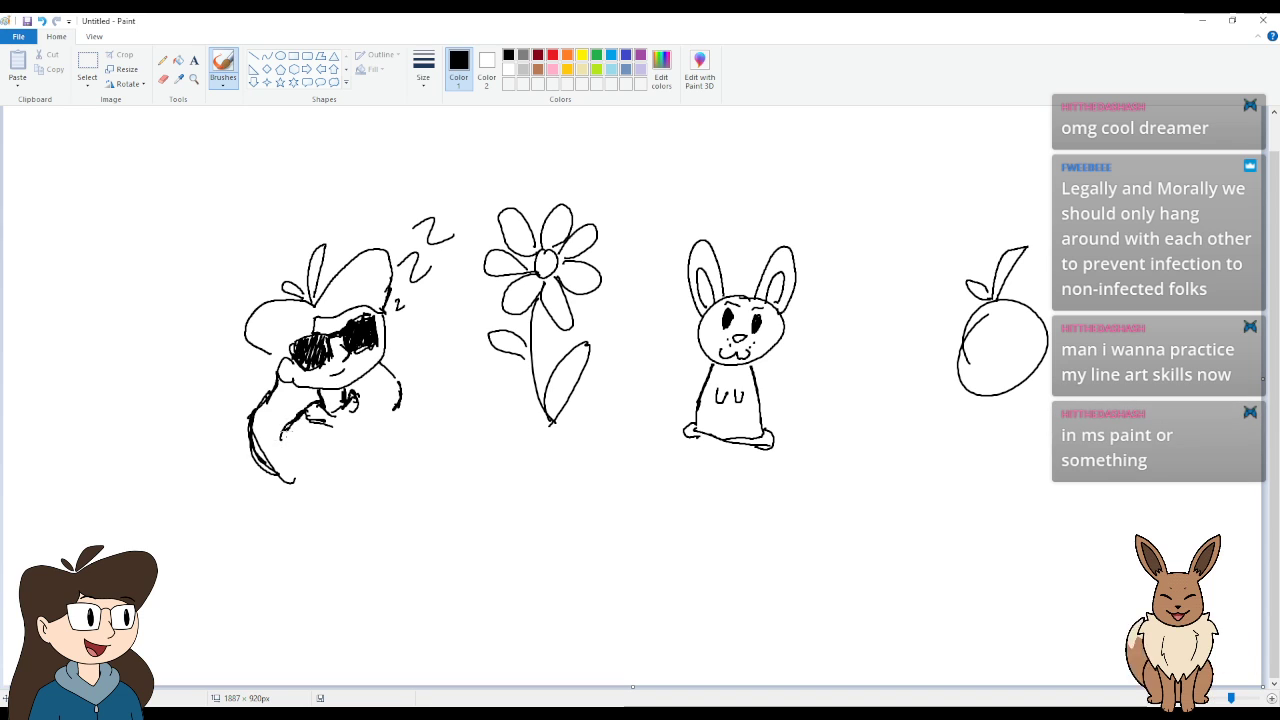
{"action": "left_click_drag", "start_coordinate": [364, 400], "coordinate": [392, 420]}
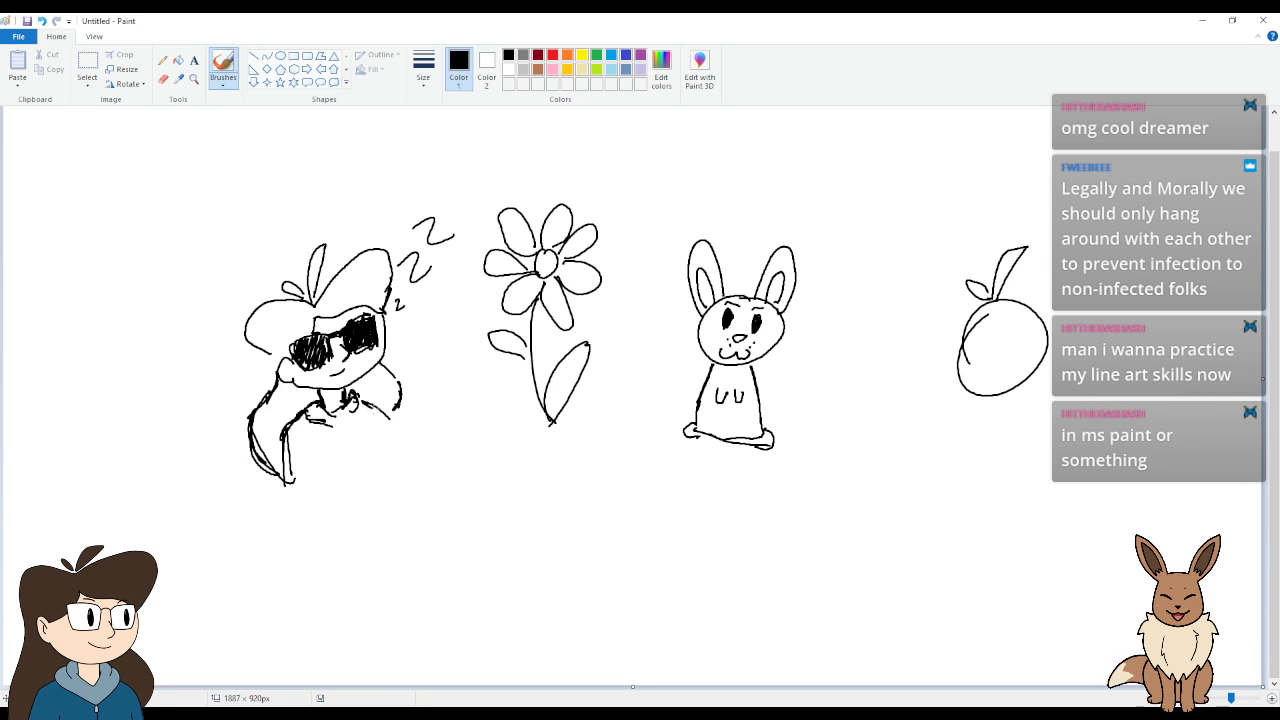
{"action": "left_click_drag", "start_coordinate": [401, 466], "coordinate": [405, 482]}
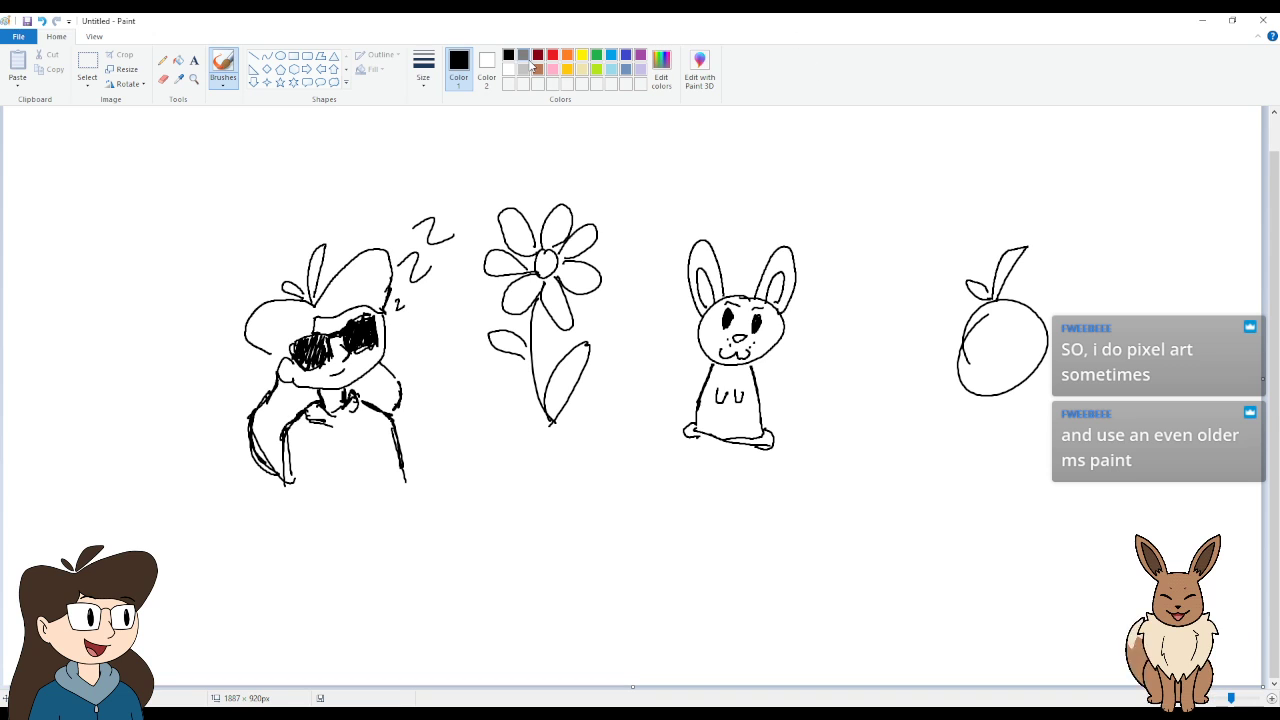
Scribble a light yellow patch in the empty area above and between the rabbit and the fruit.
{"action": "left_click", "coordinate": [582, 70]}
{"action": "mouse_move", "coordinate": [870, 135]}
{"action": "left_mouse_down"}
{"action": "mouse_move", "coordinate": [930, 158]}
{"action": "mouse_move", "coordinate": [980, 128]}
{"action": "mouse_move", "coordinate": [898, 145]}
{"action": "mouse_move", "coordinate": [935, 140]}
{"action": "left_mouse_up"}
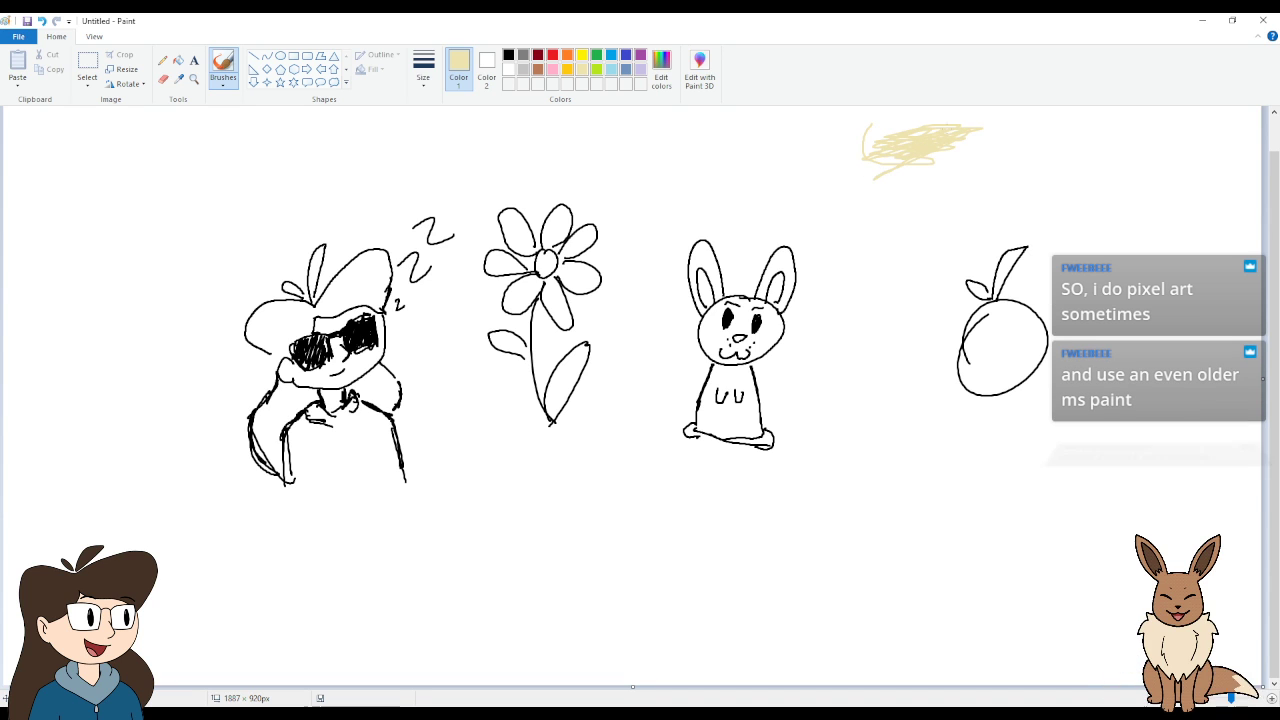
Undo the light yellow scribble and set the drawing colour back to black.
{"action": "key", "text": "ctrl+z"}
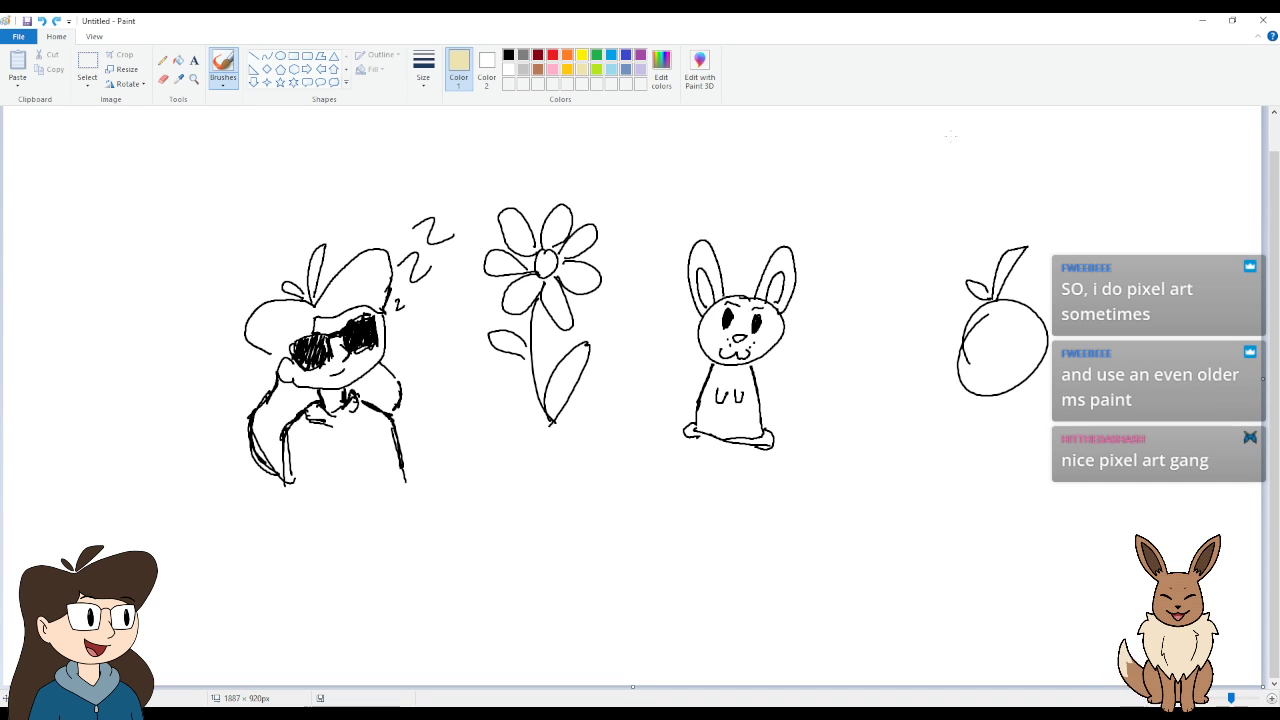
{"action": "left_click", "coordinate": [509, 55]}
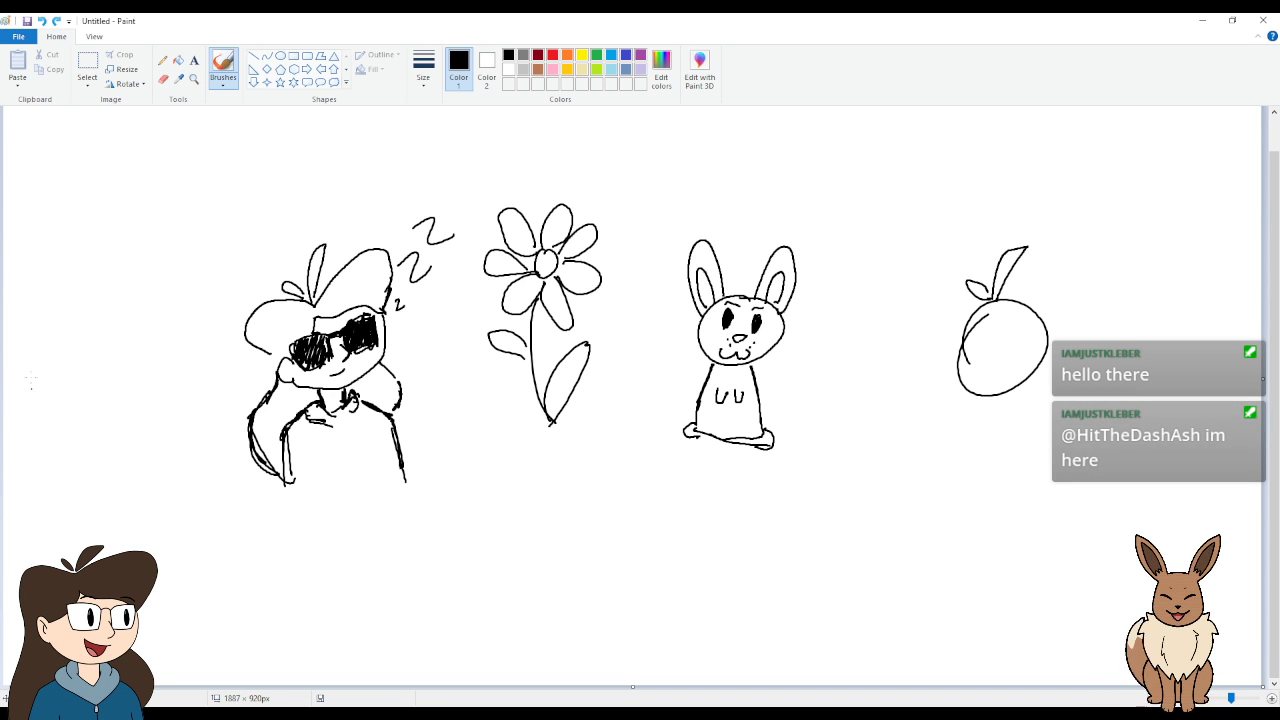
{"action": "scroll", "coordinate": [874, 234], "scroll_direction": "up", "scroll_amount": 2}
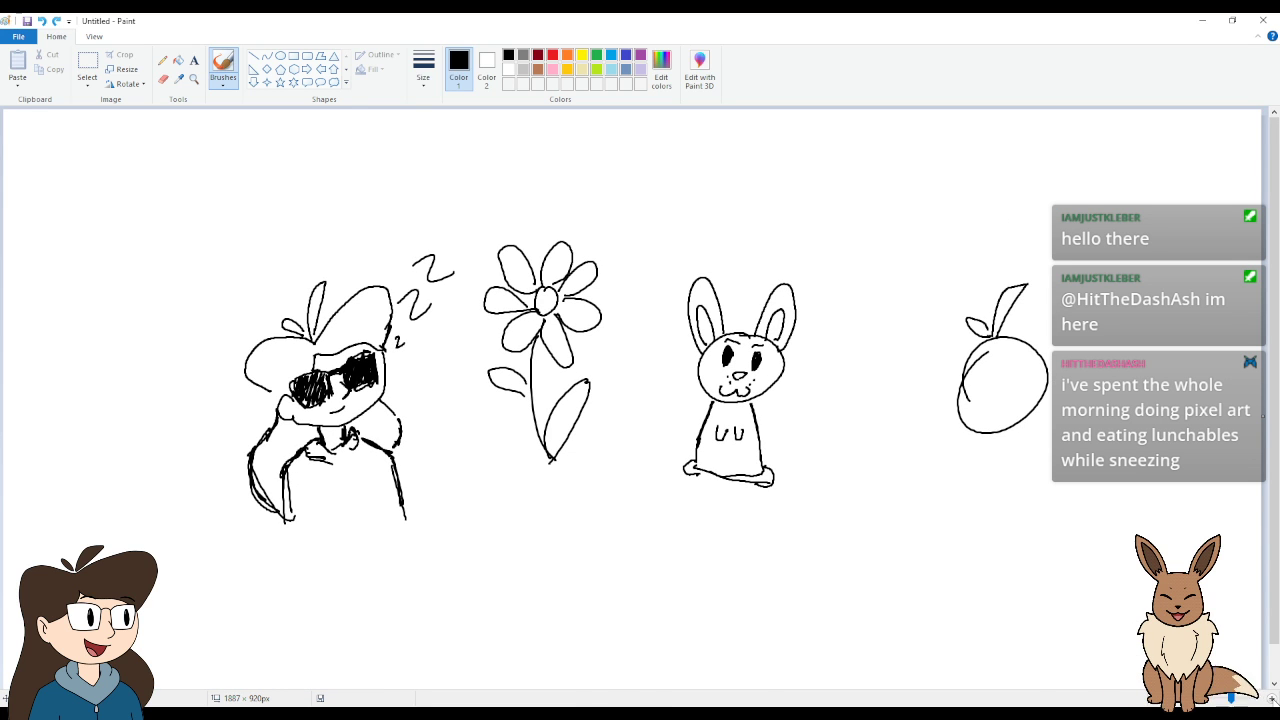
{"action": "scroll", "coordinate": [583, 226], "scroll_direction": "up", "scroll_amount": 3}
{"action": "mouse_move", "coordinate": [572, 254]}
{"action": "left_mouse_down"}
{"action": "mouse_move", "coordinate": [590, 398]}
{"action": "mouse_move", "coordinate": [700, 362]}
{"action": "mouse_move", "coordinate": [690, 347]}
{"action": "left_mouse_up"}
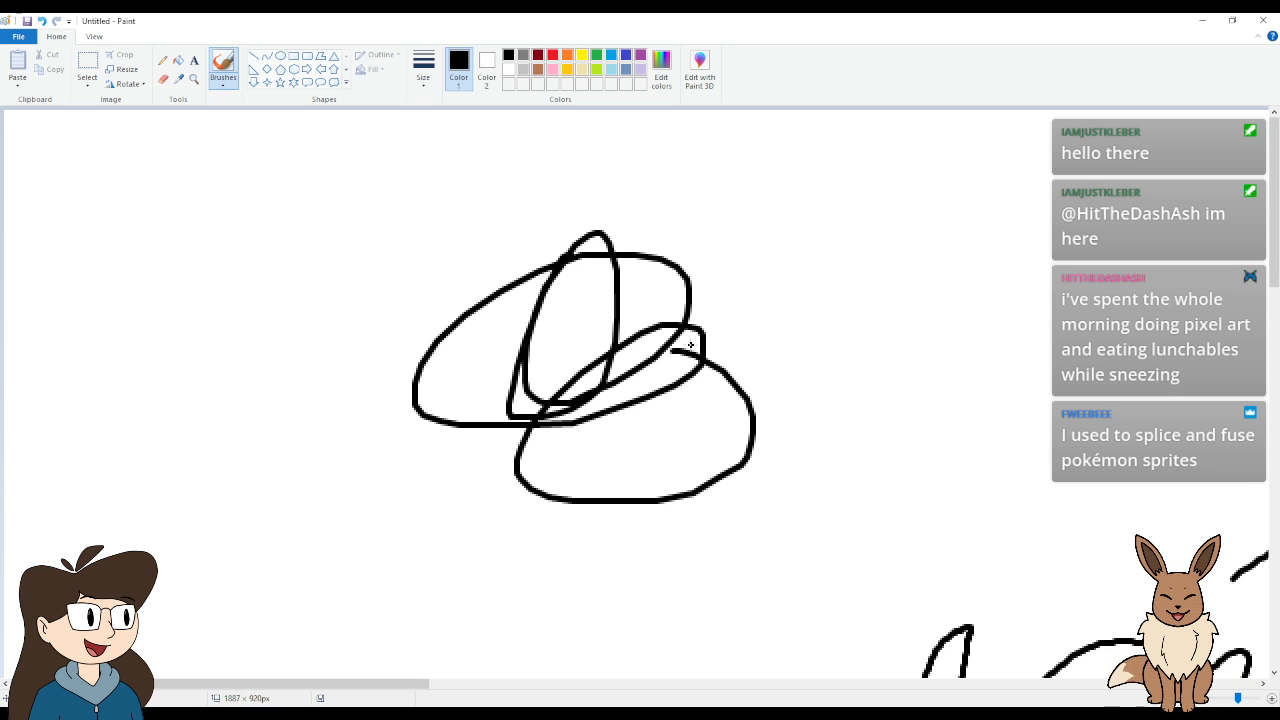
{"action": "key", "text": "ctrl+z"}
{"action": "left_click", "coordinate": [1272, 701]}
{"action": "left_click", "coordinate": [1272, 701]}
{"action": "left_click", "coordinate": [1272, 701]}
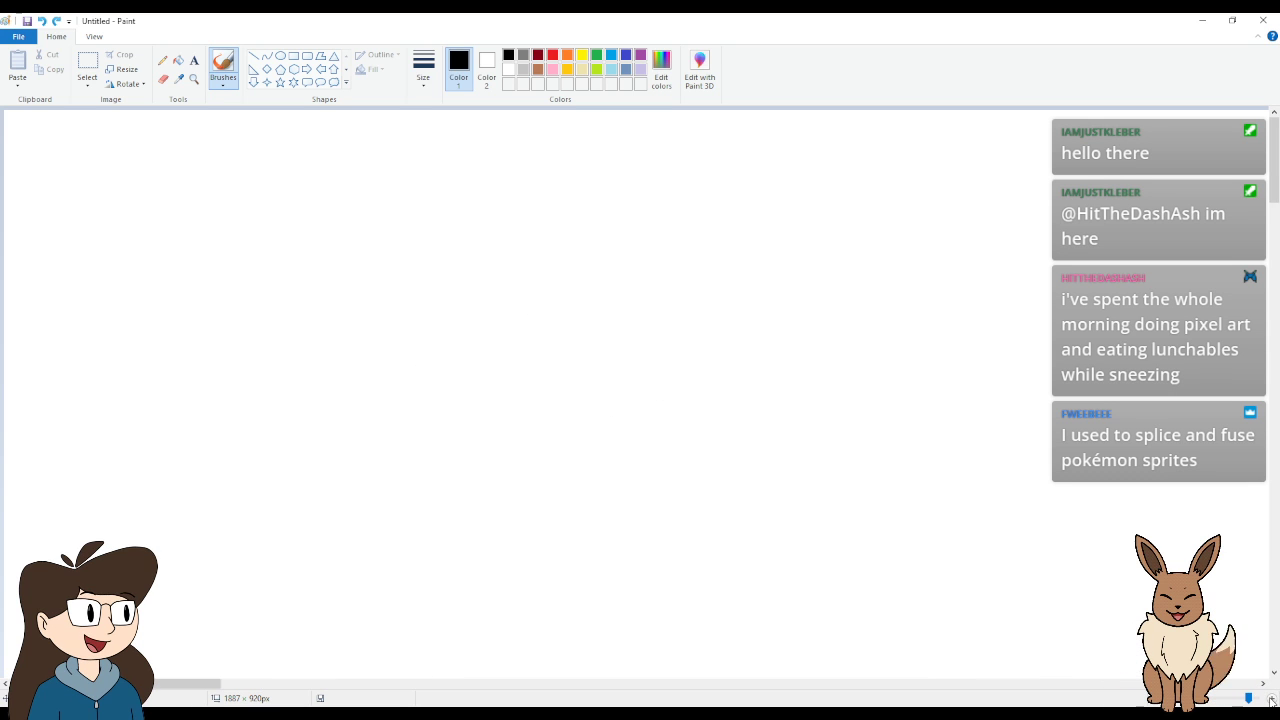
{"action": "left_click", "coordinate": [1272, 701]}
{"action": "left_click", "coordinate": [1272, 701]}
{"action": "mouse_move", "coordinate": [540, 423]}
{"action": "left_mouse_down"}
{"action": "mouse_move", "coordinate": [655, 502]}
{"action": "mouse_move", "coordinate": [742, 442]}
{"action": "mouse_move", "coordinate": [909, 486]}
{"action": "left_mouse_up"}
{"action": "key", "text": "ctrl+z"}
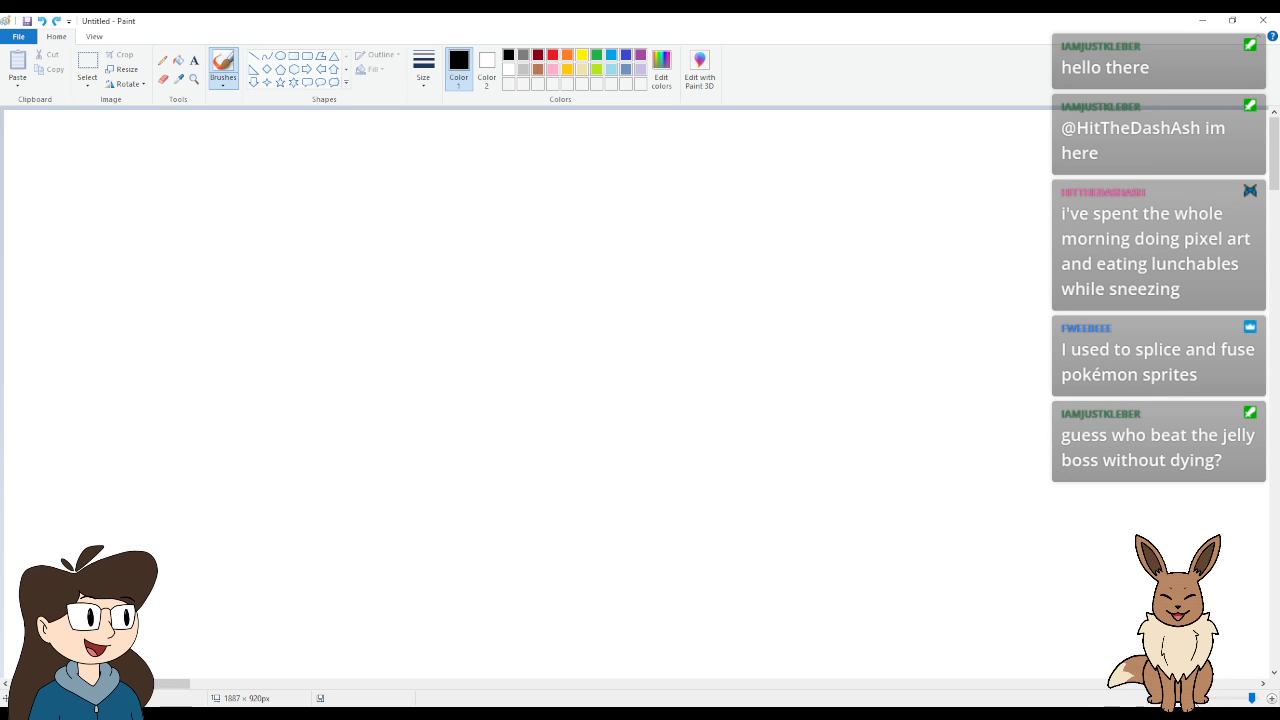
{"action": "key", "text": "ctrl+Page_Down"}
{"action": "key", "text": "ctrl+Page_Down"}
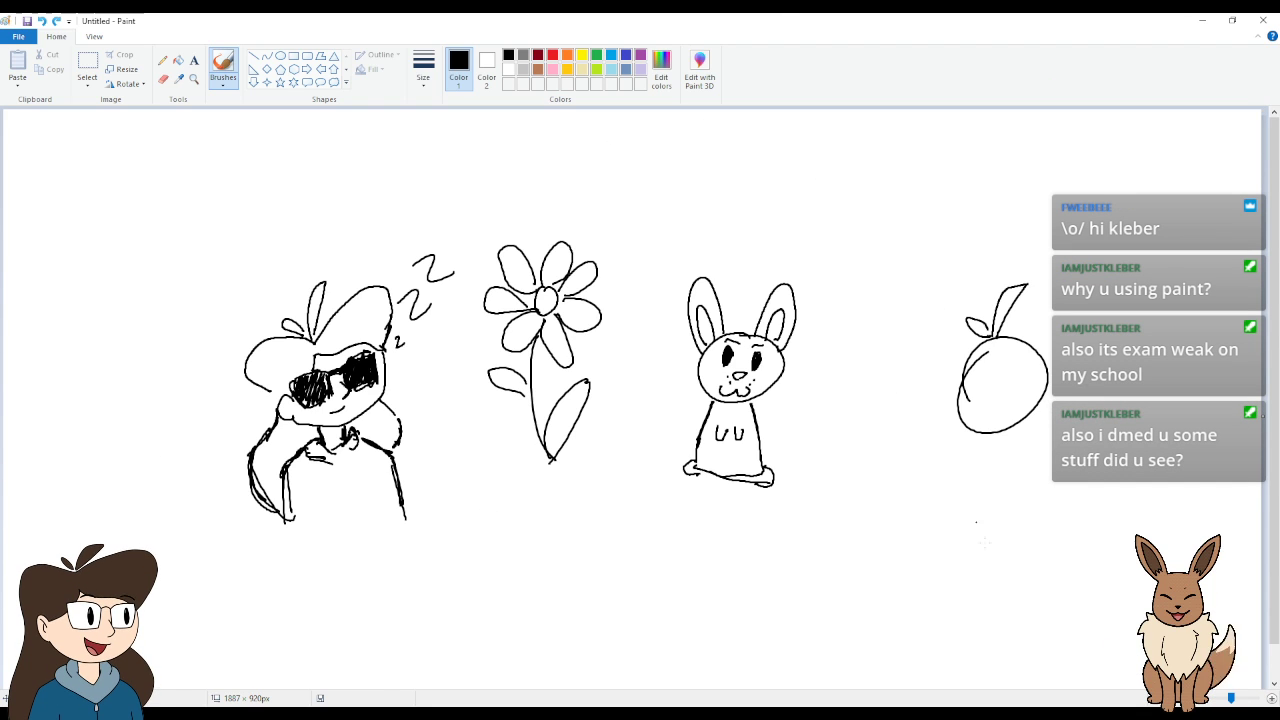
Resize the canvas to 1870 × 991 pixels.
{"action": "scroll", "coordinate": [834, 393], "scroll_direction": "down", "scroll_amount": 1}
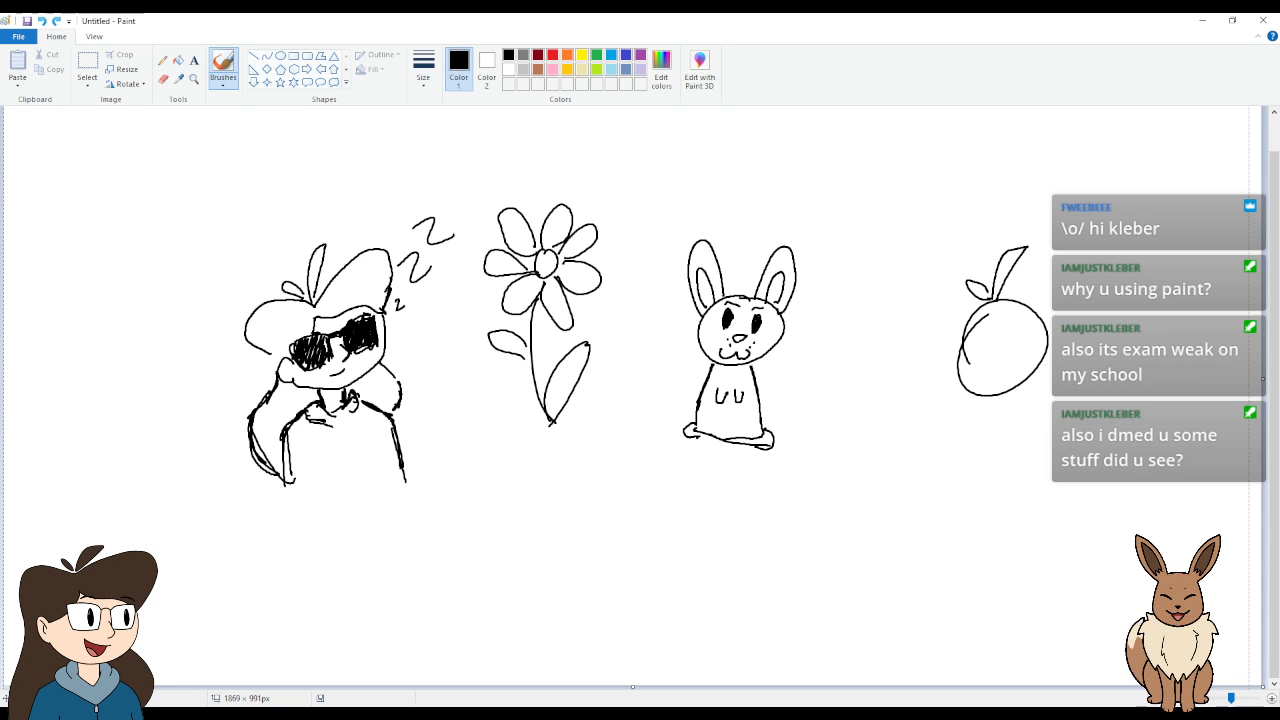
{"action": "scroll", "coordinate": [640, 400], "scroll_direction": "down", "scroll_amount": 1}
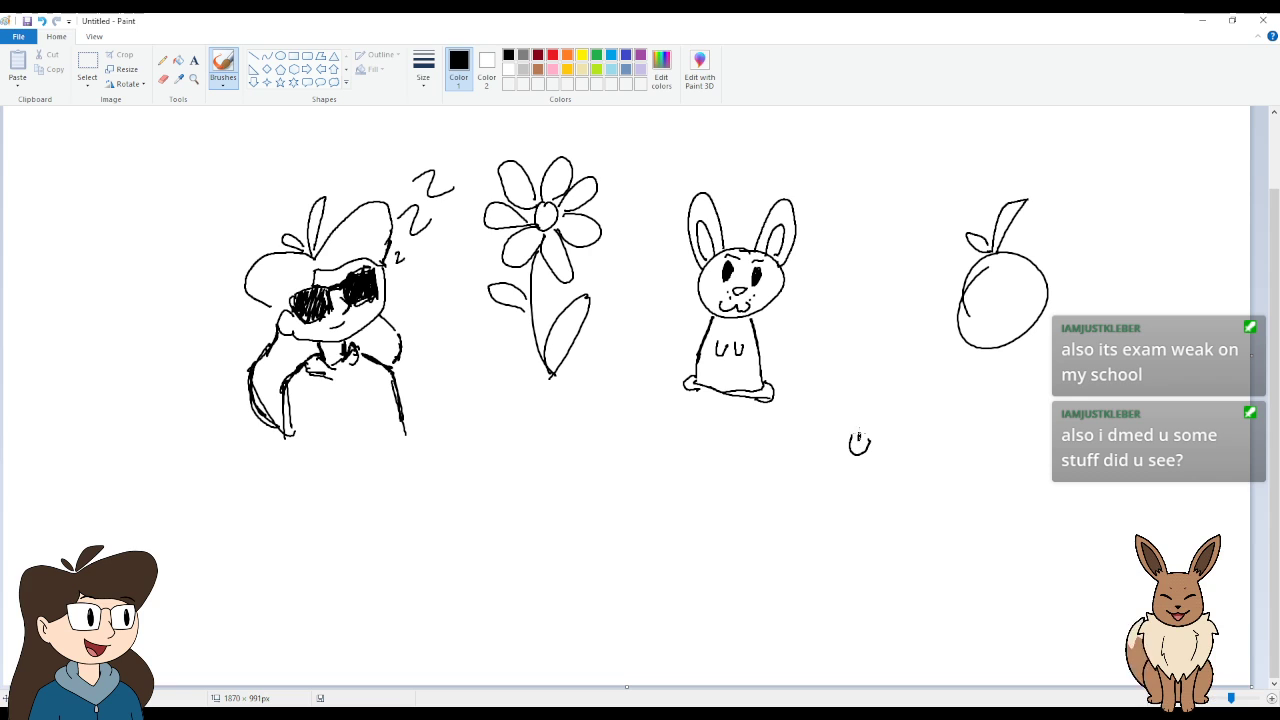
{"action": "left_click_drag", "start_coordinate": [857, 434], "coordinate": [863, 441]}
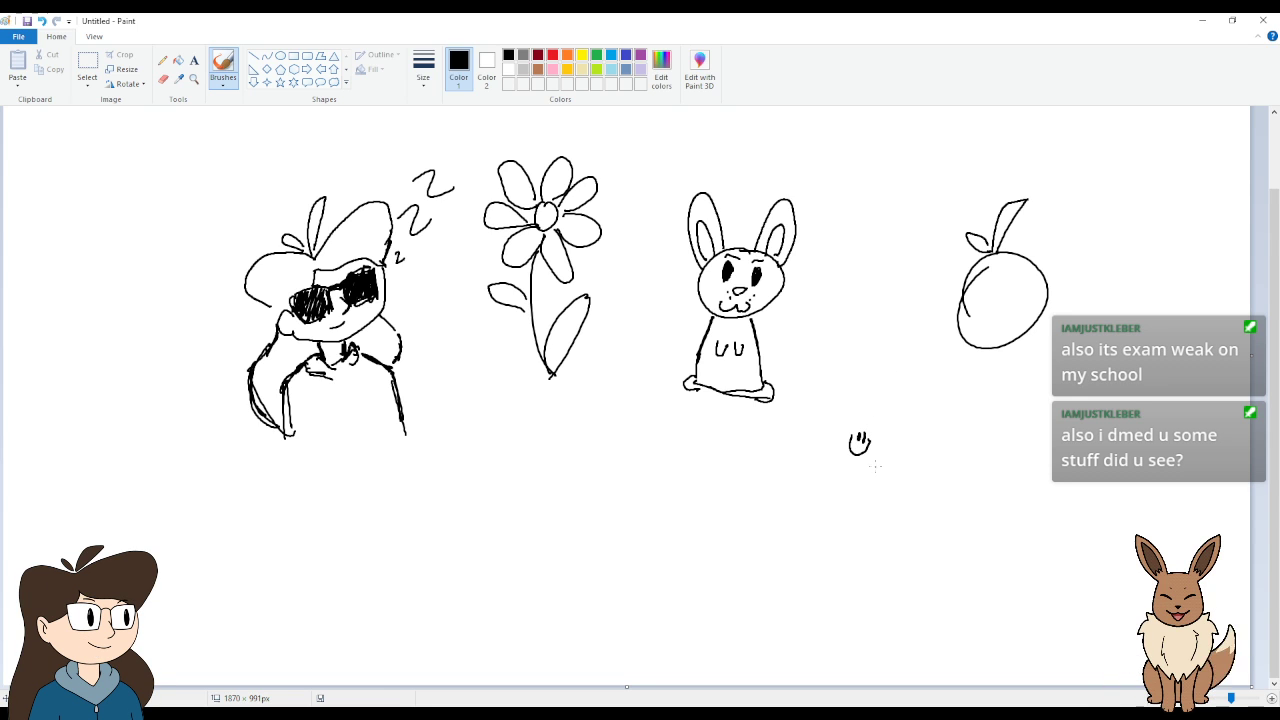
{"action": "left_click_drag", "start_coordinate": [878, 466], "coordinate": [905, 430]}
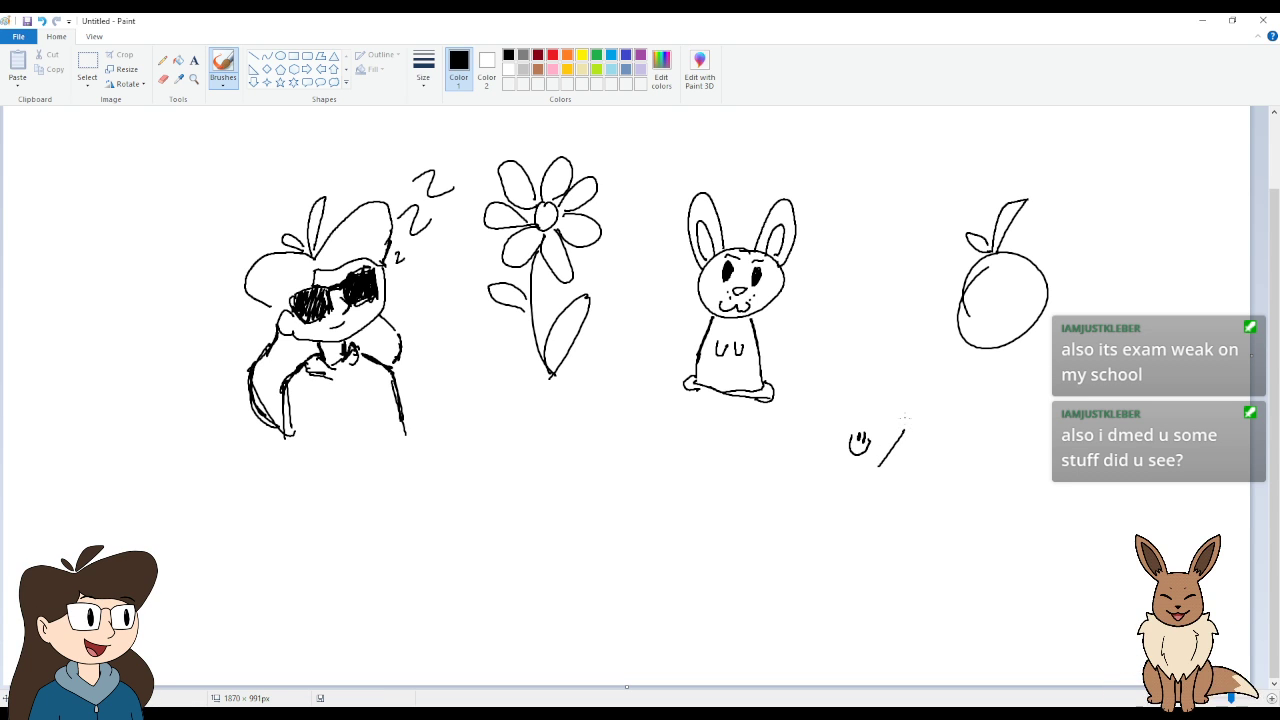
{"action": "key", "text": "ctrl+z"}
{"action": "key", "text": "ctrl+z"}
{"action": "key", "text": "ctrl+z"}
{"action": "key", "text": "ctrl+z"}
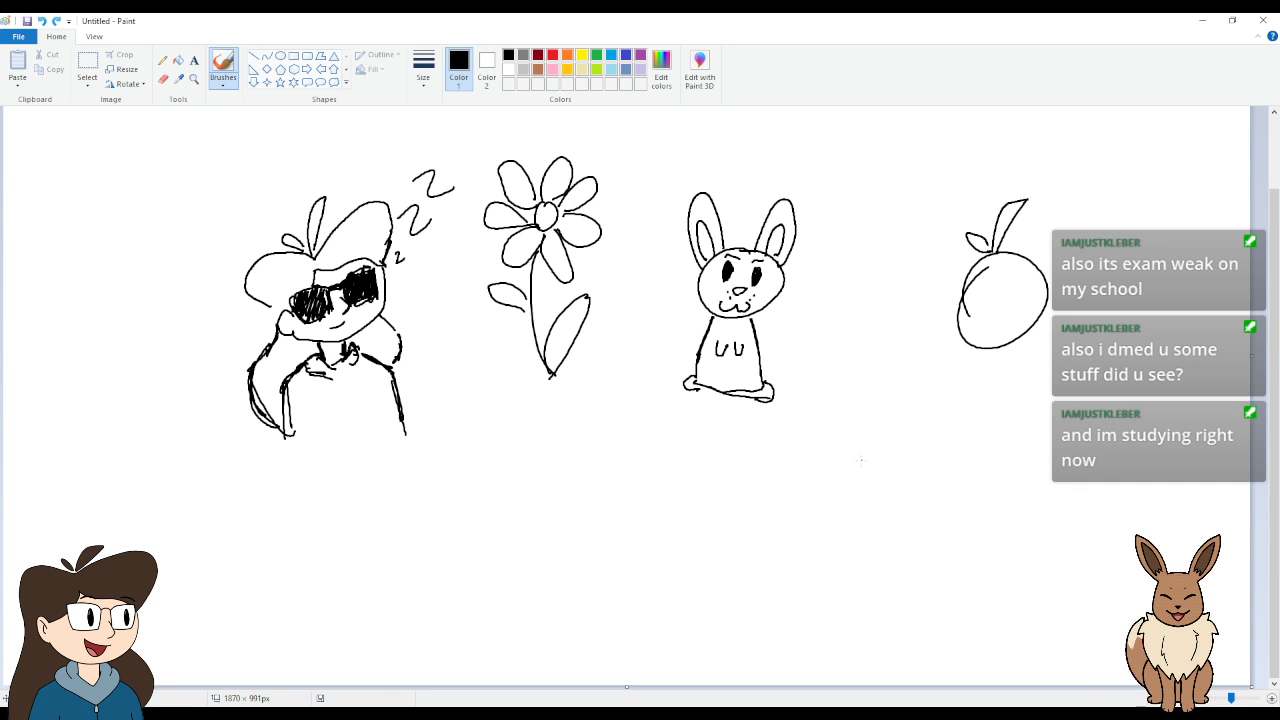
Draw a smiling stick figure between and below the rabbit and the fruit, with one arm waving and the other hand on its hip.
{"action": "mouse_move", "coordinate": [897, 465]}
{"action": "left_mouse_down"}
{"action": "mouse_move", "coordinate": [877, 441]}
{"action": "mouse_move", "coordinate": [875, 546]}
{"action": "left_mouse_up"}
{"action": "left_click", "coordinate": [870, 457]}
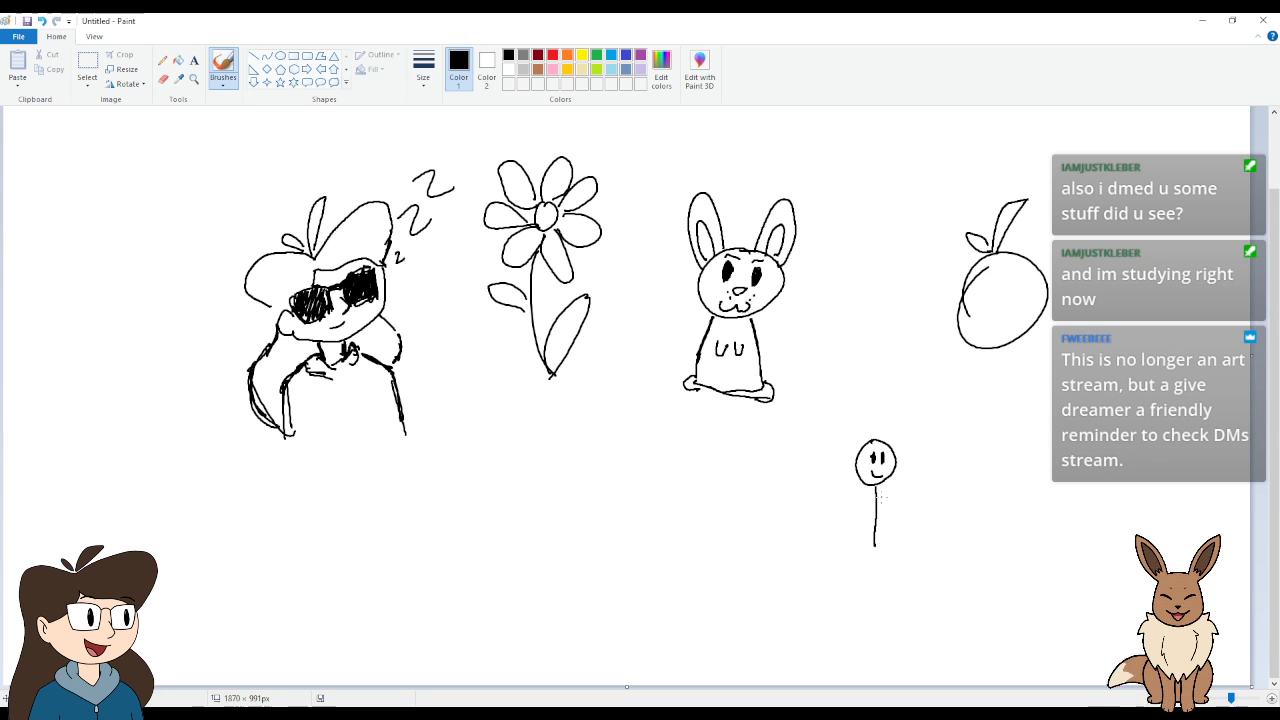
{"action": "mouse_move", "coordinate": [910, 447]}
{"action": "left_mouse_down"}
{"action": "mouse_move", "coordinate": [917, 437]}
{"action": "mouse_move", "coordinate": [926, 453]}
{"action": "left_mouse_up"}
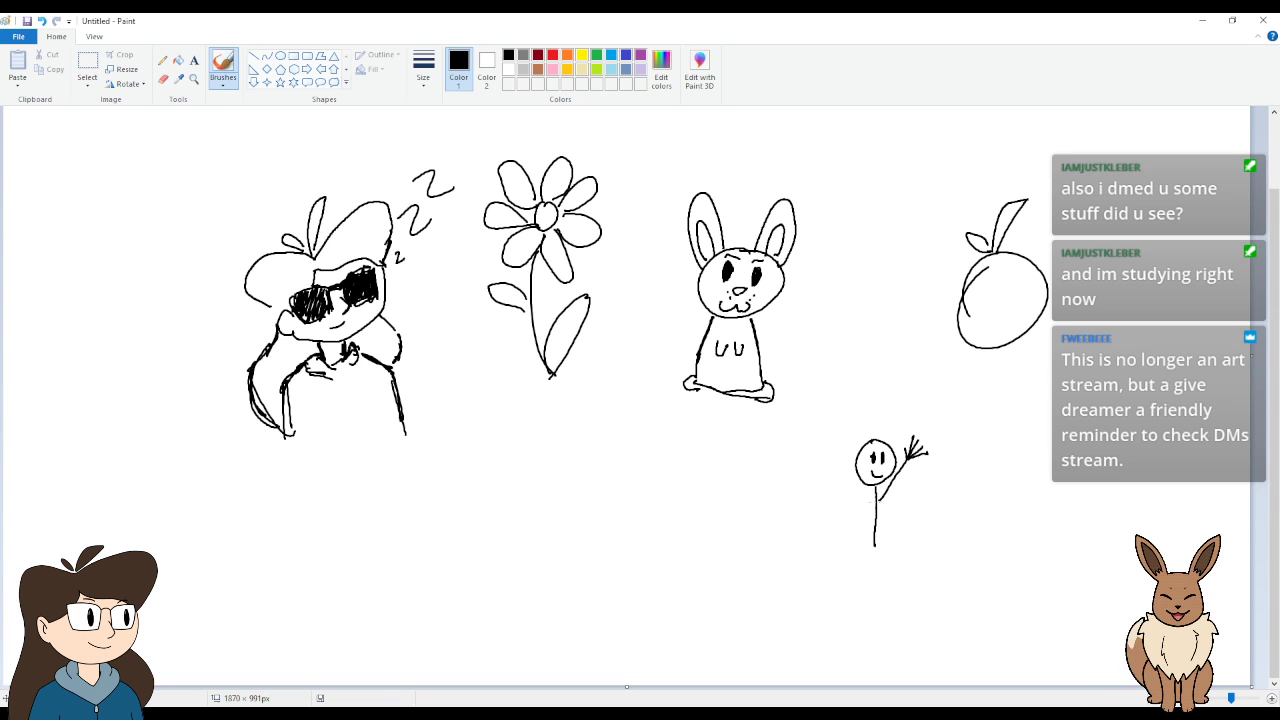
{"action": "mouse_move", "coordinate": [858, 513]}
{"action": "left_mouse_down"}
{"action": "mouse_move", "coordinate": [843, 524]}
{"action": "mouse_move", "coordinate": [873, 537]}
{"action": "left_mouse_up"}
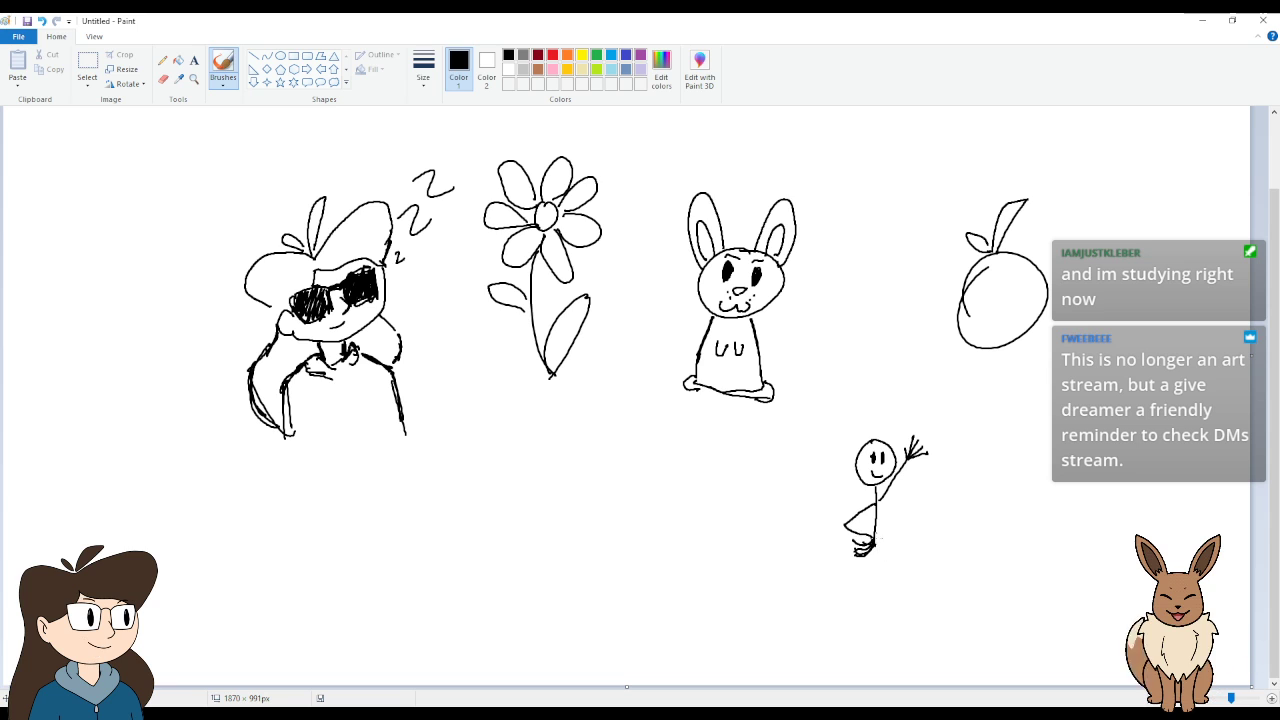
{"action": "mouse_move", "coordinate": [872, 545]}
{"action": "left_mouse_down"}
{"action": "mouse_move", "coordinate": [857, 600]}
{"action": "mouse_move", "coordinate": [877, 563]}
{"action": "mouse_move", "coordinate": [903, 625]}
{"action": "mouse_move", "coordinate": [852, 617]}
{"action": "left_mouse_up"}
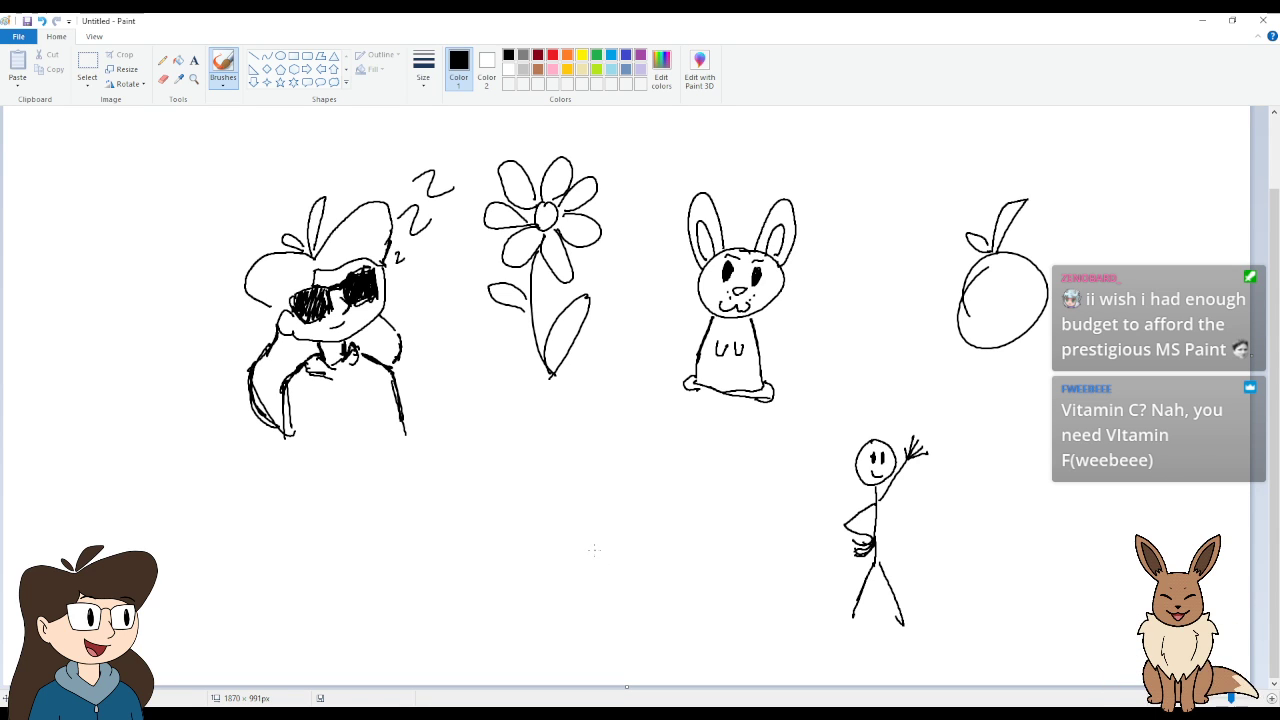
Complete the girl's collar outline and draw a line down the middle of her jacket, keeping black as the drawing colour.
{"action": "left_click_drag", "start_coordinate": [338, 372], "coordinate": [353, 437]}
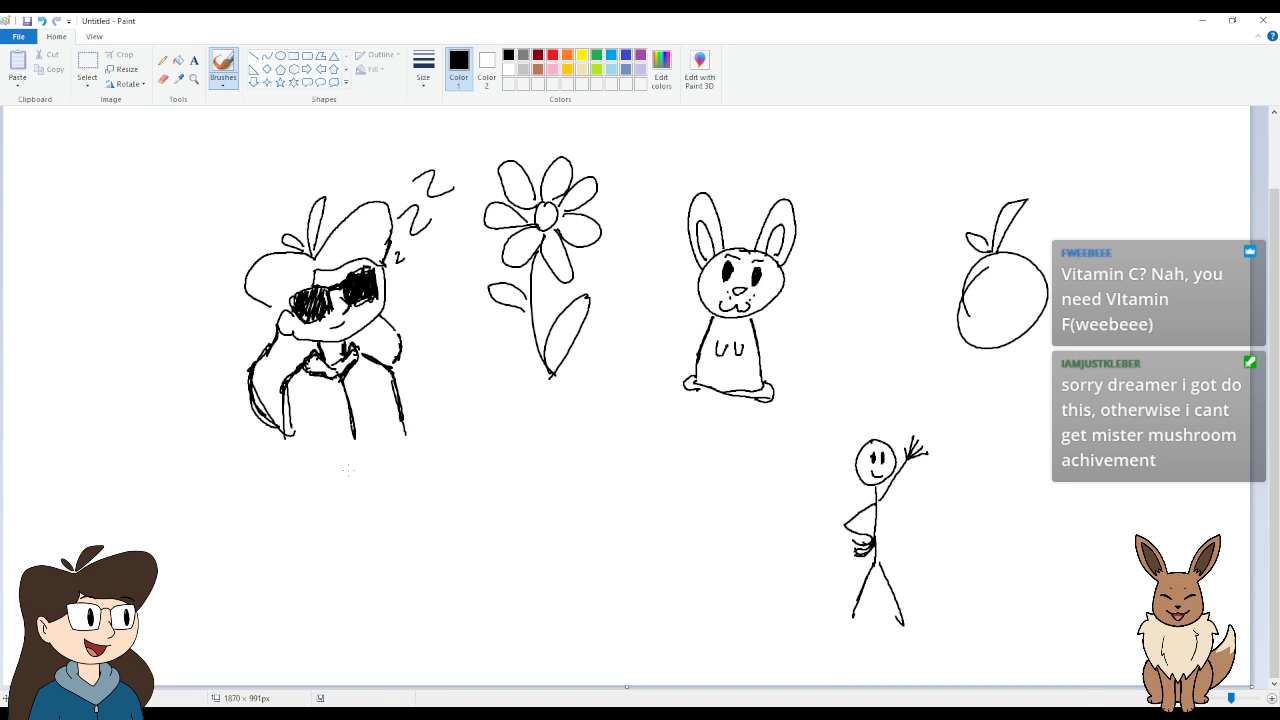
{"action": "left_click", "coordinate": [639, 70]}
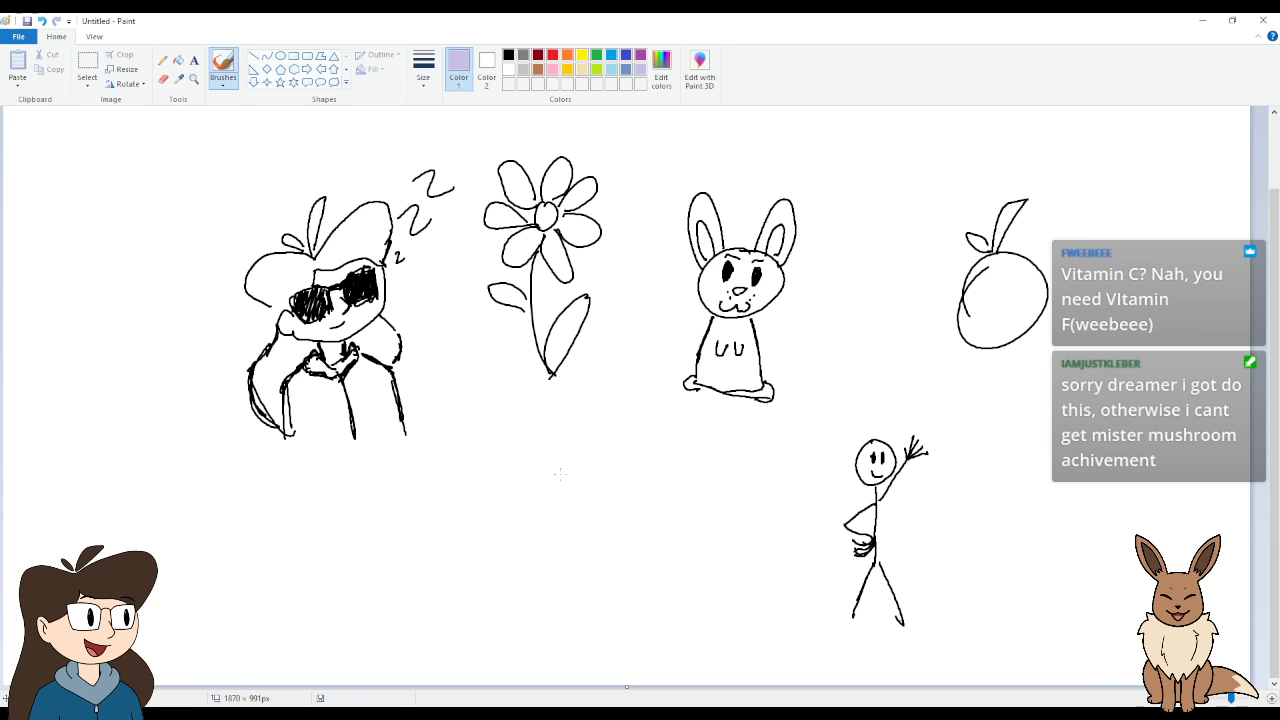
{"action": "left_click", "coordinate": [509, 56]}
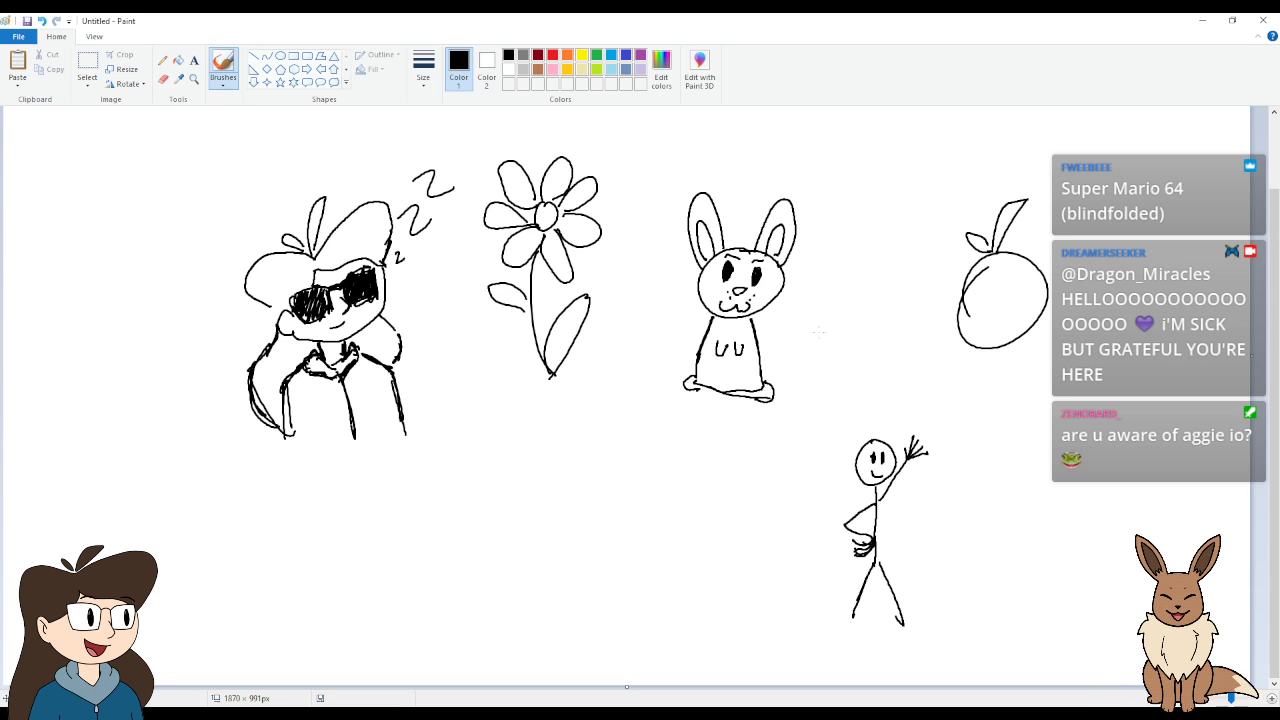
Paste the copied portrait of the girl in the blue hoodie and place it beneath the flower and rabbit.
{"action": "key", "text": "ctrl+v"}
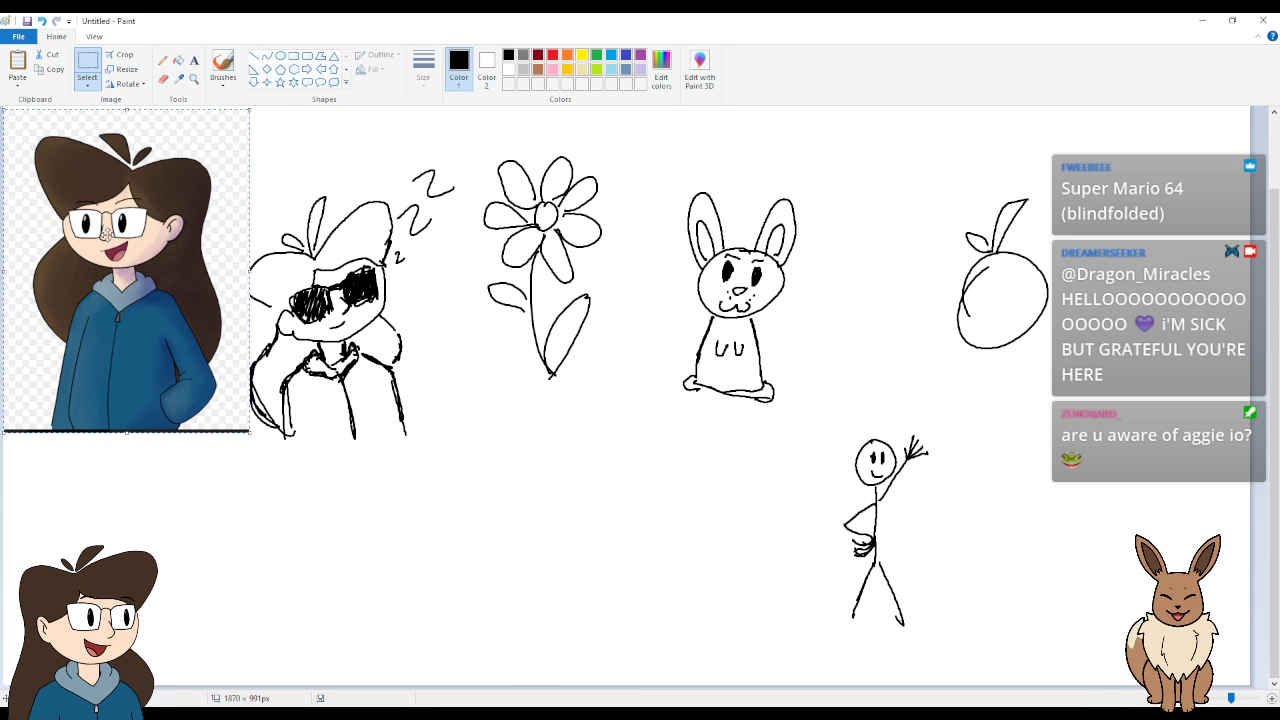
{"action": "mouse_move", "coordinate": [112, 213]}
{"action": "left_mouse_down"}
{"action": "mouse_move", "coordinate": [267, 282]}
{"action": "mouse_move", "coordinate": [518, 353]}
{"action": "mouse_move", "coordinate": [596, 417]}
{"action": "mouse_move", "coordinate": [588, 483]}
{"action": "left_mouse_up"}
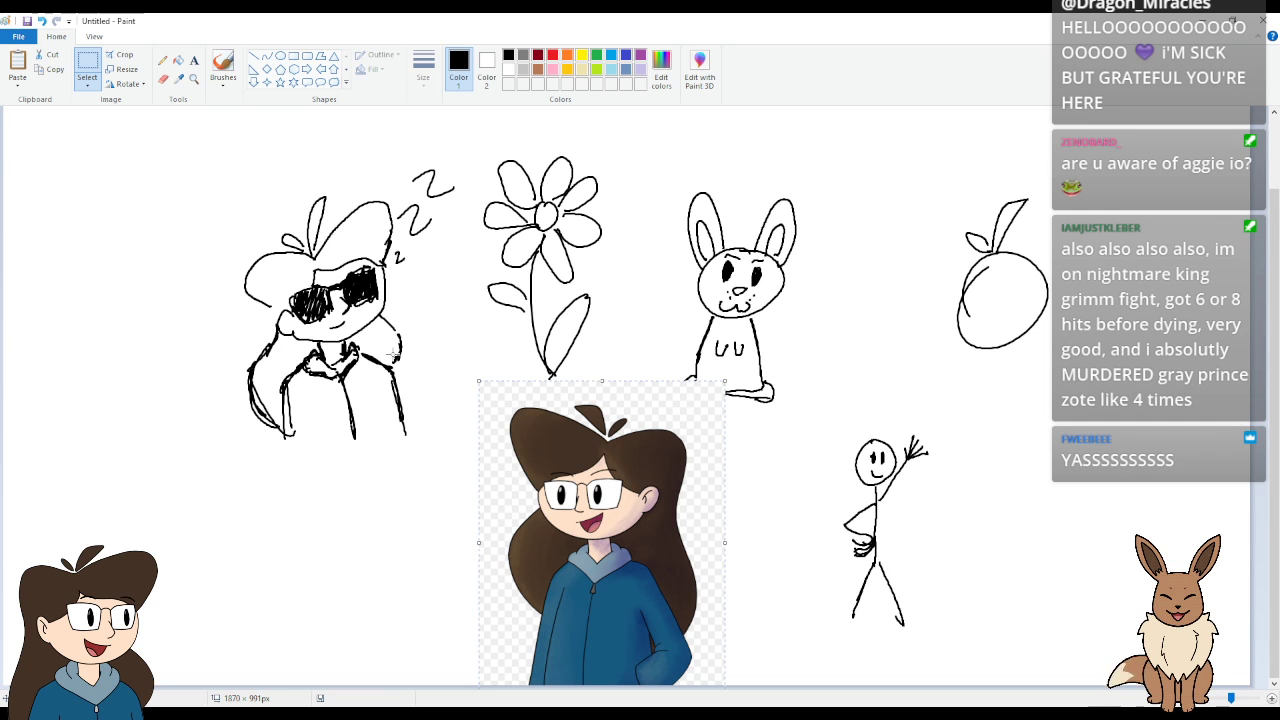
{"action": "left_click_drag", "start_coordinate": [615, 440], "coordinate": [578, 424]}
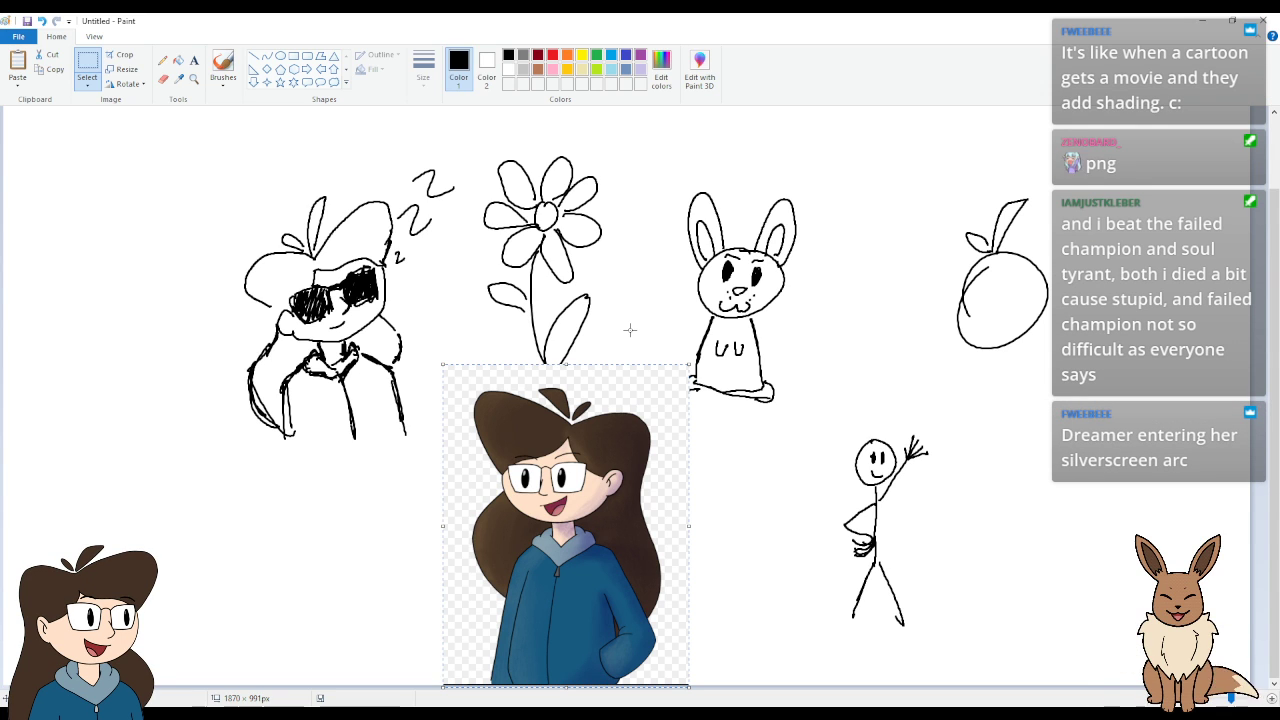
{"action": "left_click_drag", "start_coordinate": [540, 458], "coordinate": [563, 459]}
{"action": "left_click_drag", "start_coordinate": [614, 539], "coordinate": [637, 537]}
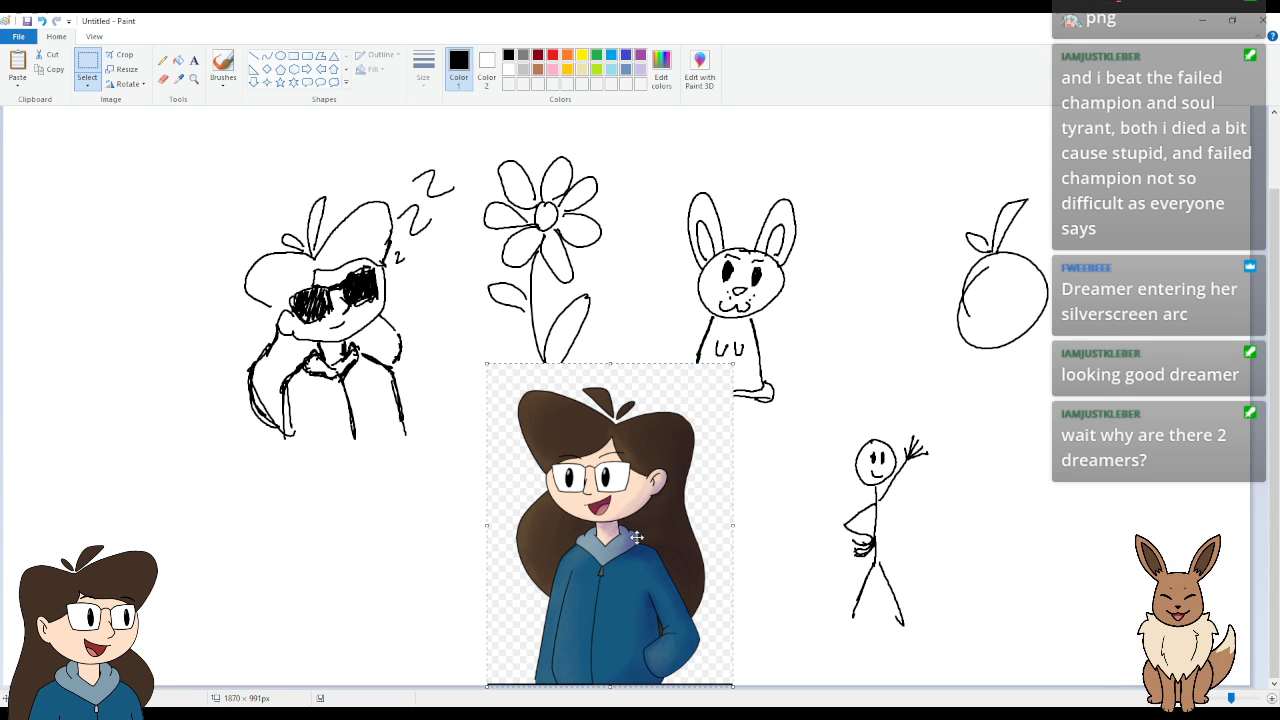
{"action": "left_click_drag", "start_coordinate": [637, 537], "coordinate": [636, 545]}
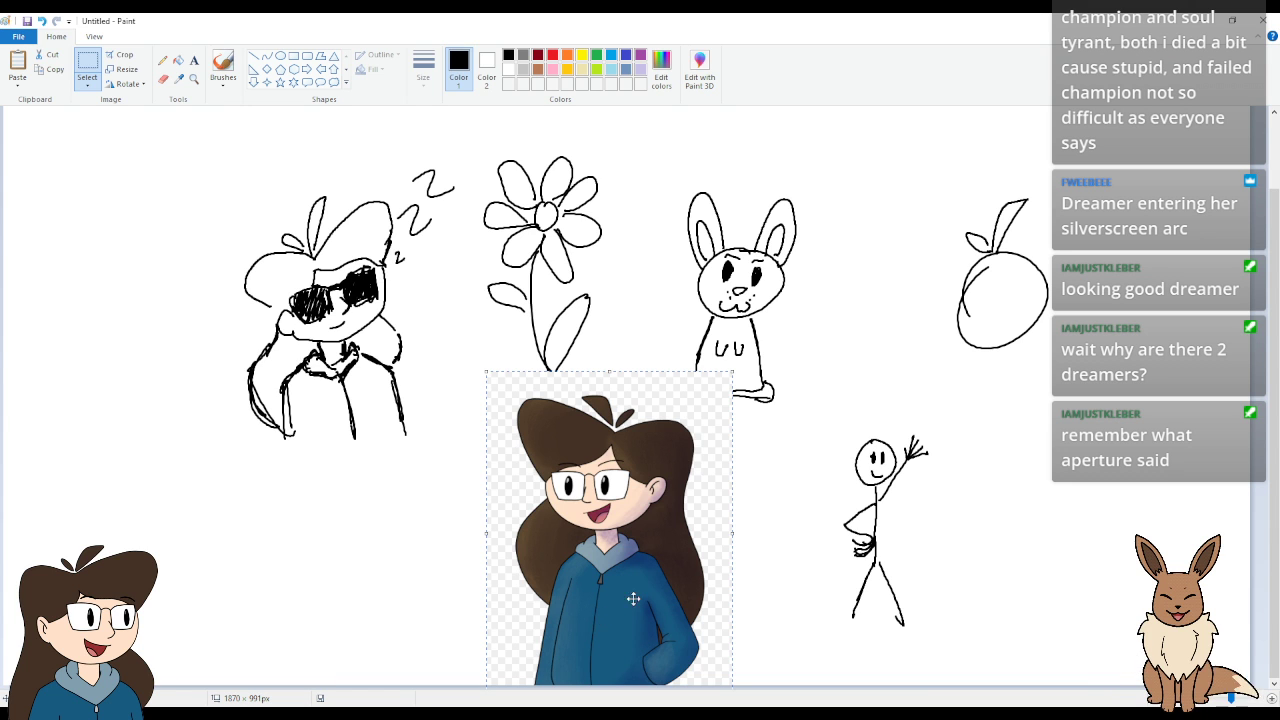
{"action": "mouse_move", "coordinate": [646, 593]}
{"action": "left_mouse_down"}
{"action": "mouse_move", "coordinate": [700, 565]}
{"action": "mouse_move", "coordinate": [740, 595]}
{"action": "mouse_move", "coordinate": [629, 615]}
{"action": "mouse_move", "coordinate": [752, 621]}
{"action": "mouse_move", "coordinate": [656, 608]}
{"action": "mouse_move", "coordinate": [722, 530]}
{"action": "mouse_move", "coordinate": [657, 460]}
{"action": "mouse_move", "coordinate": [494, 469]}
{"action": "mouse_move", "coordinate": [591, 503]}
{"action": "mouse_move", "coordinate": [700, 506]}
{"action": "left_mouse_up"}
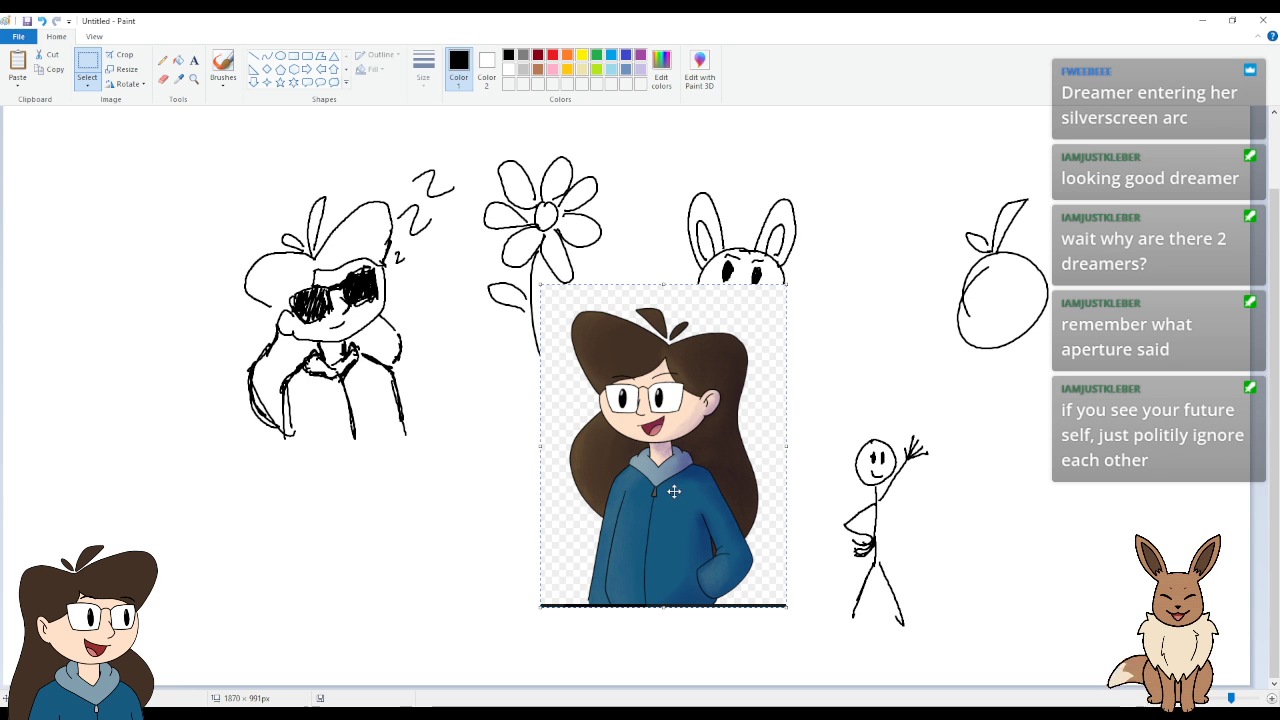
{"action": "left_click_drag", "start_coordinate": [714, 429], "coordinate": [632, 504]}
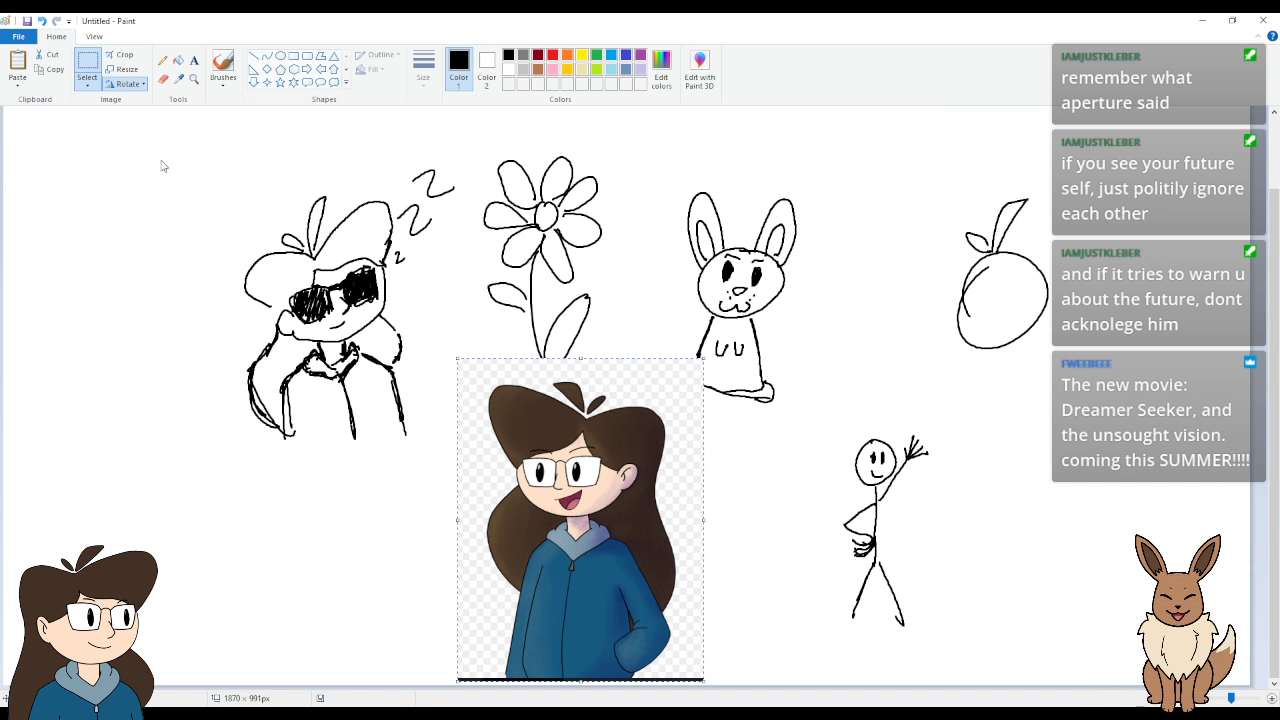
Flip the pasted portrait horizontally and delete it from the canvas.
{"action": "key", "text": "alt+h"}
{"action": "key", "text": "r"}
{"action": "key", "text": "o"}
{"action": "key", "text": "h"}
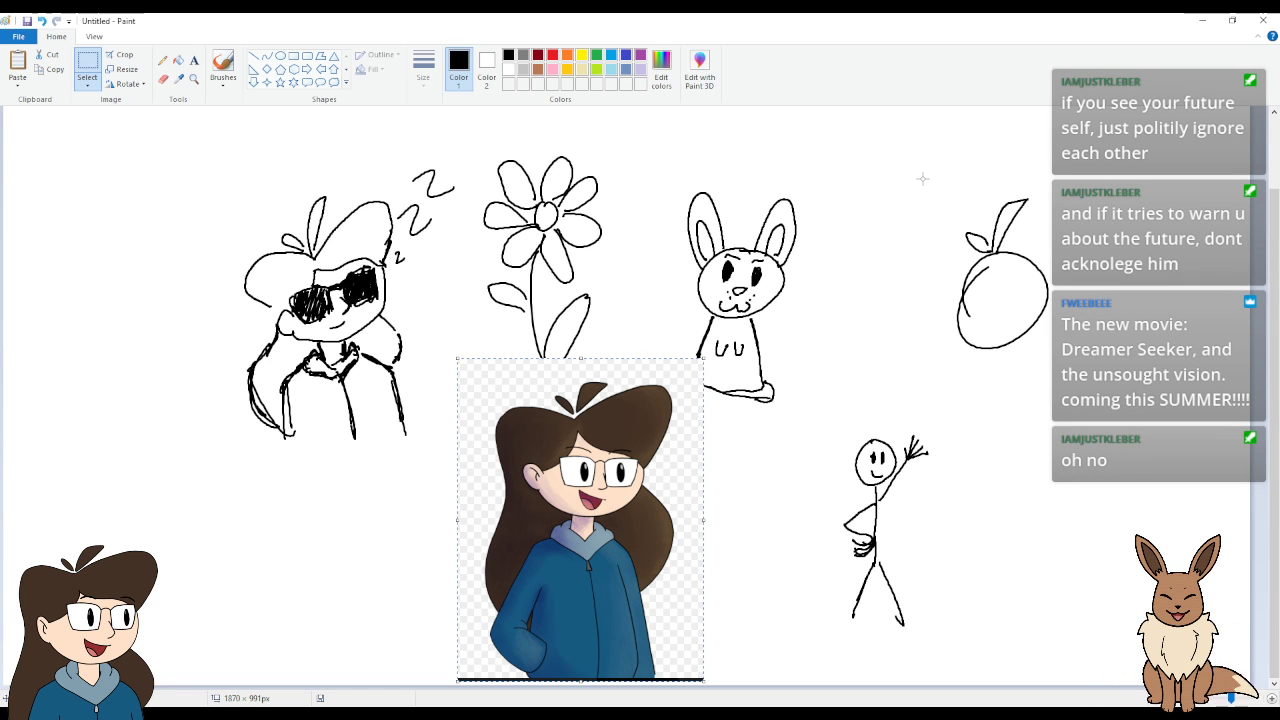
{"action": "key", "text": "Delete"}
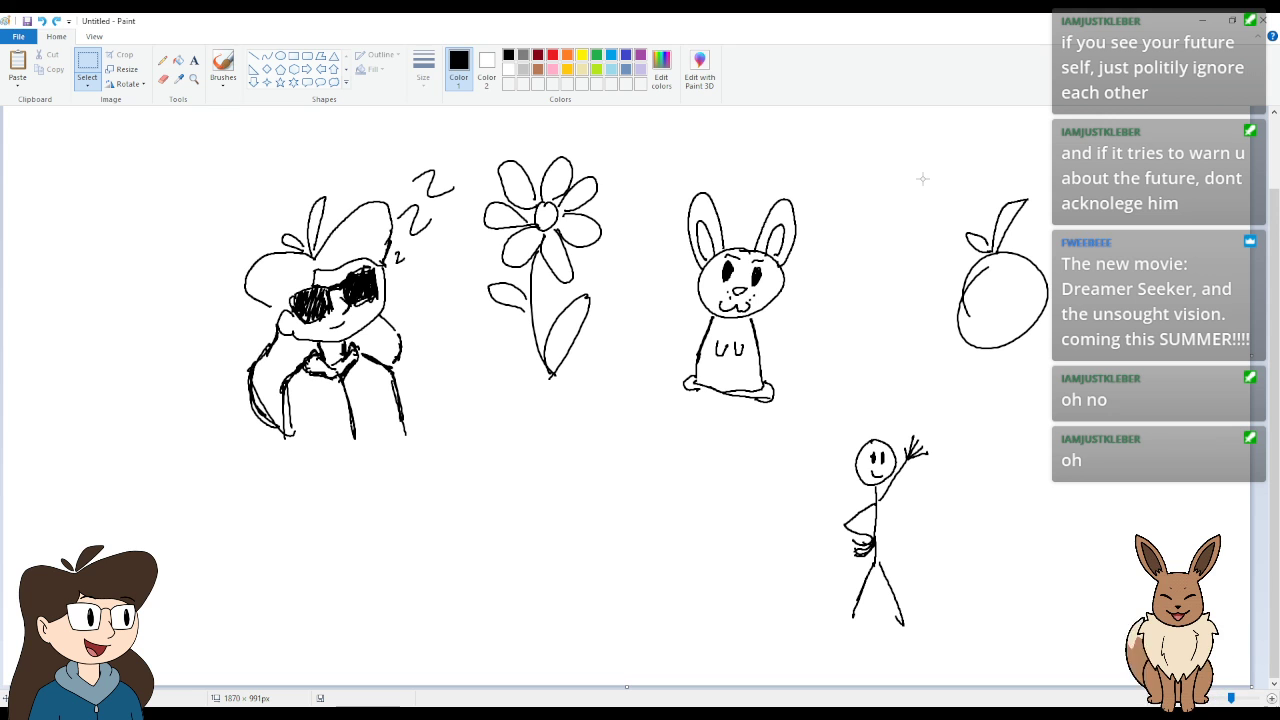
Paste the original portrait again, place it in the empty area below the flower beside the stick figure, and deselect it.
{"action": "key", "text": "ctrl+v"}
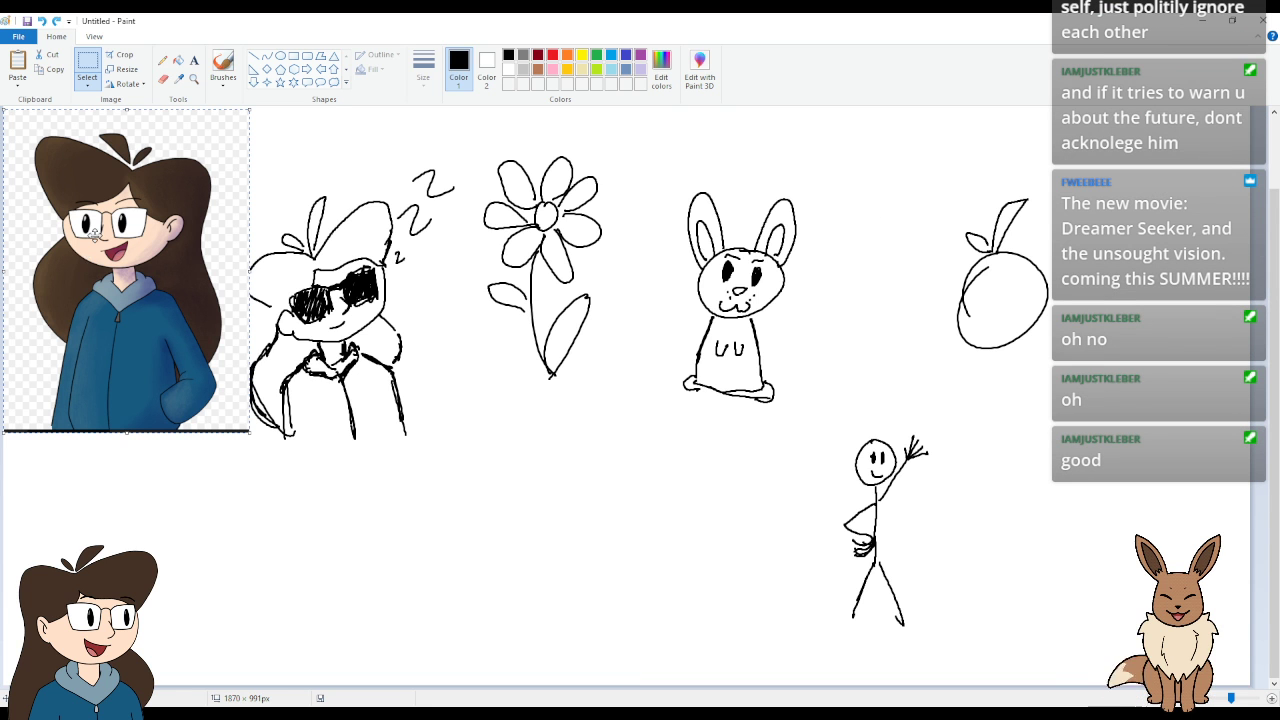
{"action": "left_click_drag", "start_coordinate": [93, 233], "coordinate": [604, 576]}
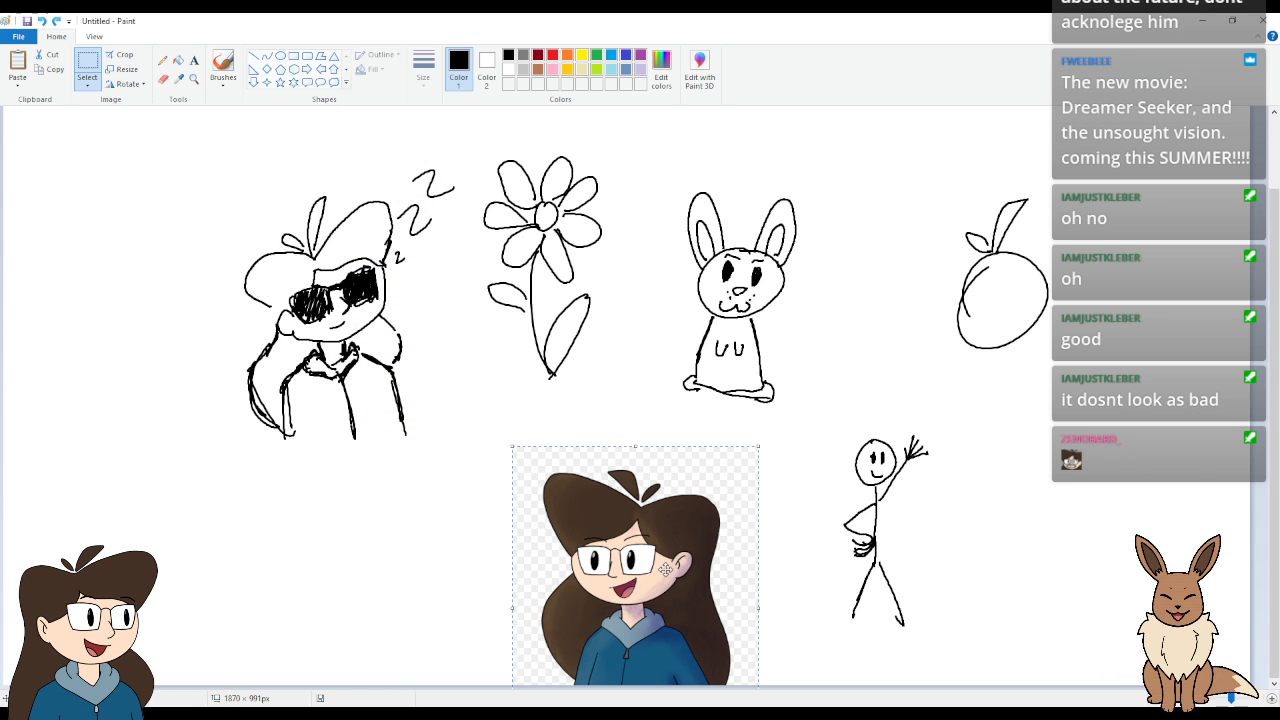
{"action": "left_click_drag", "start_coordinate": [661, 574], "coordinate": [687, 537]}
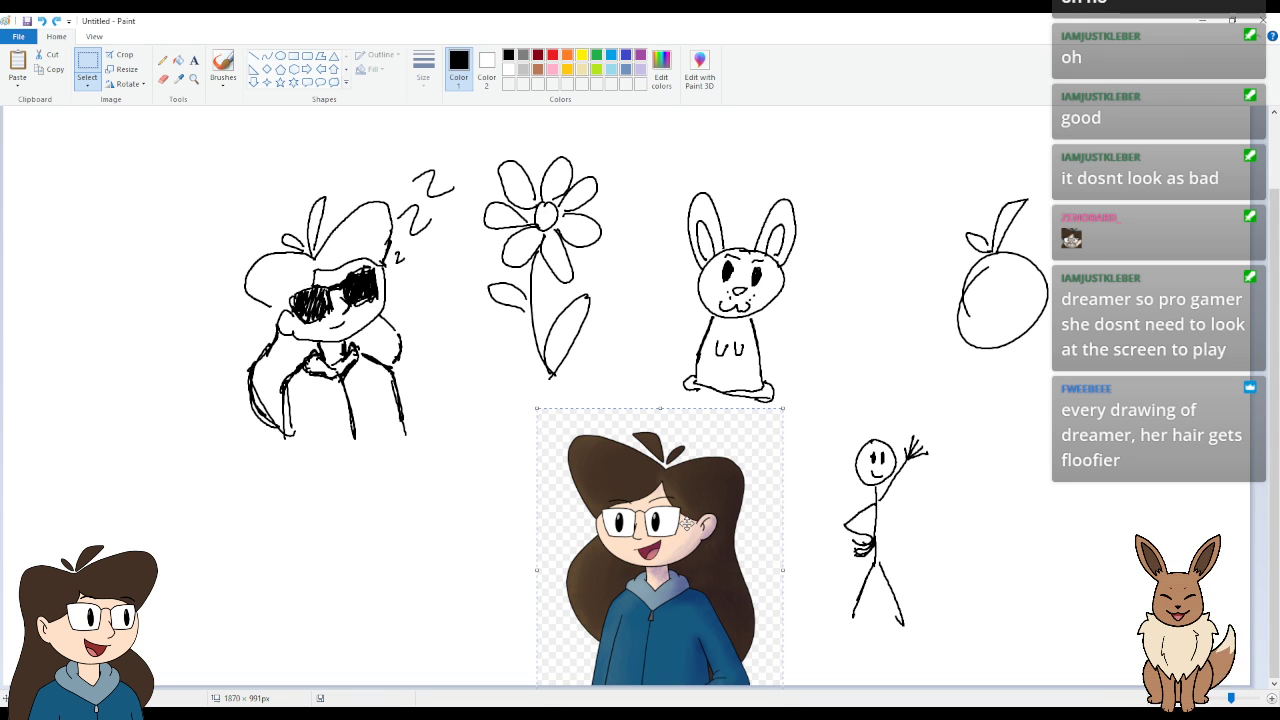
{"action": "left_click_drag", "start_coordinate": [687, 536], "coordinate": [576, 596]}
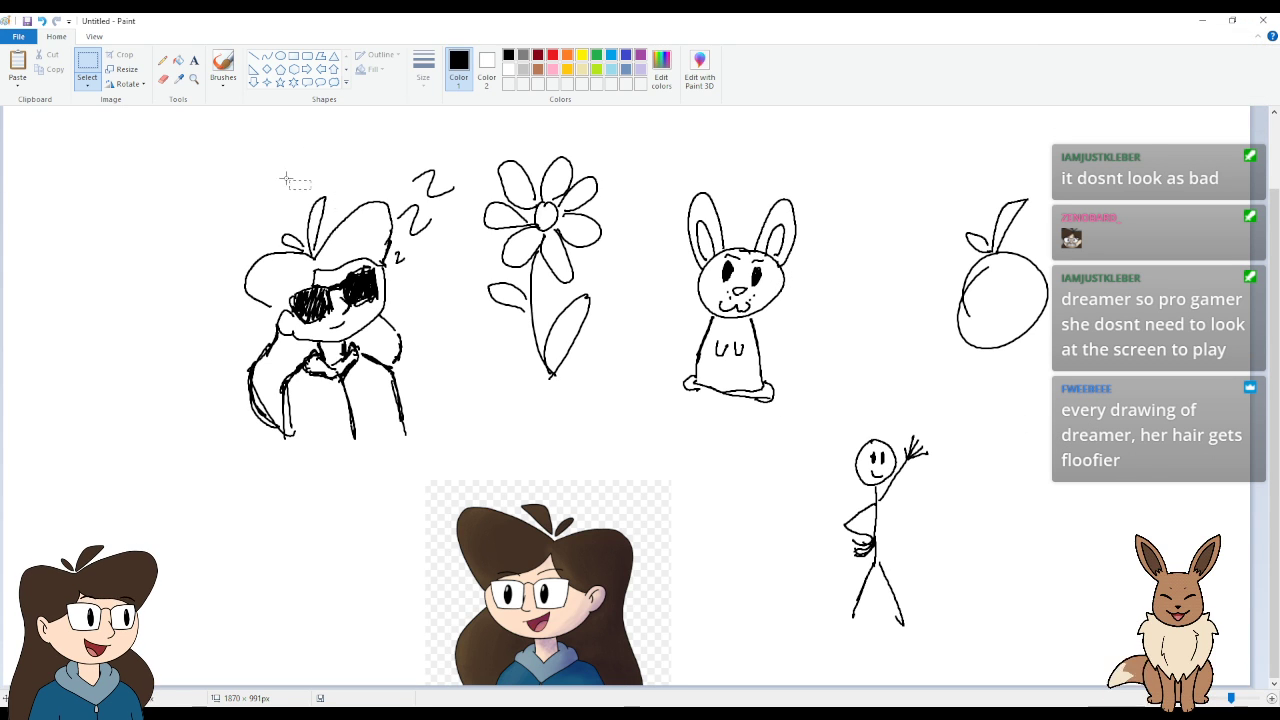
{"action": "left_click_drag", "start_coordinate": [312, 190], "coordinate": [209, 148]}
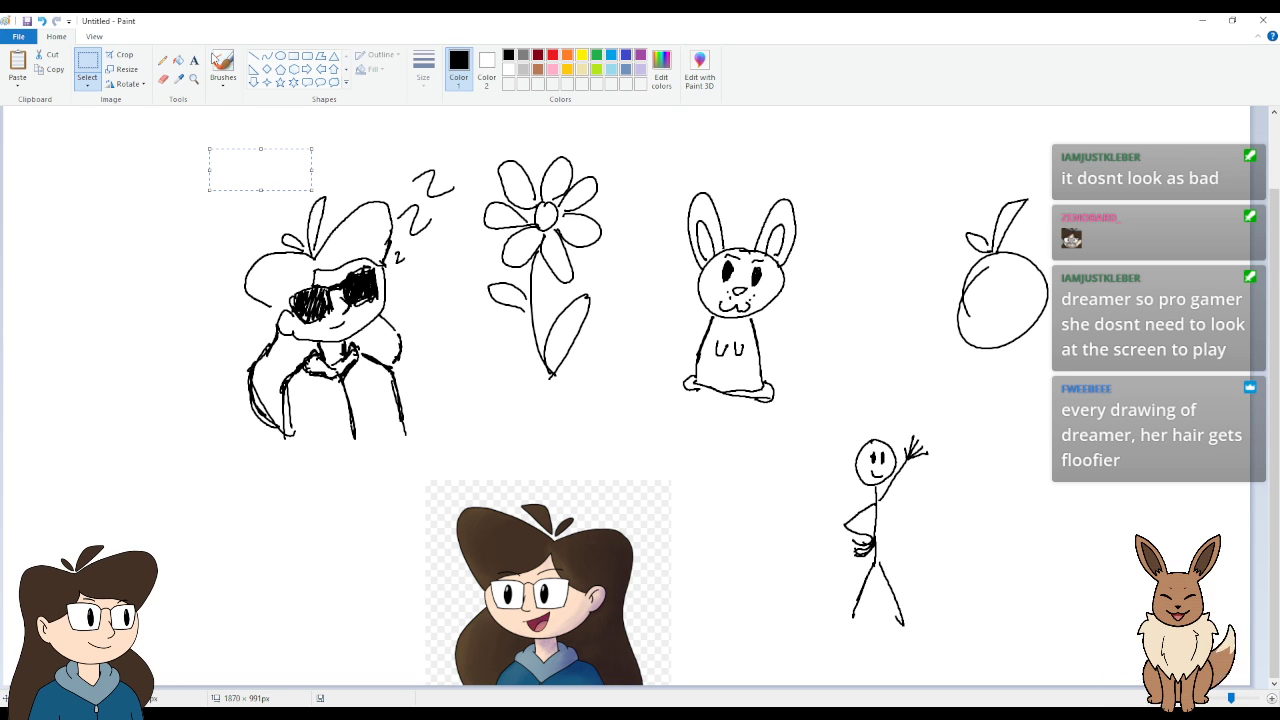
{"action": "left_click", "coordinate": [223, 68]}
{"action": "left_click_drag", "start_coordinate": [110, 200], "coordinate": [222, 268]}
{"action": "key", "text": "ctrl+z"}
{"action": "left_click_drag", "start_coordinate": [155, 178], "coordinate": [165, 257]}
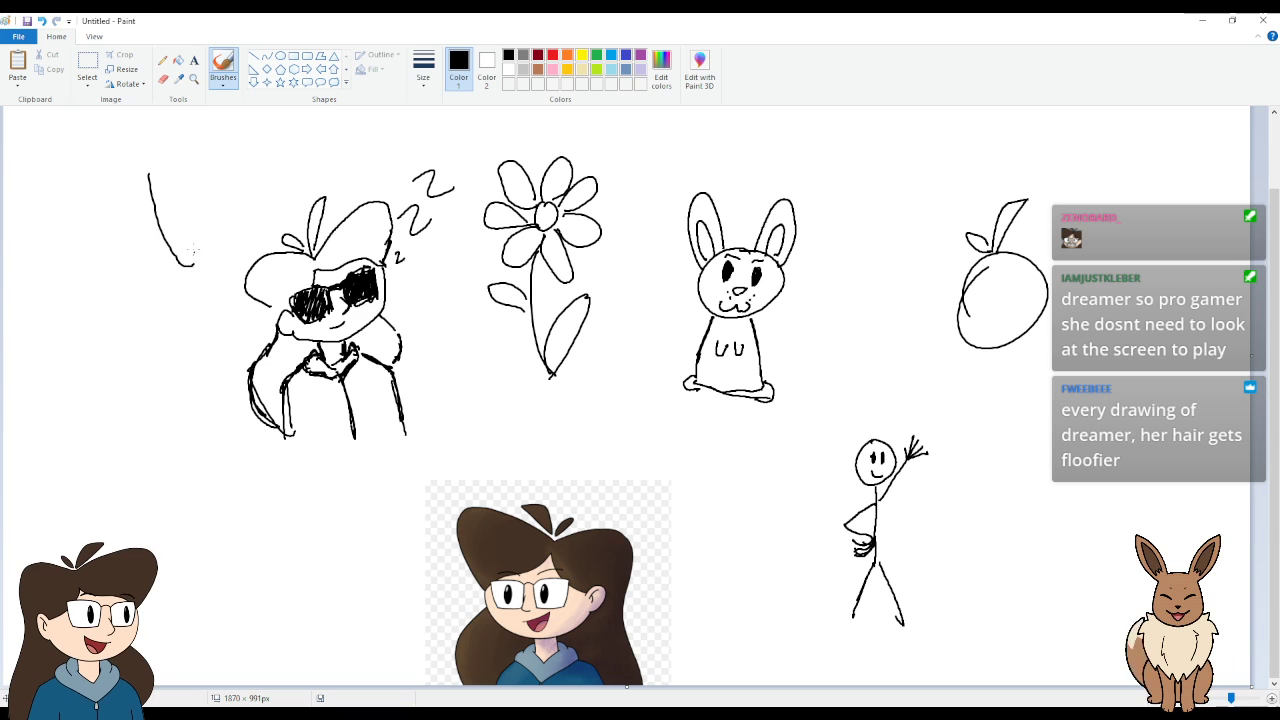
{"action": "key", "text": "ctrl+z"}
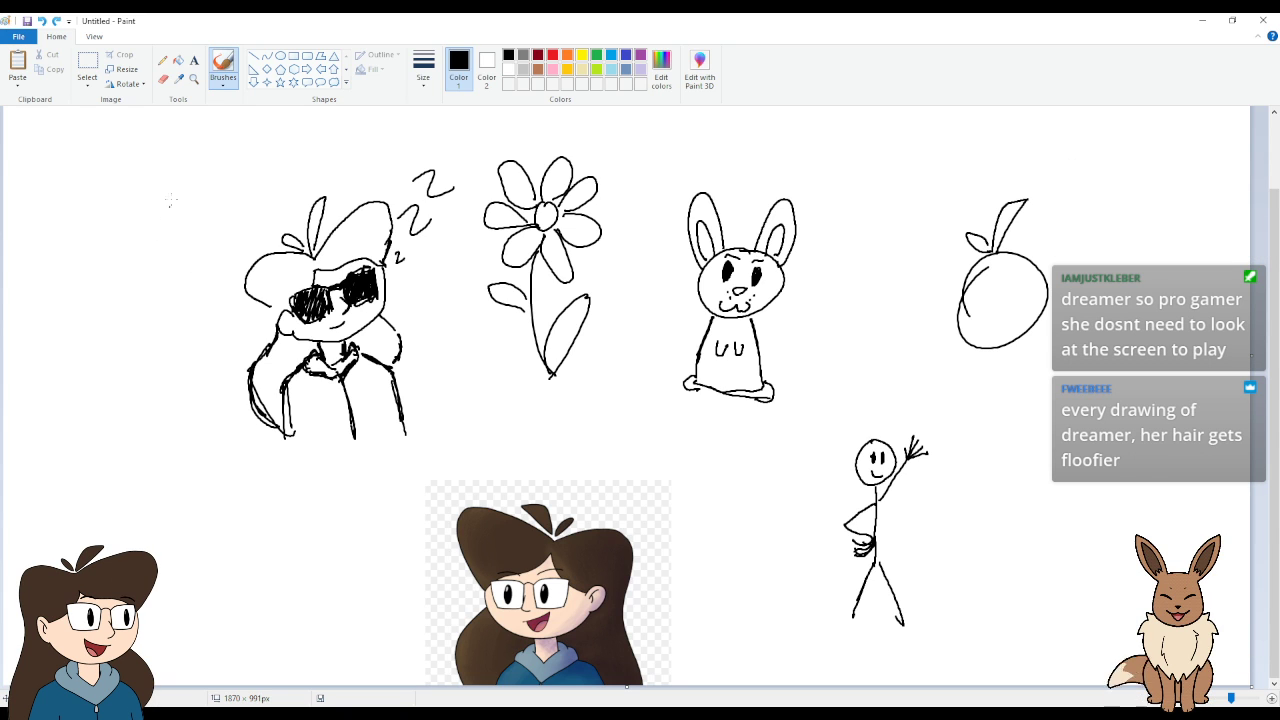
Sketch a small sleepy face with a tuft and hair above and beside the sunglasses girl, and draw a curved arrow pointing at it.
{"action": "mouse_move", "coordinate": [140, 200]}
{"action": "left_mouse_down"}
{"action": "mouse_move", "coordinate": [157, 230]}
{"action": "mouse_move", "coordinate": [186, 170]}
{"action": "mouse_move", "coordinate": [136, 222]}
{"action": "left_mouse_up"}
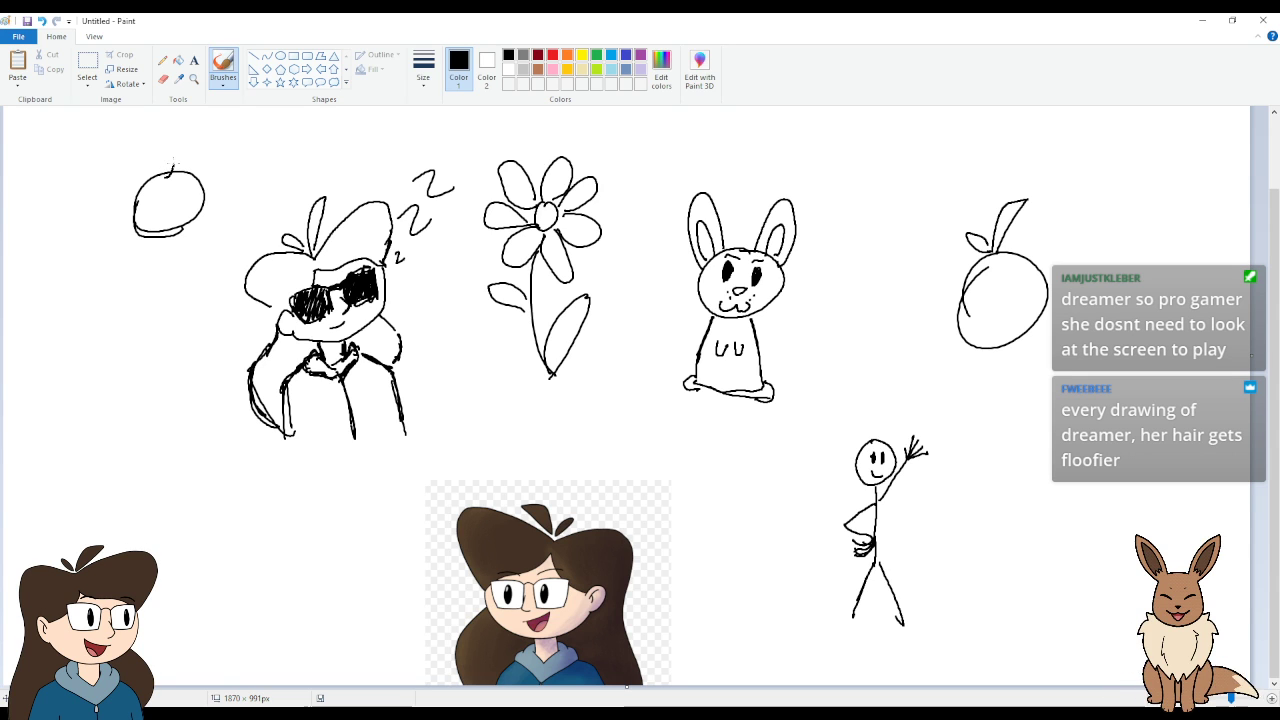
{"action": "left_click_drag", "start_coordinate": [162, 176], "coordinate": [153, 157]}
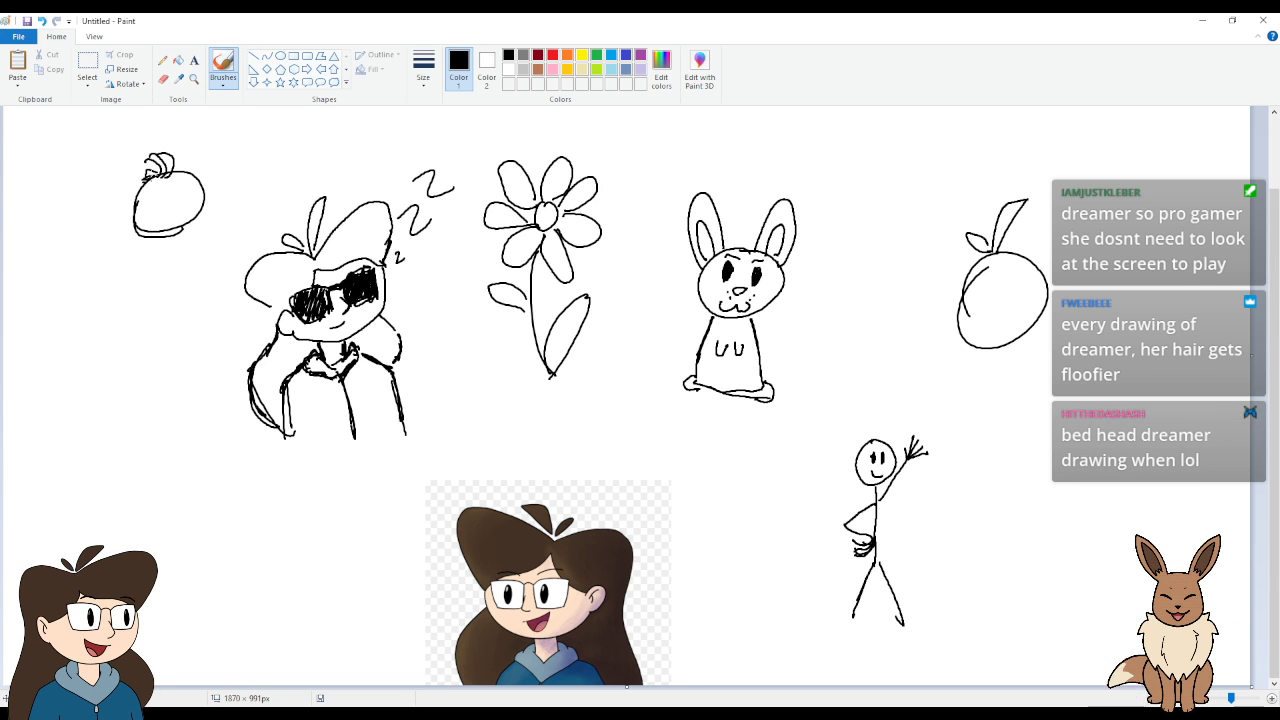
{"action": "left_click_drag", "start_coordinate": [125, 190], "coordinate": [120, 224]}
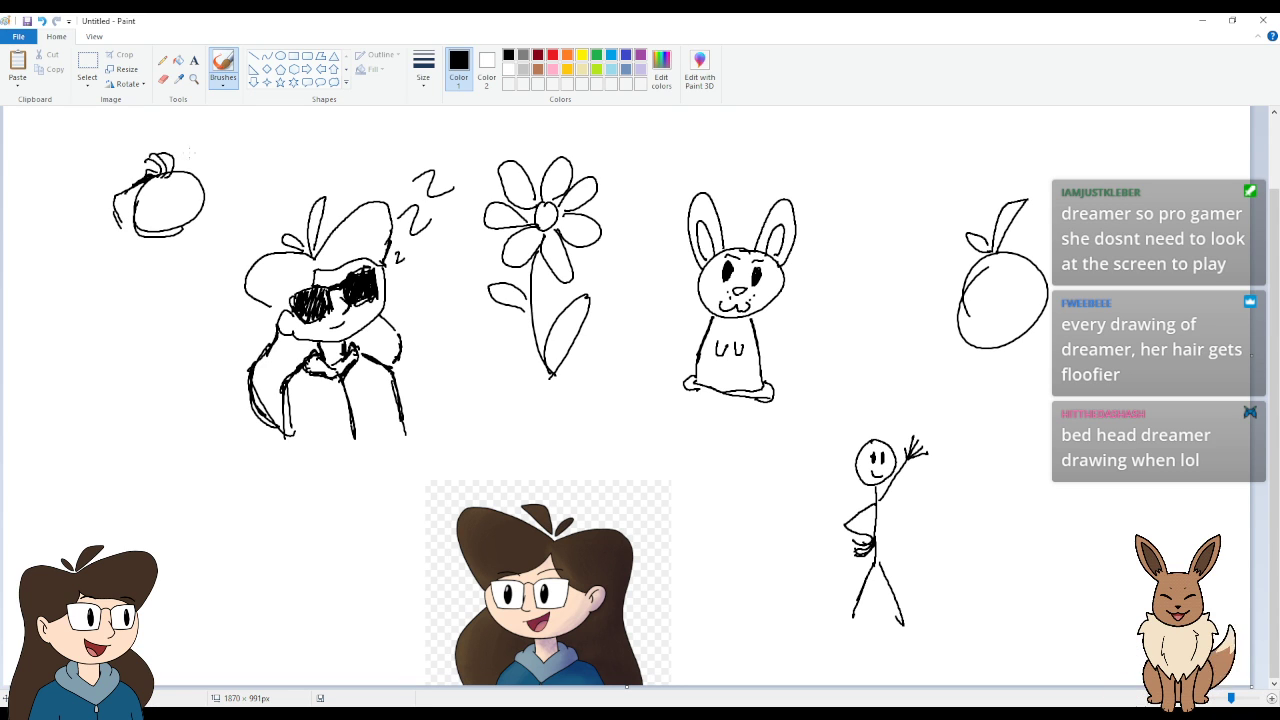
{"action": "mouse_move", "coordinate": [172, 153]}
{"action": "left_mouse_down"}
{"action": "mouse_move", "coordinate": [208, 186]}
{"action": "mouse_move", "coordinate": [166, 203]}
{"action": "mouse_move", "coordinate": [197, 180]}
{"action": "mouse_move", "coordinate": [180, 186]}
{"action": "left_mouse_up"}
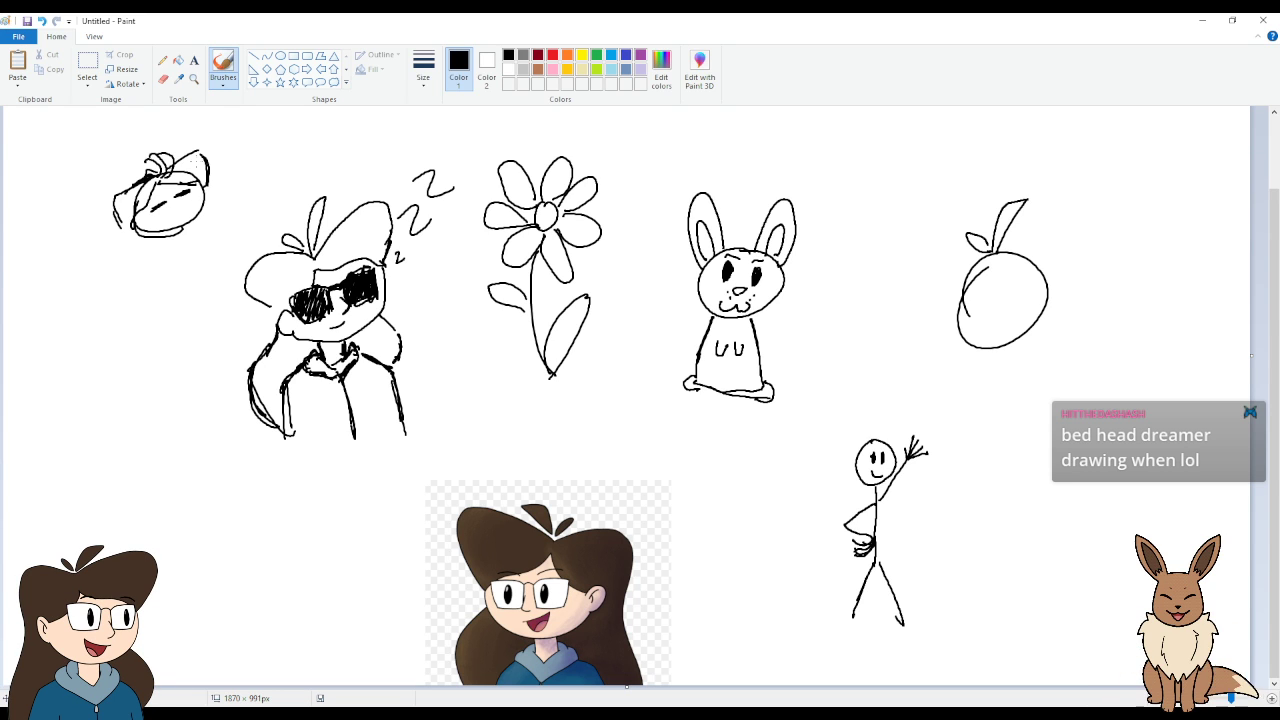
{"action": "left_click_drag", "start_coordinate": [248, 136], "coordinate": [255, 167]}
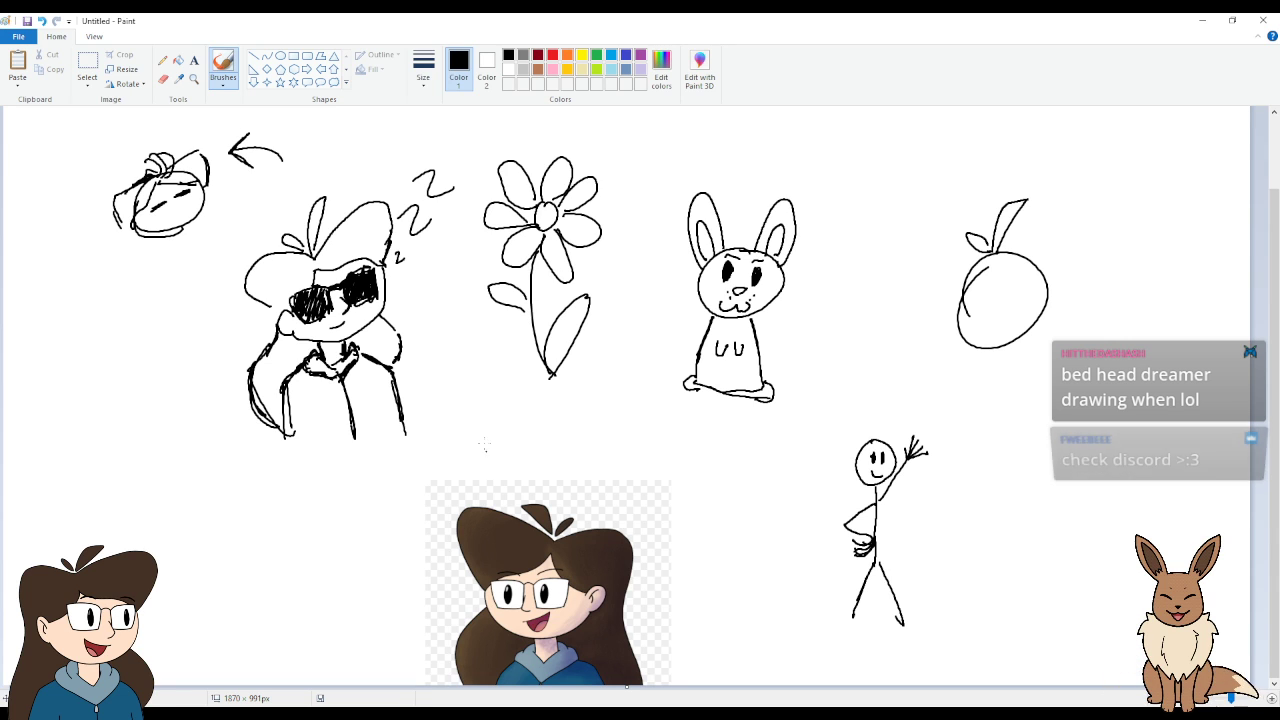
{"action": "mouse_move", "coordinate": [474, 413]}
{"action": "left_mouse_down"}
{"action": "mouse_move", "coordinate": [493, 490]}
{"action": "mouse_move", "coordinate": [512, 452]}
{"action": "left_mouse_up"}
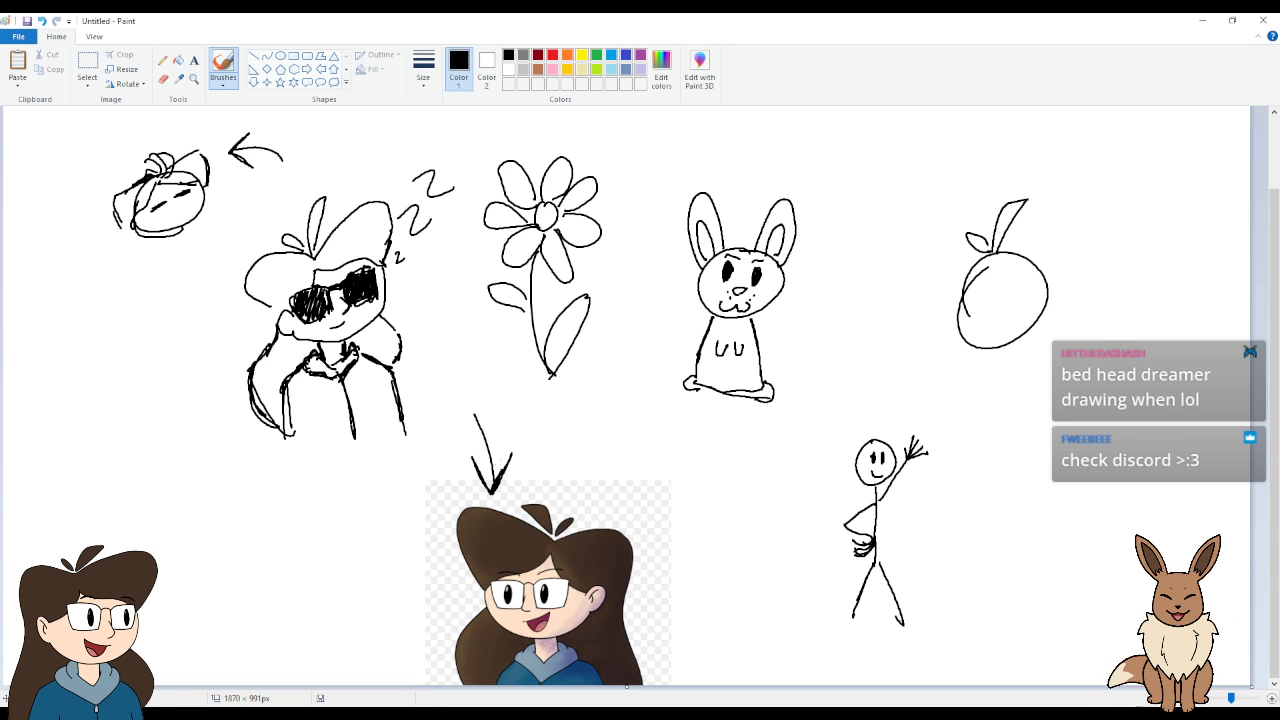
{"action": "key", "text": "ctrl+z"}
{"action": "key", "text": "ctrl+z"}
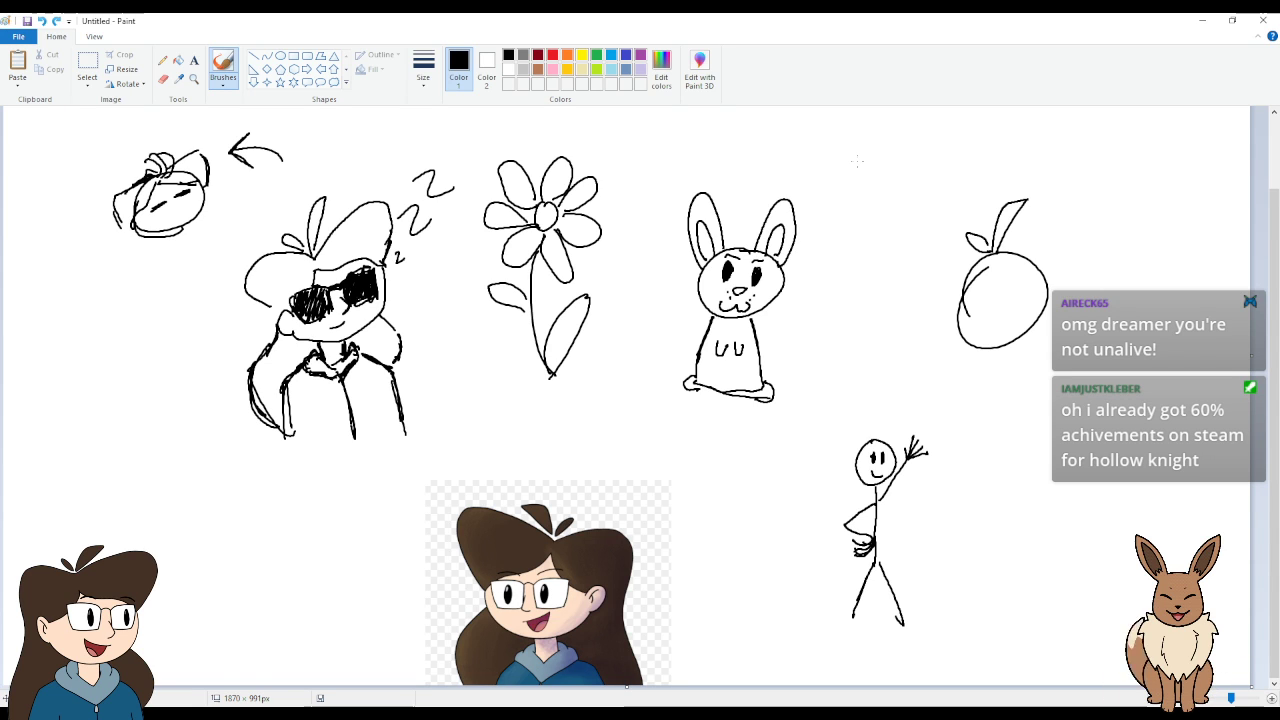
{"action": "mouse_move", "coordinate": [870, 191]}
{"action": "left_mouse_down"}
{"action": "mouse_move", "coordinate": [866, 204]}
{"action": "mouse_move", "coordinate": [872, 192]}
{"action": "left_mouse_up"}
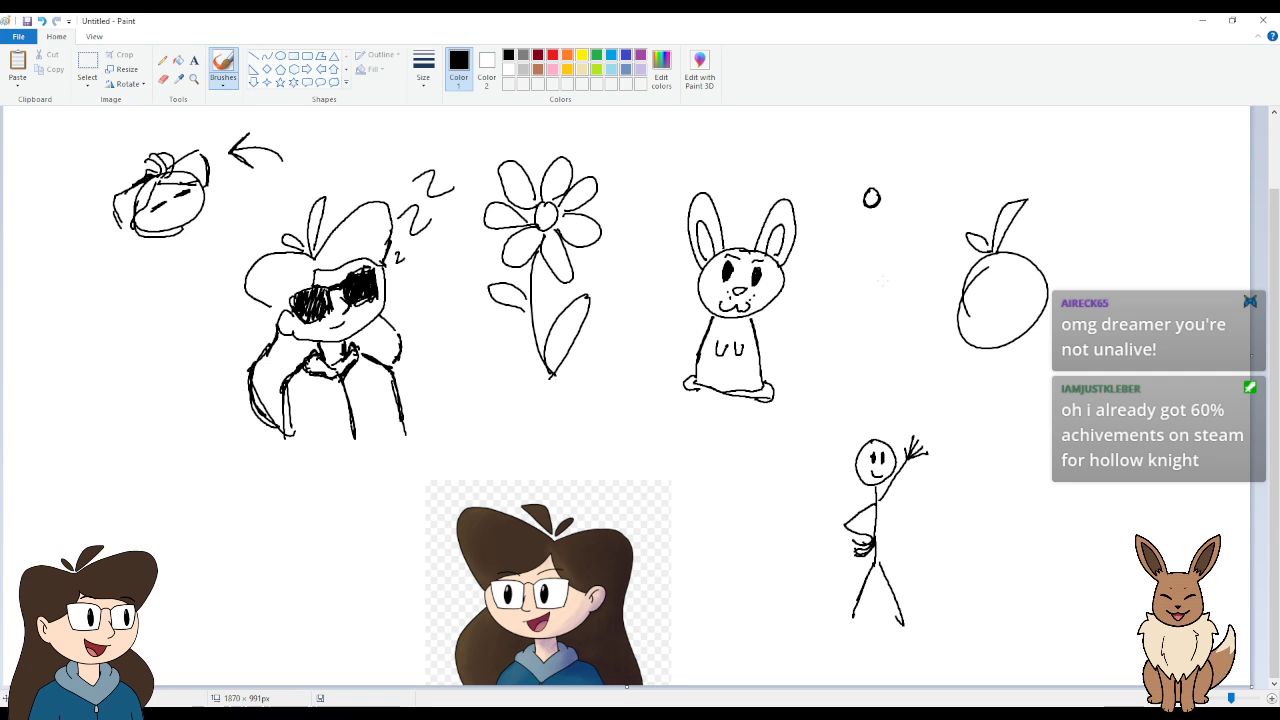
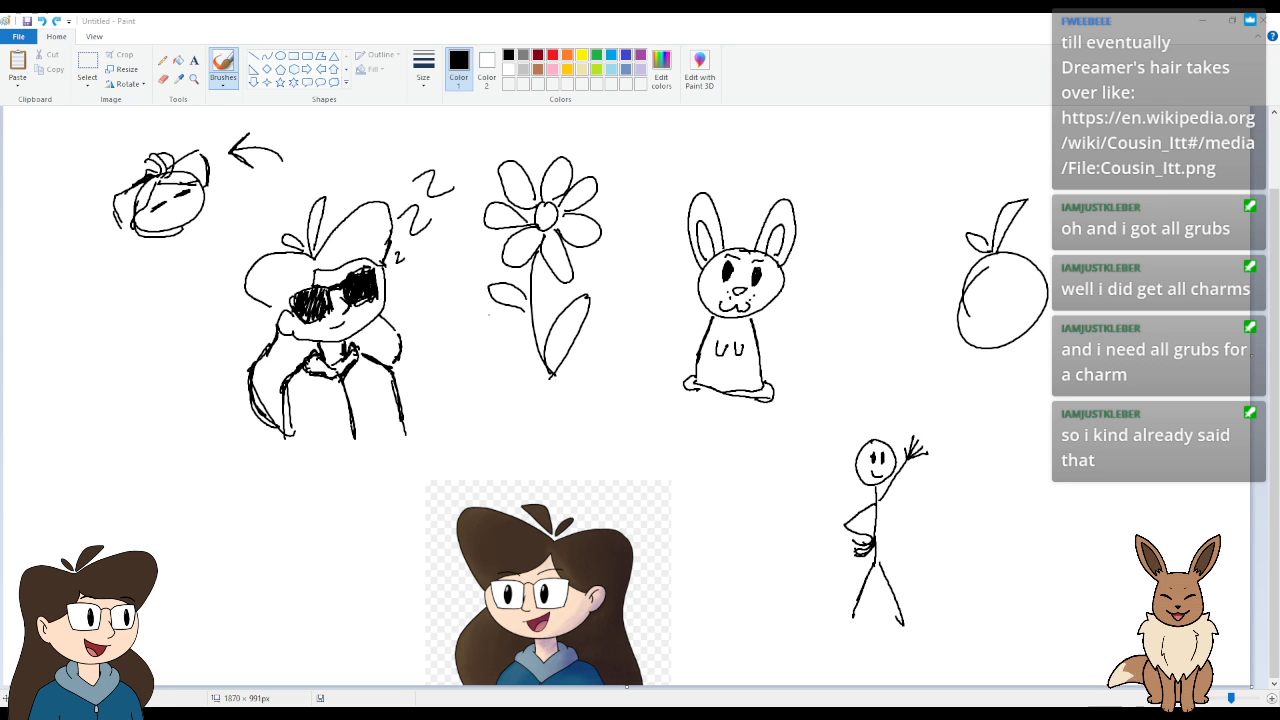
Set the drawing colour to white and paint over the outer hair on the left side and crown of the pasted portrait.
{"action": "left_click", "coordinate": [486, 70]}
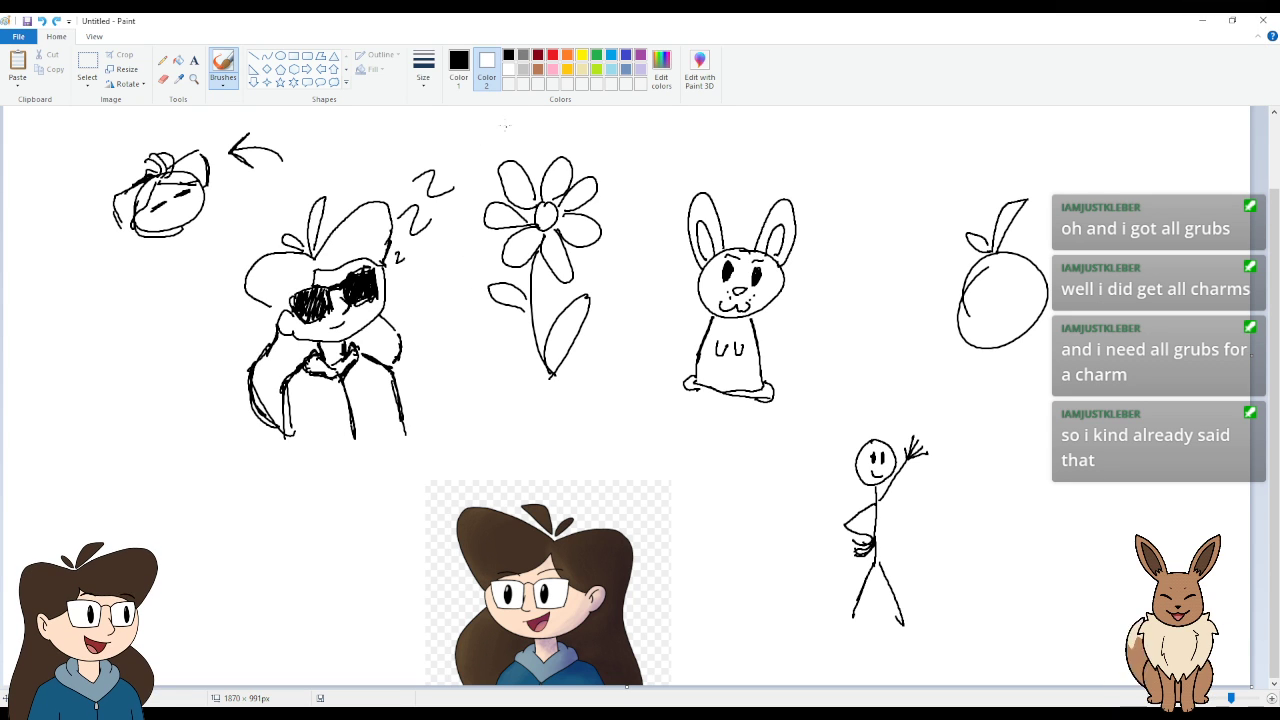
{"action": "left_click", "coordinate": [458, 70]}
{"action": "left_click", "coordinate": [508, 69]}
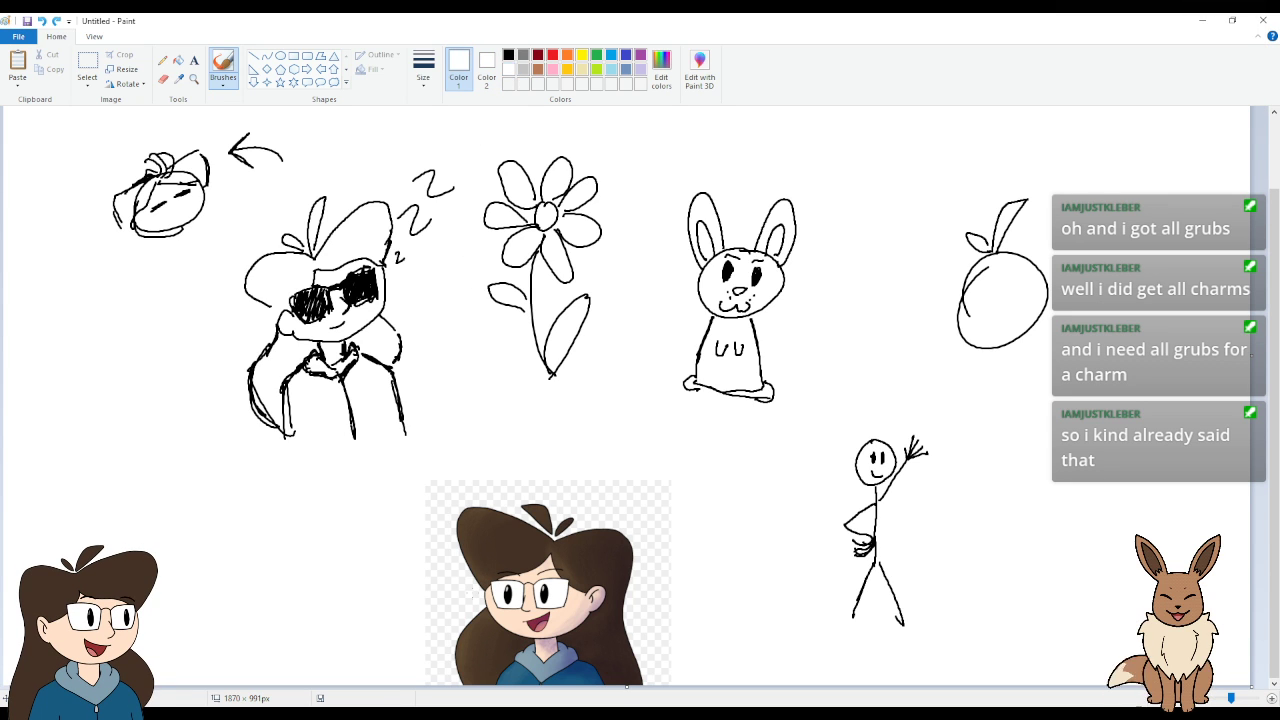
{"action": "left_click_drag", "start_coordinate": [467, 560], "coordinate": [546, 510]}
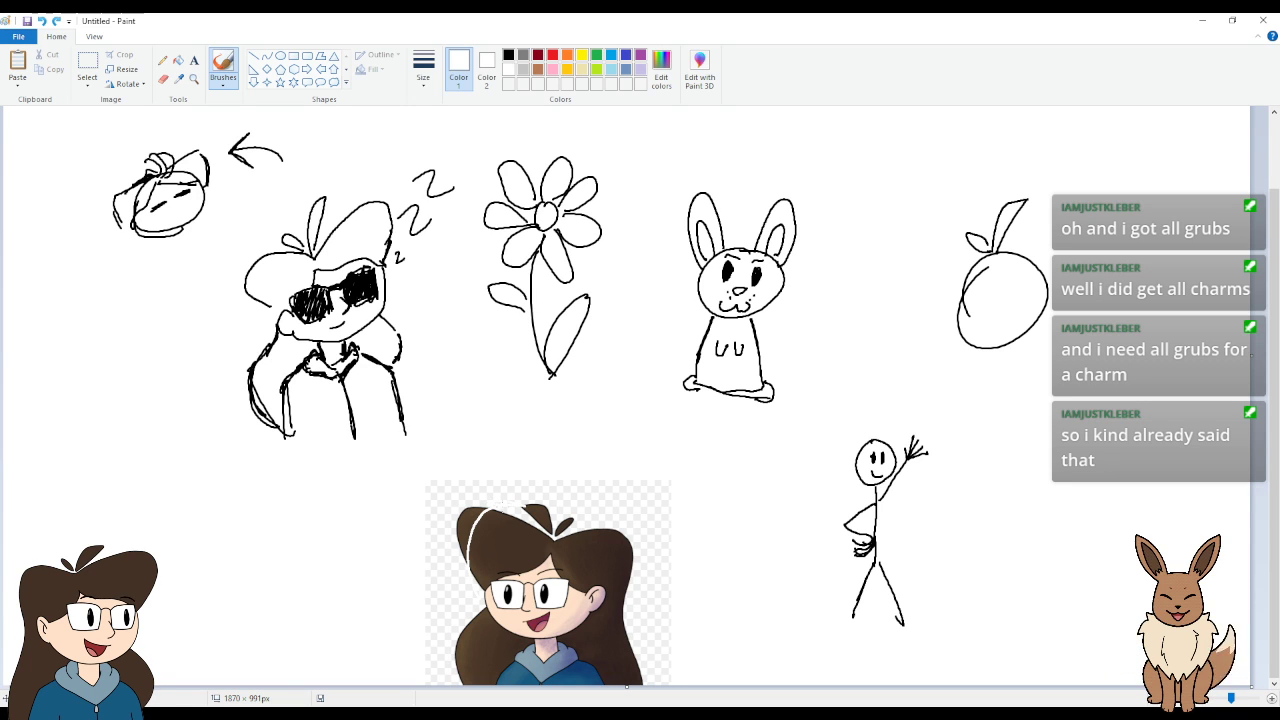
{"action": "left_click_drag", "start_coordinate": [461, 556], "coordinate": [470, 507]}
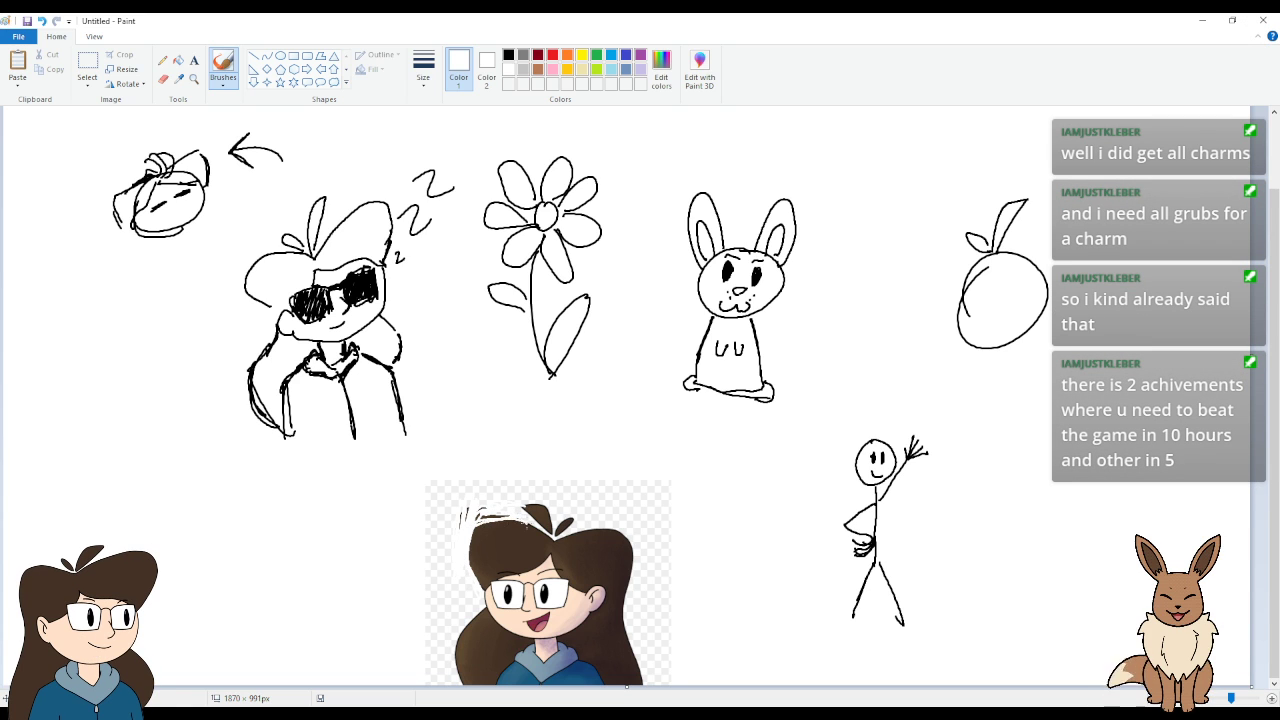
{"action": "left_click_drag", "start_coordinate": [498, 522], "coordinate": [526, 516]}
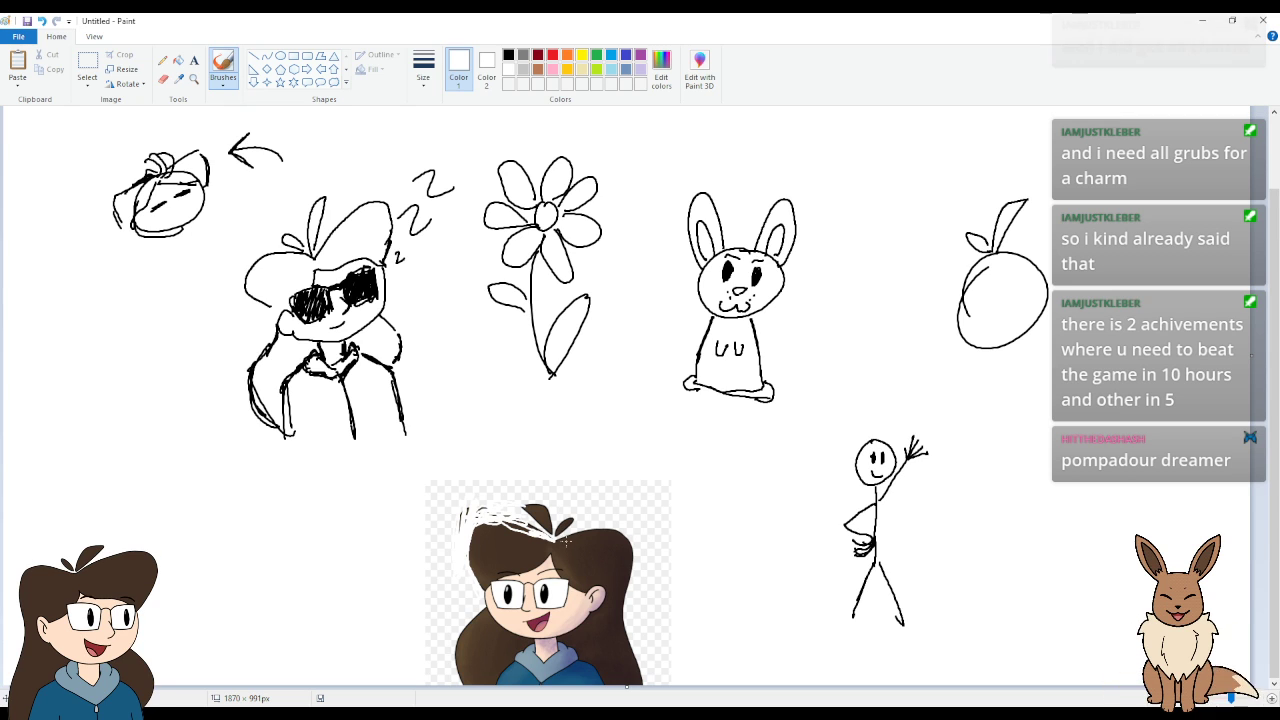
Paint white strokes along the right edge of the portrait's hair, from the crown down to the lower tips.
{"action": "mouse_move", "coordinate": [602, 530]}
{"action": "left_mouse_down"}
{"action": "mouse_move", "coordinate": [625, 564]}
{"action": "mouse_move", "coordinate": [610, 530]}
{"action": "left_mouse_up"}
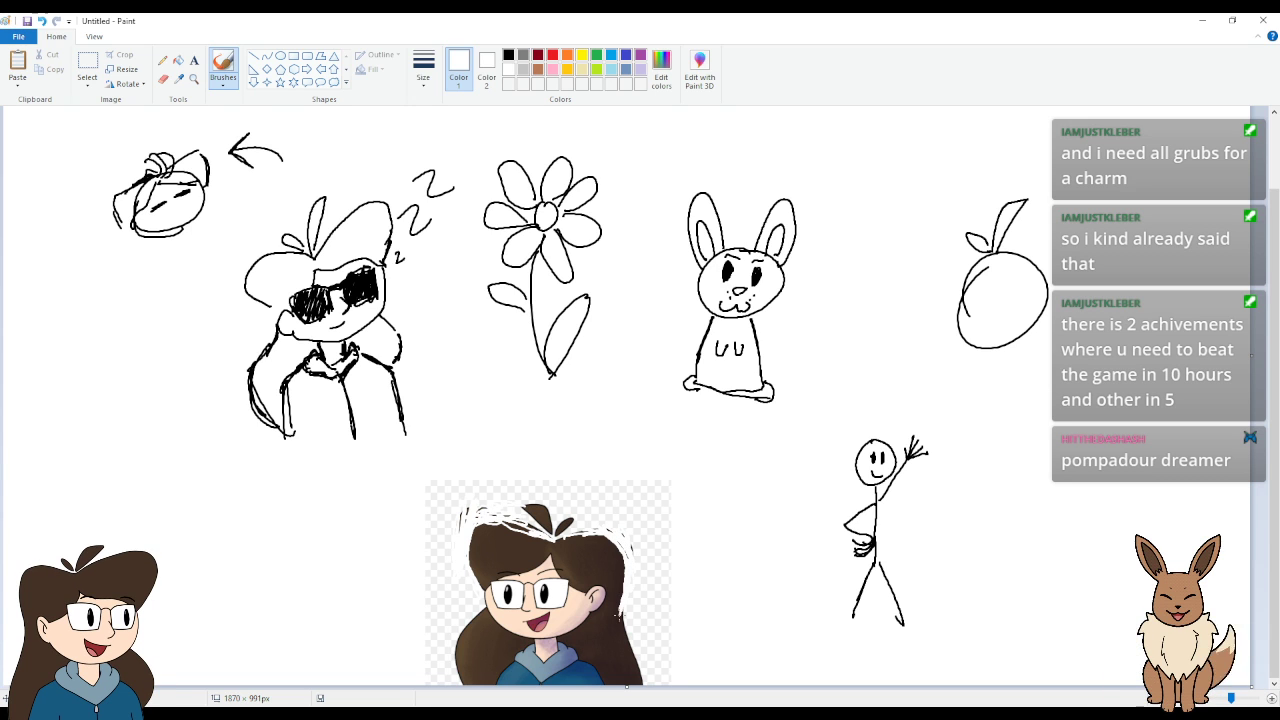
{"action": "left_click_drag", "start_coordinate": [617, 632], "coordinate": [621, 658]}
{"action": "left_click_drag", "start_coordinate": [628, 610], "coordinate": [630, 674]}
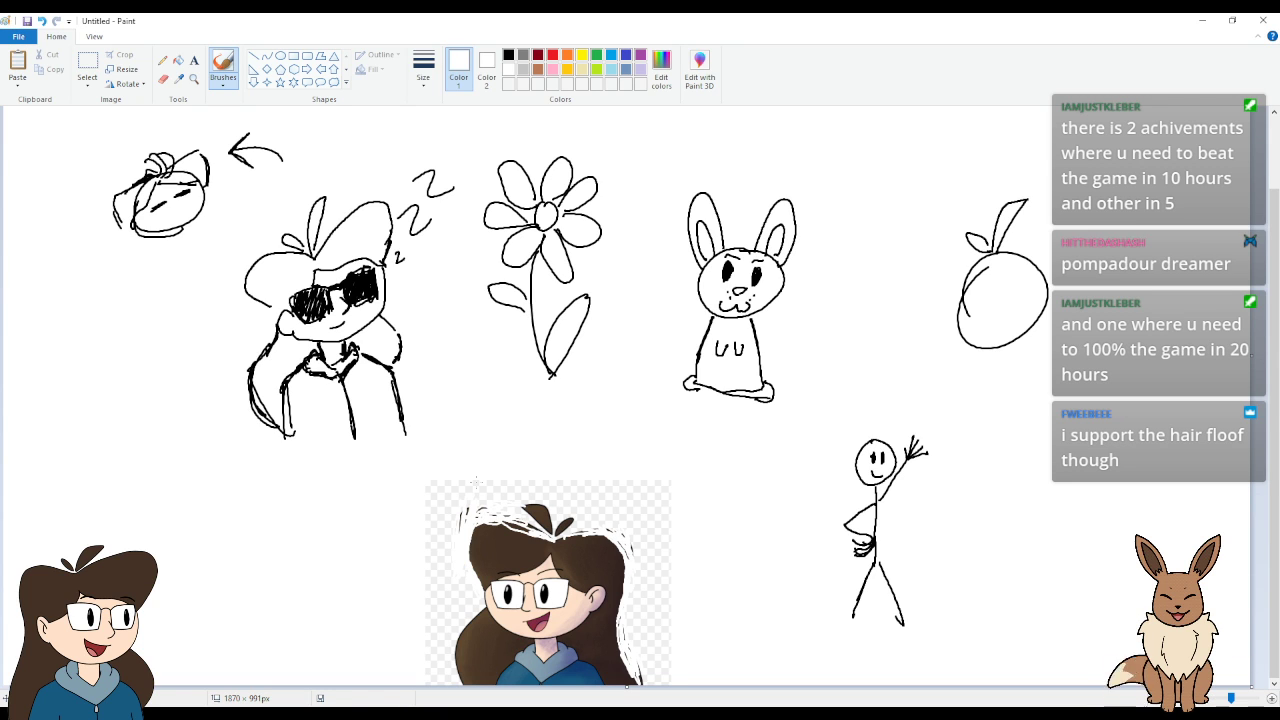
Paste the original smiling portrait again over the trimmed one and flip it horizontally.
{"action": "key", "text": "ctrl+v"}
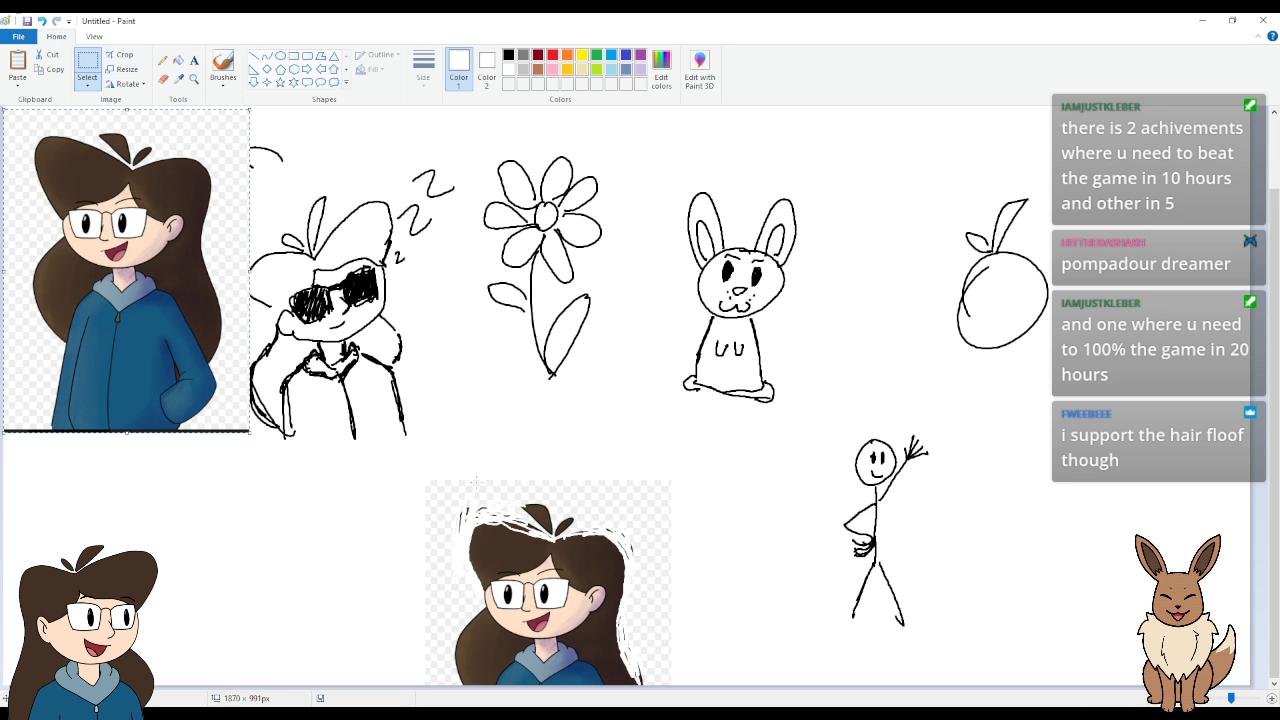
{"action": "left_click_drag", "start_coordinate": [120, 268], "coordinate": [560, 607]}
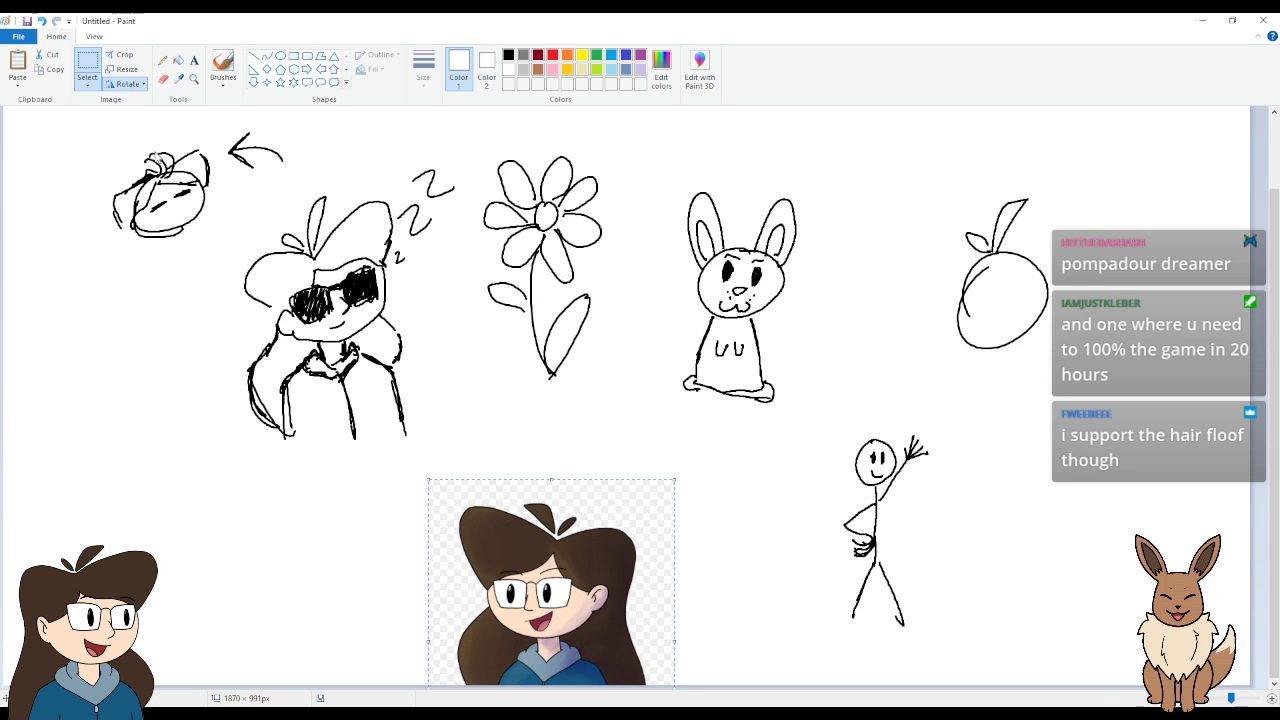
{"action": "left_click", "coordinate": [130, 83]}
{"action": "left_click", "coordinate": [160, 185]}
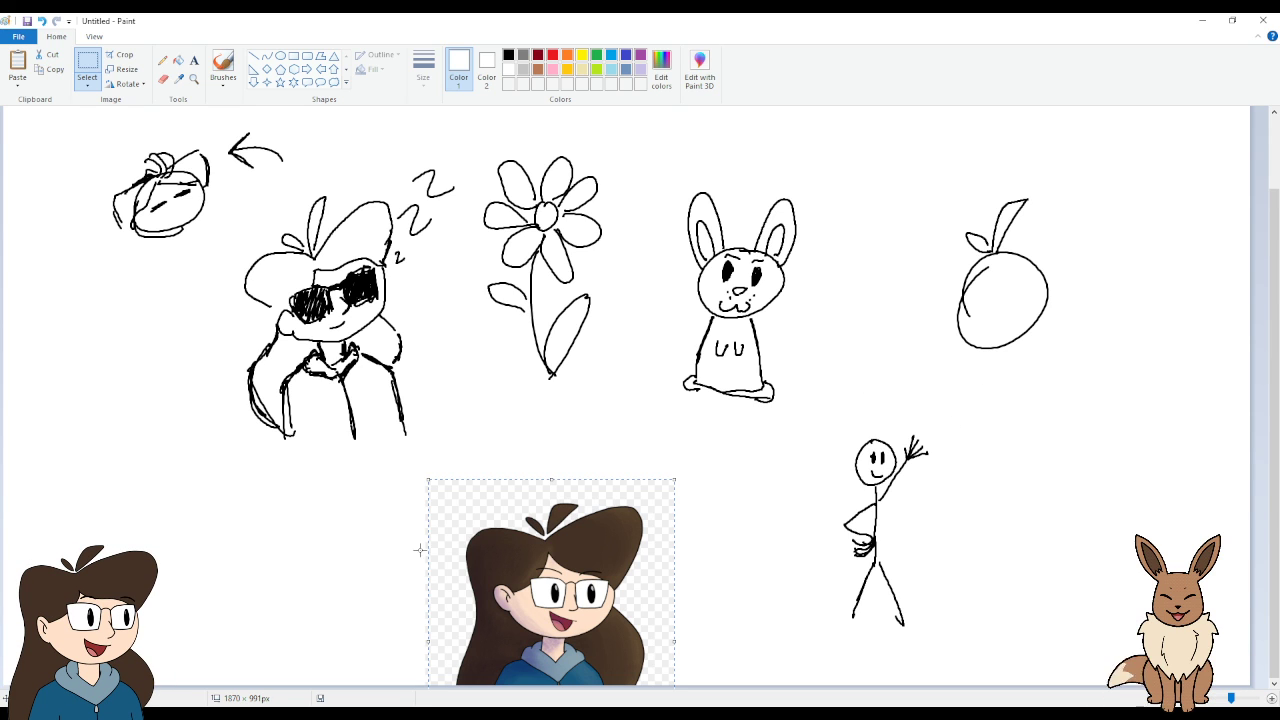
Move the flipped portrait to the left of the trimmed one so both sit side by side with their top edges aligned.
{"action": "left_click_drag", "start_coordinate": [600, 588], "coordinate": [325, 594]}
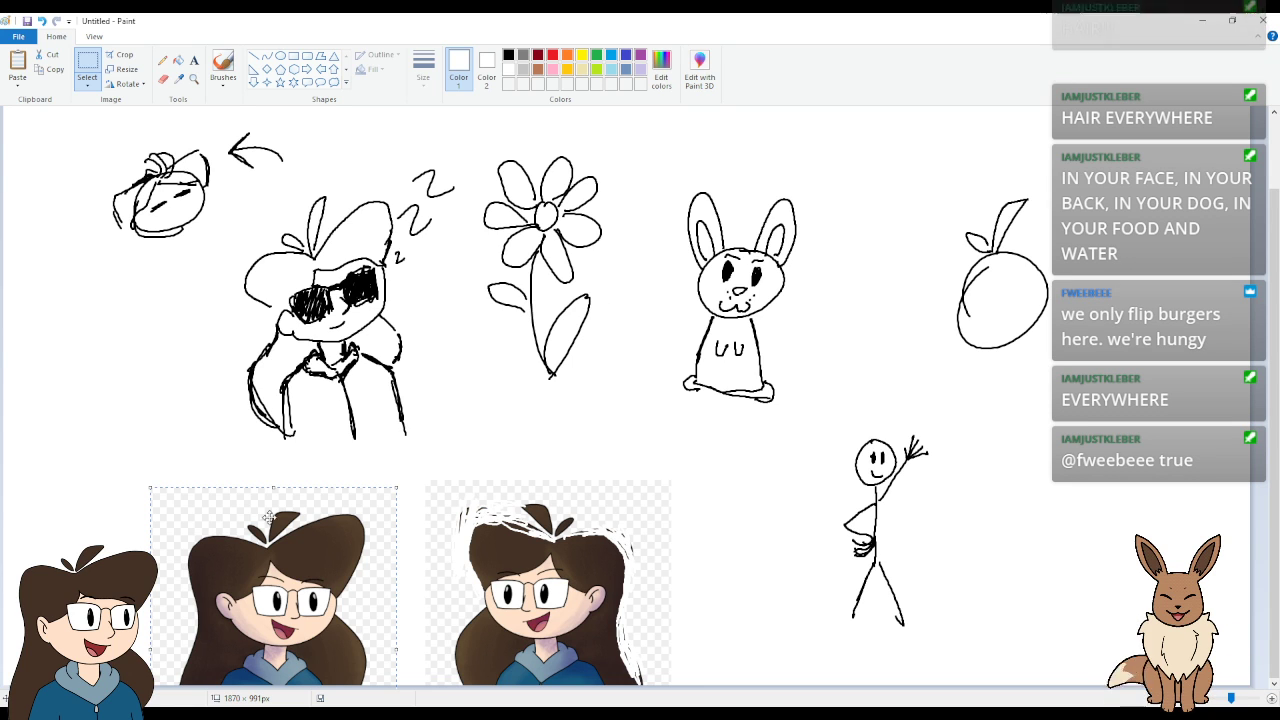
{"action": "left_click_drag", "start_coordinate": [332, 566], "coordinate": [347, 546]}
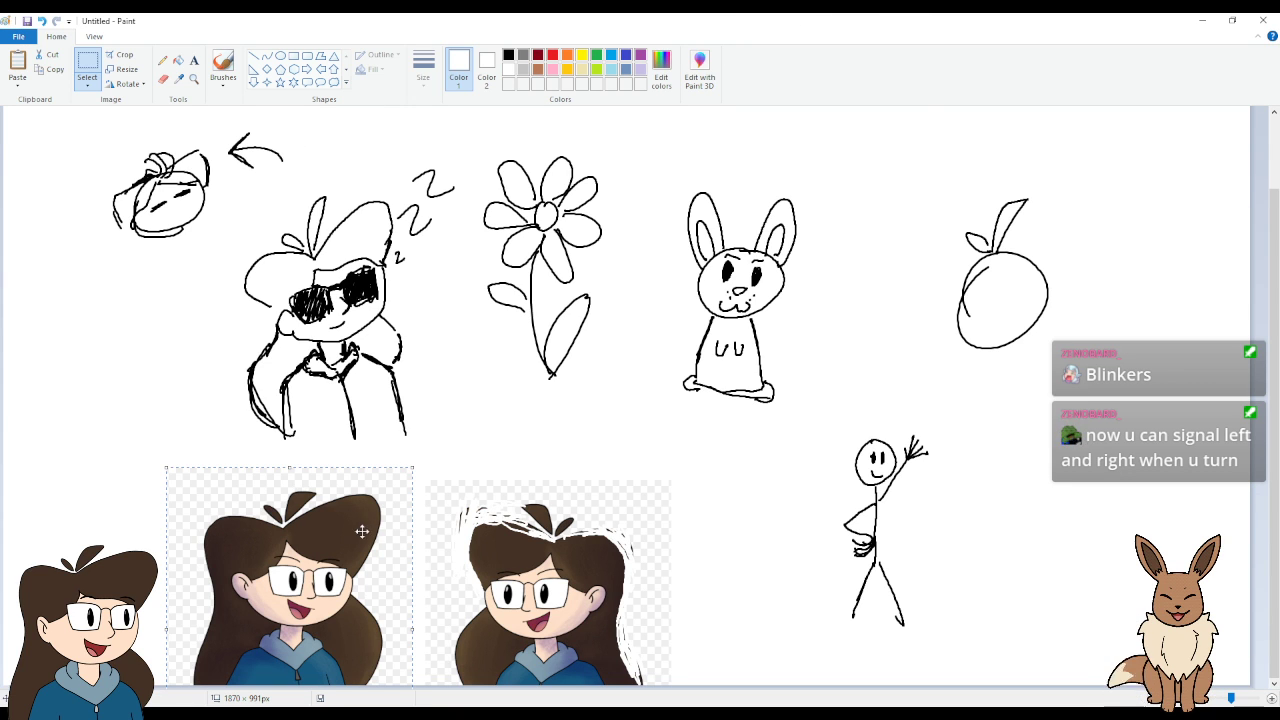
{"action": "mouse_move", "coordinate": [362, 531]}
{"action": "left_mouse_down"}
{"action": "mouse_move", "coordinate": [378, 537]}
{"action": "mouse_move", "coordinate": [369, 530]}
{"action": "mouse_move", "coordinate": [369, 562]}
{"action": "mouse_move", "coordinate": [367, 550]}
{"action": "left_mouse_up"}
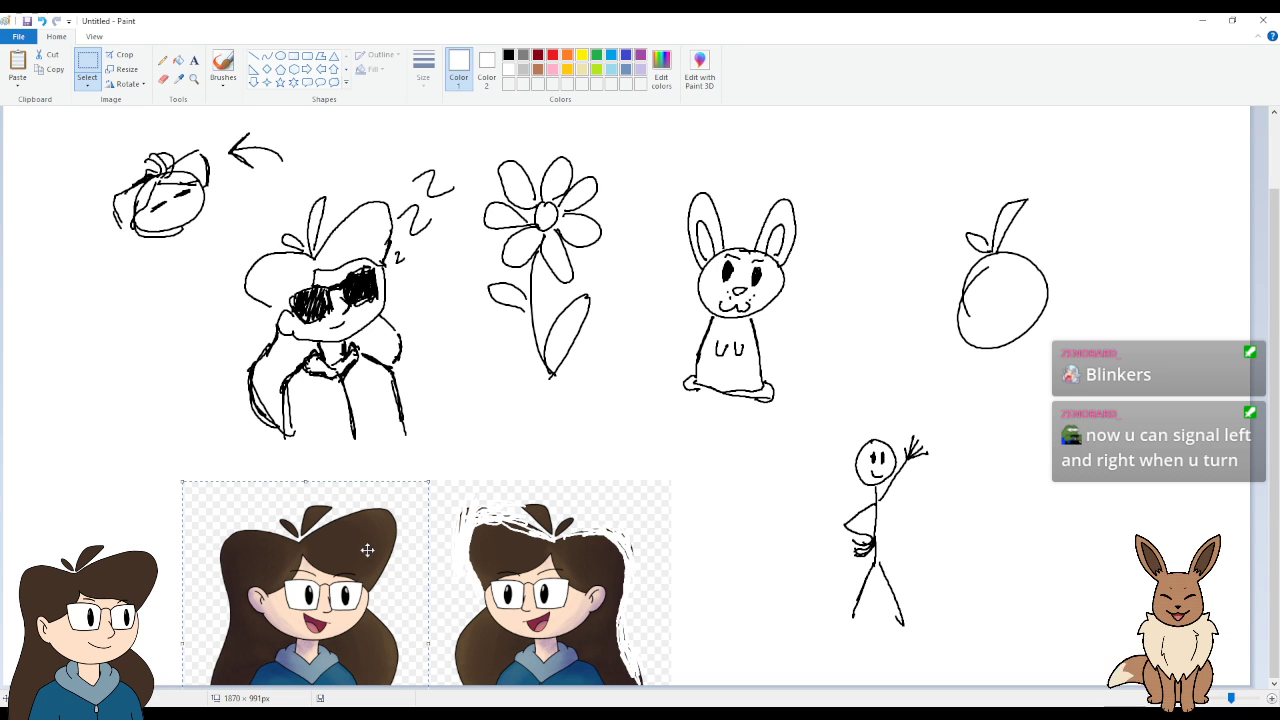
Paste the copied crying portrait and place it near the canvas's lower right edge, beside the waving stick figure.
{"action": "key", "text": "ctrl+v"}
{"action": "mouse_move", "coordinate": [101, 234]}
{"action": "left_mouse_down"}
{"action": "mouse_move", "coordinate": [309, 240]}
{"action": "mouse_move", "coordinate": [572, 275]}
{"action": "mouse_move", "coordinate": [651, 336]}
{"action": "mouse_move", "coordinate": [714, 430]}
{"action": "mouse_move", "coordinate": [736, 487]}
{"action": "mouse_move", "coordinate": [730, 576]}
{"action": "mouse_move", "coordinate": [562, 600]}
{"action": "mouse_move", "coordinate": [588, 577]}
{"action": "mouse_move", "coordinate": [555, 570]}
{"action": "mouse_move", "coordinate": [540, 535]}
{"action": "left_mouse_up"}
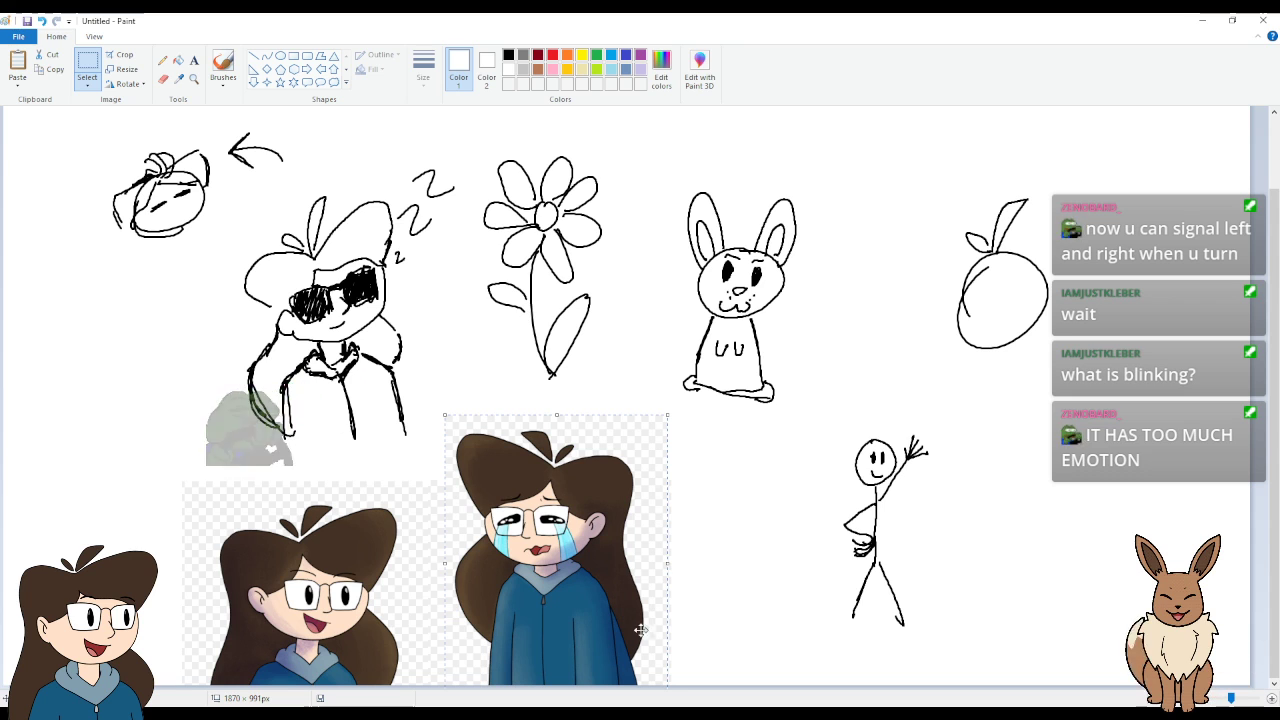
{"action": "left_click_drag", "start_coordinate": [584, 632], "coordinate": [593, 609]}
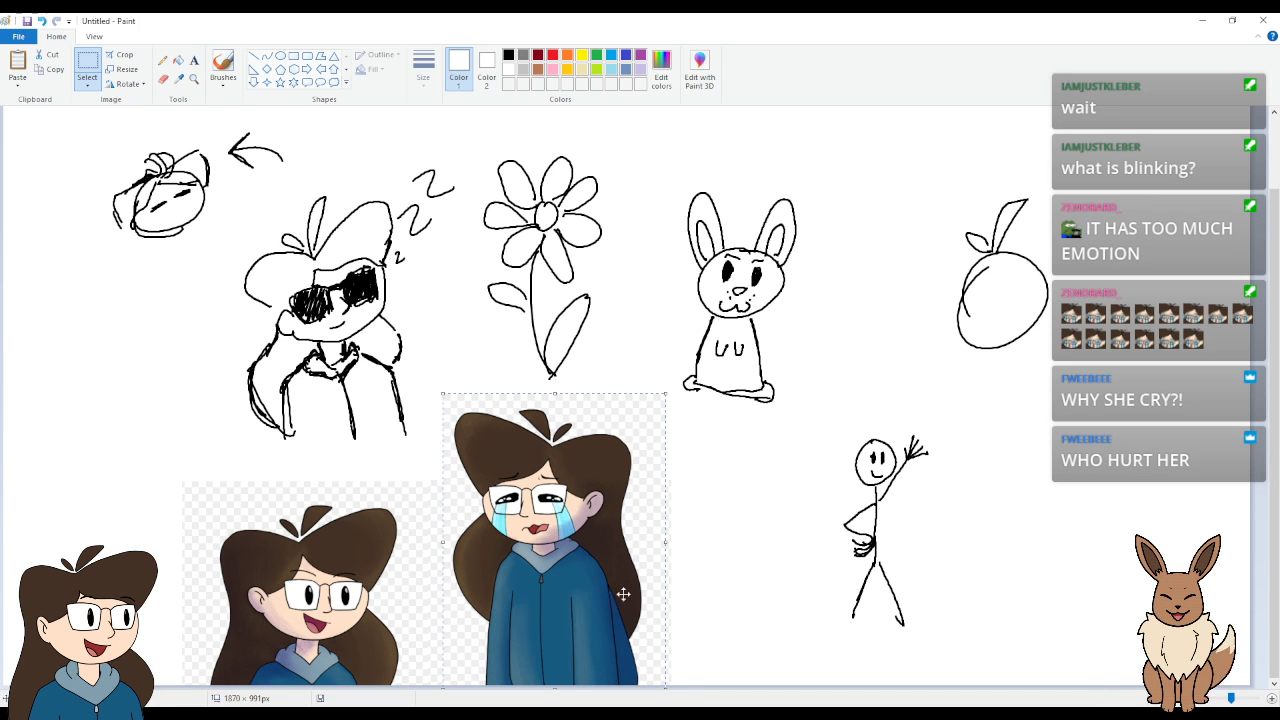
{"action": "left_click_drag", "start_coordinate": [607, 586], "coordinate": [605, 621]}
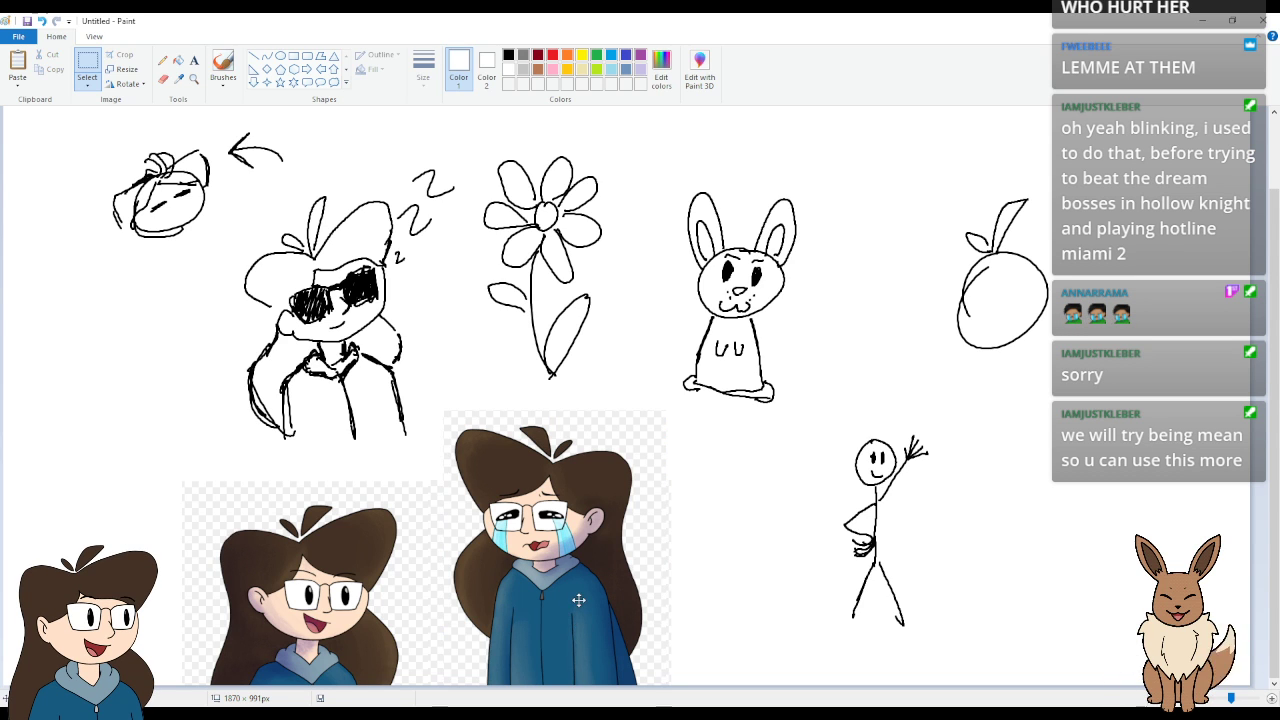
{"action": "mouse_move", "coordinate": [578, 600]}
{"action": "left_mouse_down"}
{"action": "mouse_move", "coordinate": [649, 579]}
{"action": "mouse_move", "coordinate": [738, 590]}
{"action": "mouse_move", "coordinate": [766, 531]}
{"action": "mouse_move", "coordinate": [736, 490]}
{"action": "mouse_move", "coordinate": [713, 488]}
{"action": "mouse_move", "coordinate": [584, 590]}
{"action": "mouse_move", "coordinate": [585, 552]}
{"action": "mouse_move", "coordinate": [613, 605]}
{"action": "mouse_move", "coordinate": [726, 631]}
{"action": "mouse_move", "coordinate": [748, 651]}
{"action": "mouse_move", "coordinate": [756, 692]}
{"action": "mouse_move", "coordinate": [765, 617]}
{"action": "mouse_move", "coordinate": [784, 646]}
{"action": "mouse_move", "coordinate": [1039, 609]}
{"action": "mouse_move", "coordinate": [1074, 636]}
{"action": "left_mouse_up"}
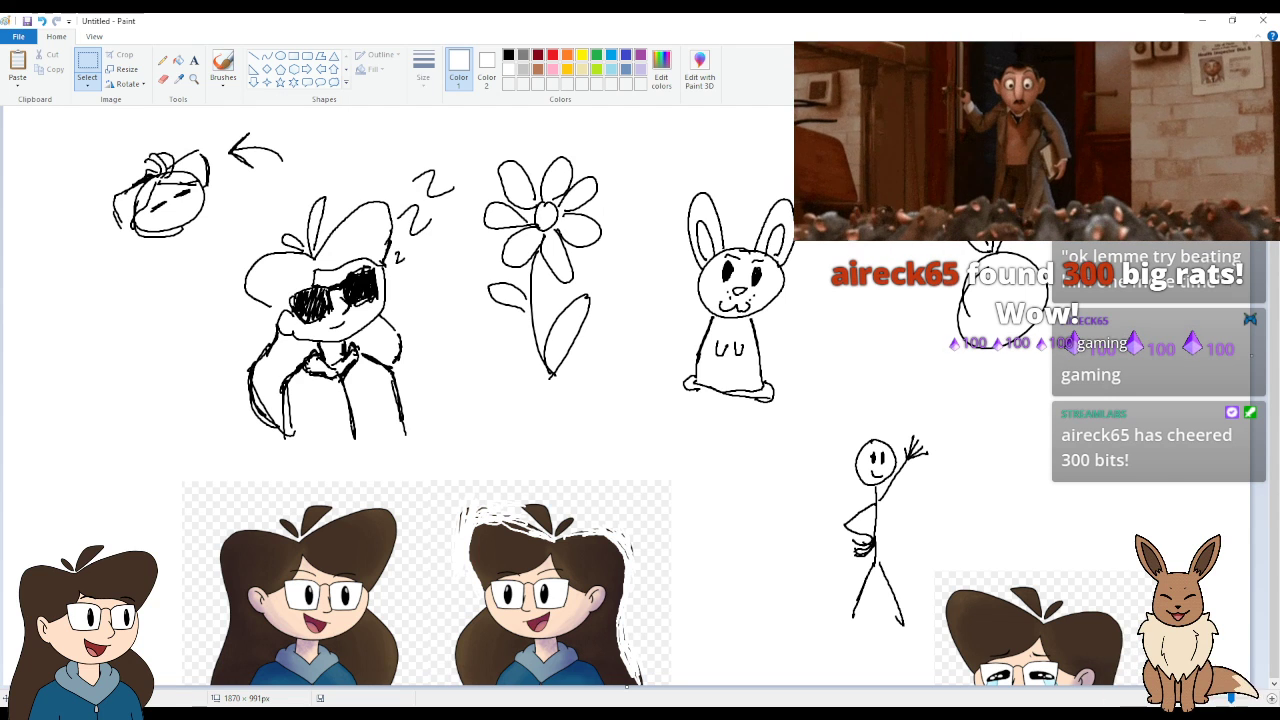
{"action": "key", "text": "ctrl+v"}
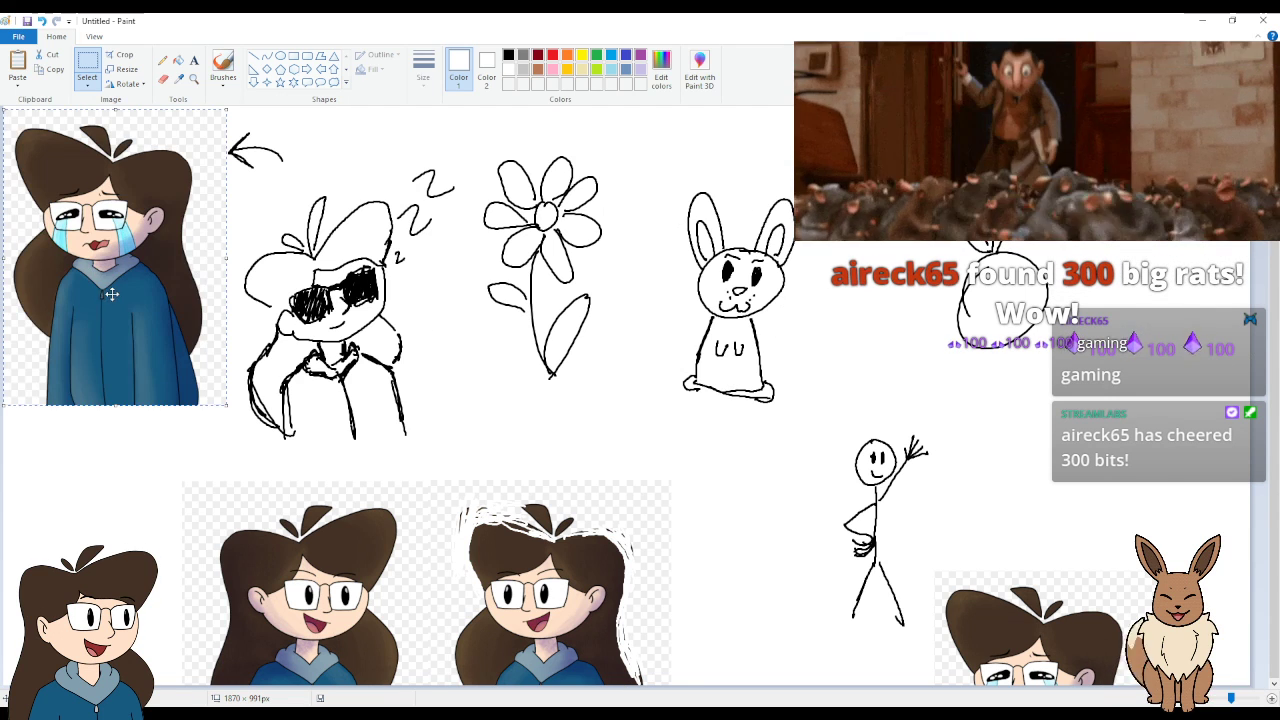
{"action": "left_click_drag", "start_coordinate": [109, 283], "coordinate": [703, 551]}
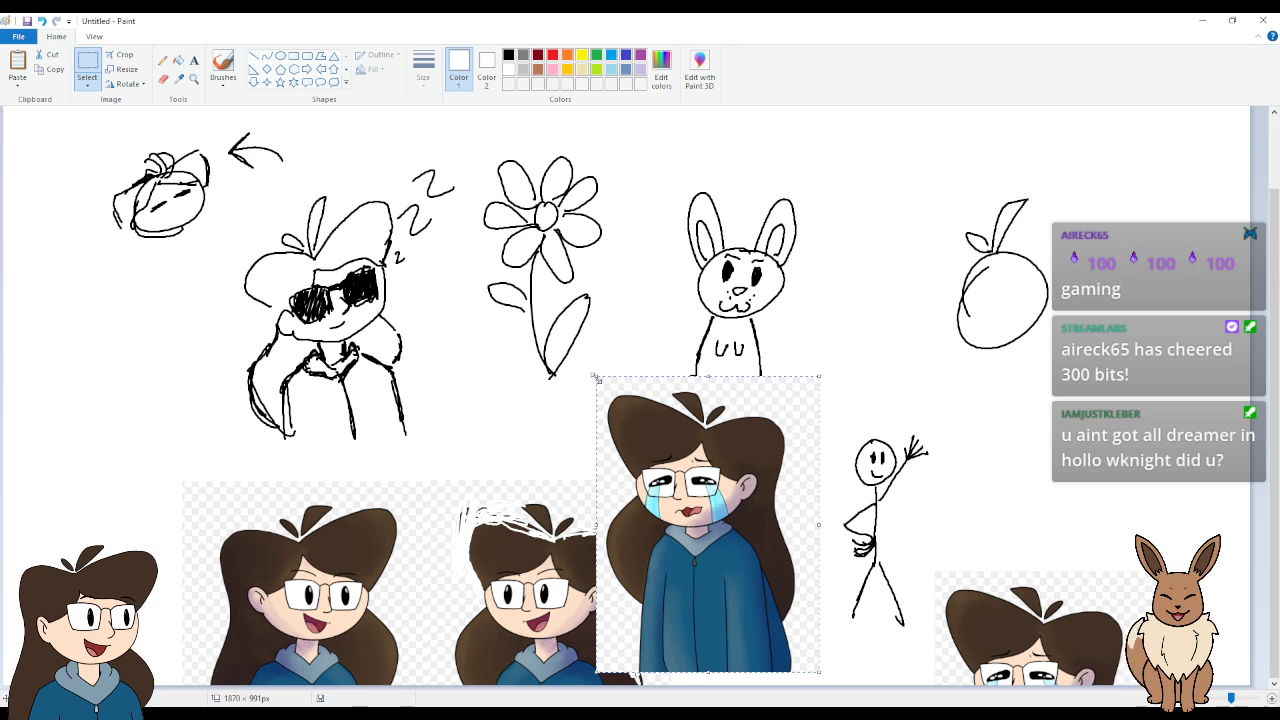
{"action": "left_click_drag", "start_coordinate": [596, 376], "coordinate": [8, 106]}
{"action": "mouse_move", "coordinate": [522, 320]}
{"action": "left_mouse_down"}
{"action": "mouse_move", "coordinate": [708, 380]}
{"action": "mouse_move", "coordinate": [719, 417]}
{"action": "left_mouse_up"}
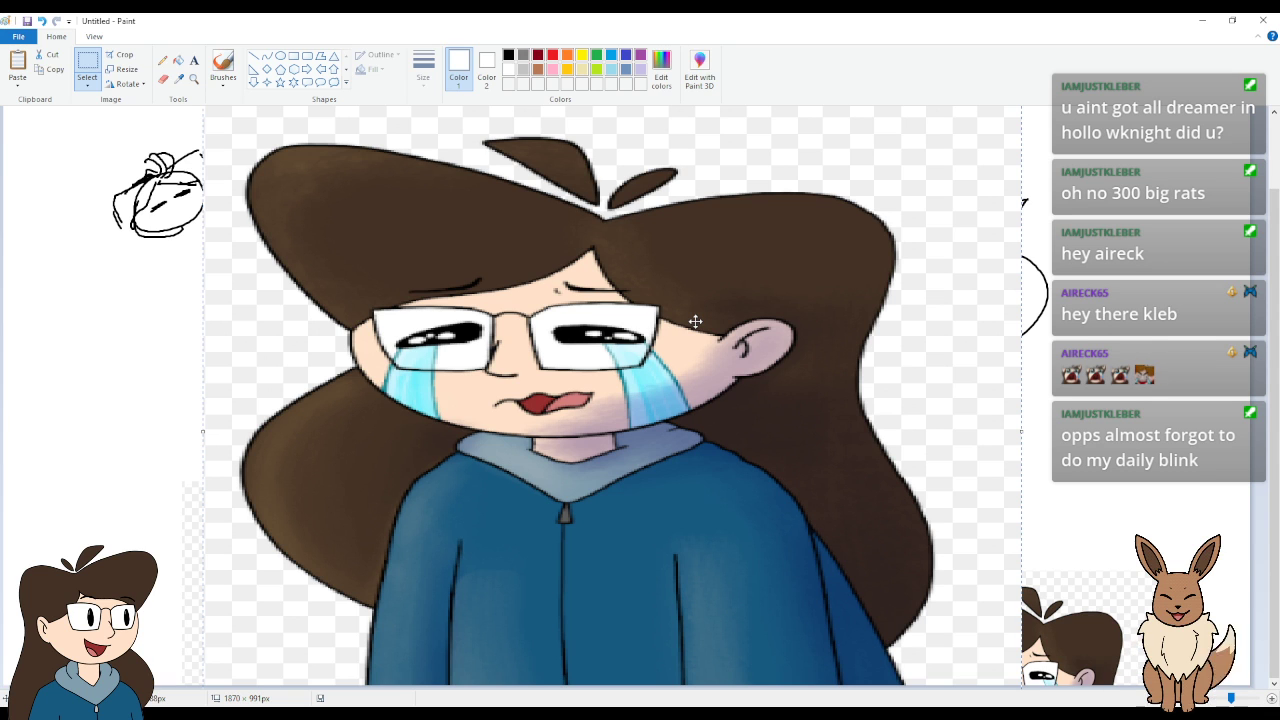
{"action": "key", "text": "Delete"}
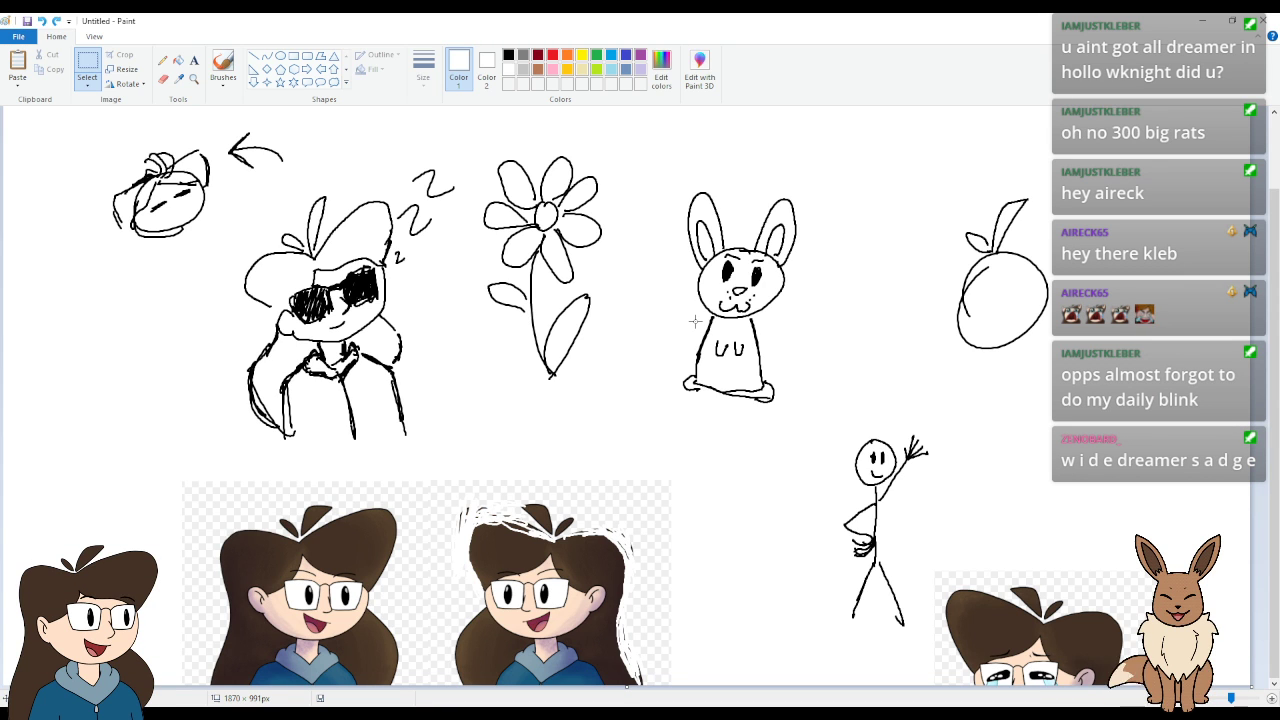
{"action": "key", "text": "ctrl+z"}
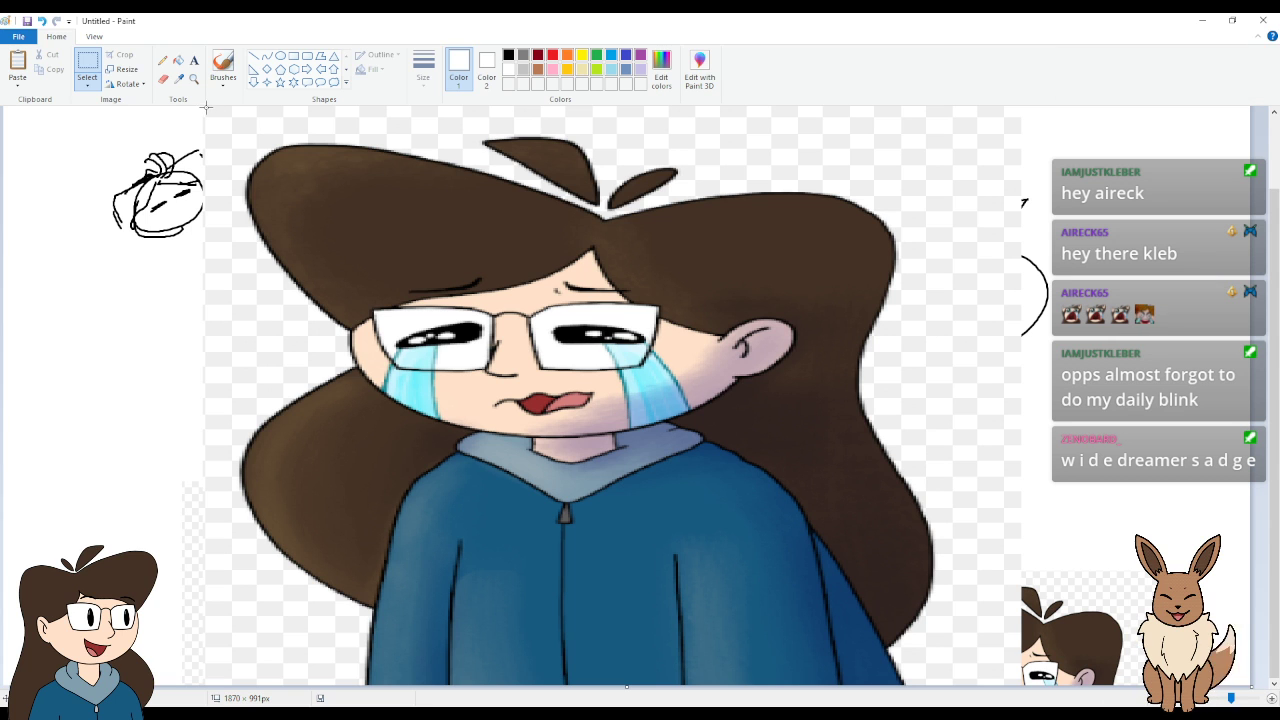
{"action": "key", "text": "Delete"}
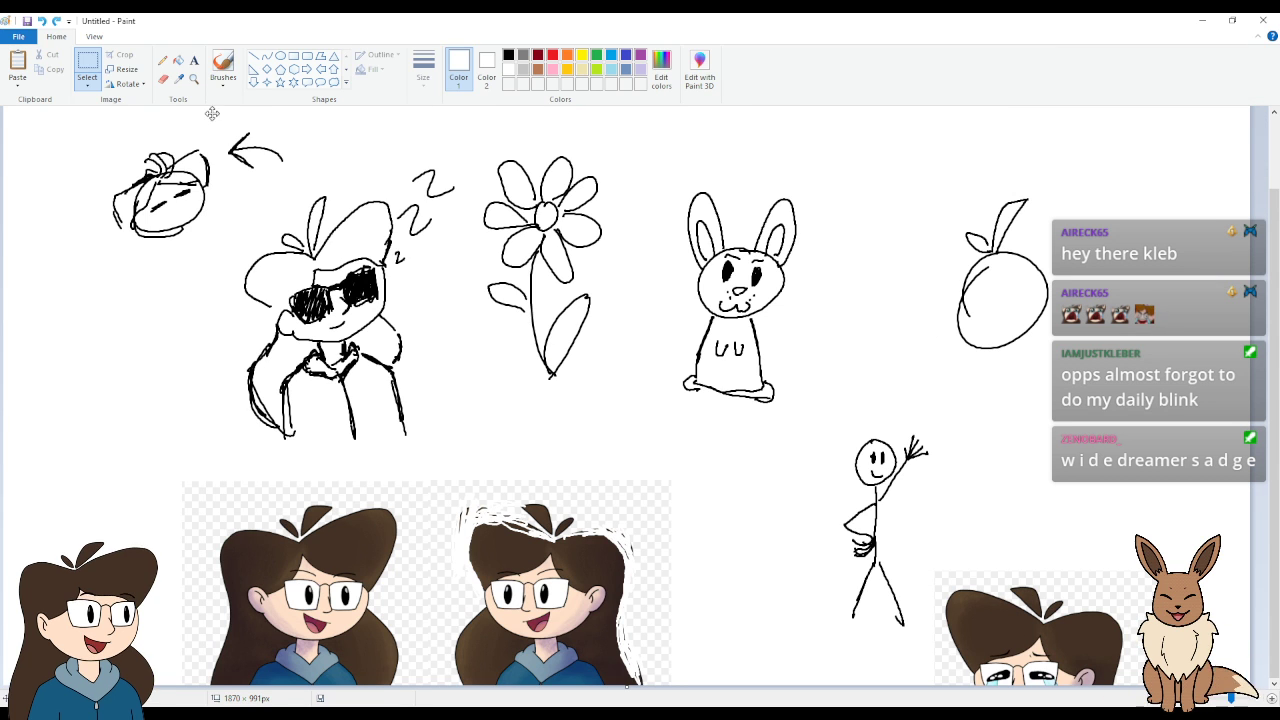
Paste the crying portrait again, stretch it wide across most of the canvas, shift it right and extend its upper edge upward.
{"action": "key", "text": "ctrl+v"}
{"action": "left_click_drag", "start_coordinate": [4, 110], "coordinate": [1116, 688]}
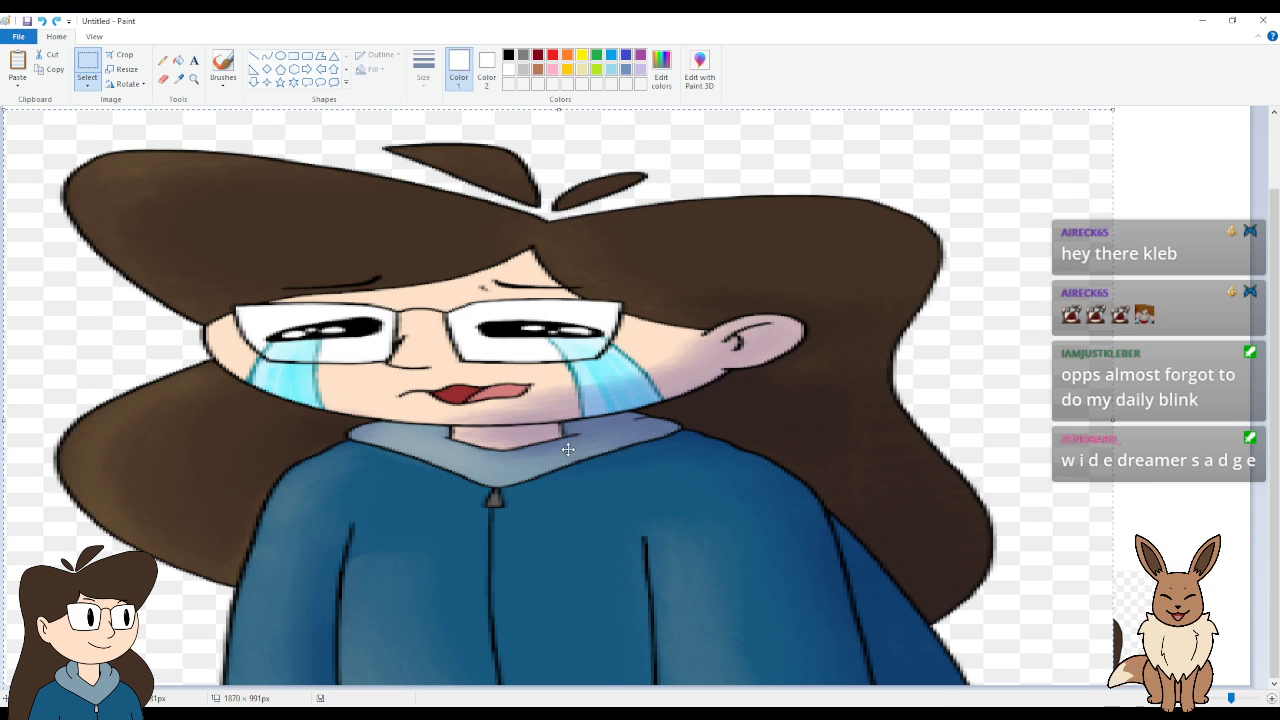
{"action": "left_click_drag", "start_coordinate": [564, 442], "coordinate": [678, 505]}
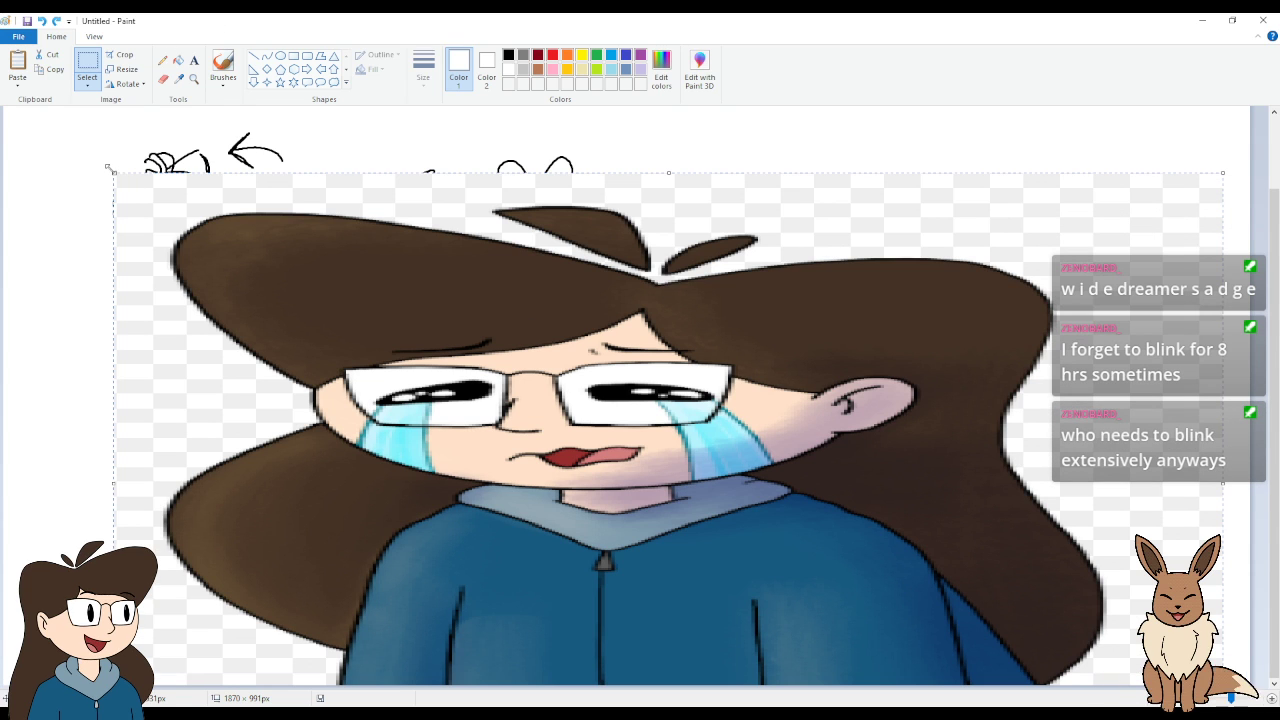
{"action": "left_click_drag", "start_coordinate": [108, 167], "coordinate": [120, 94]}
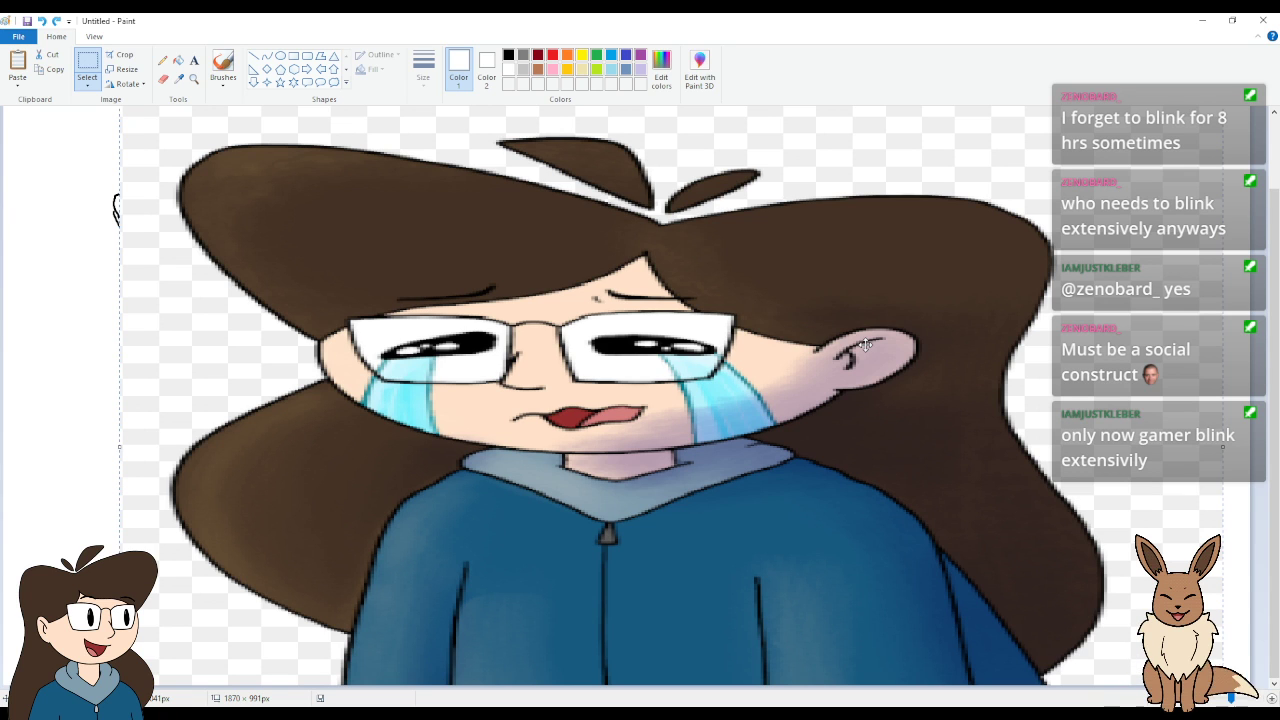
Undo the stretched crying portrait and the smaller one near the lower right edge, and set the foreground colour to black.
{"action": "key", "text": "ctrl+z"}
{"action": "key", "text": "ctrl+z"}
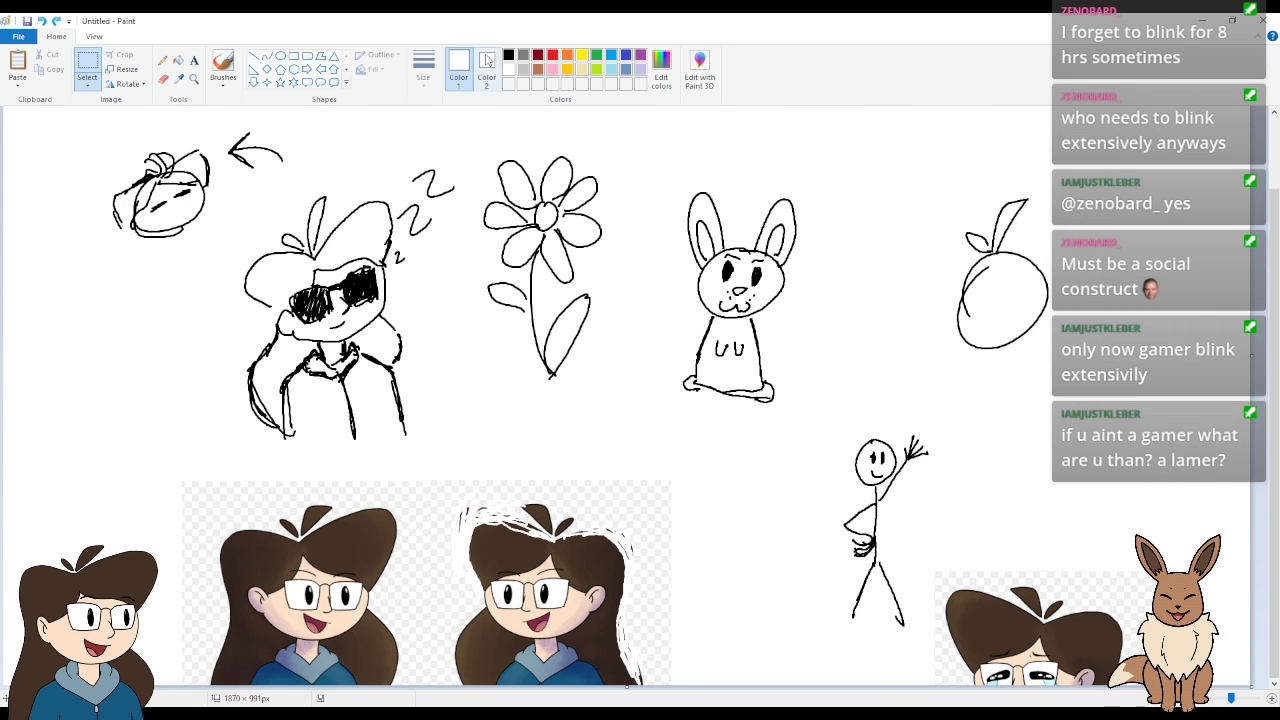
{"action": "left_click", "coordinate": [508, 55]}
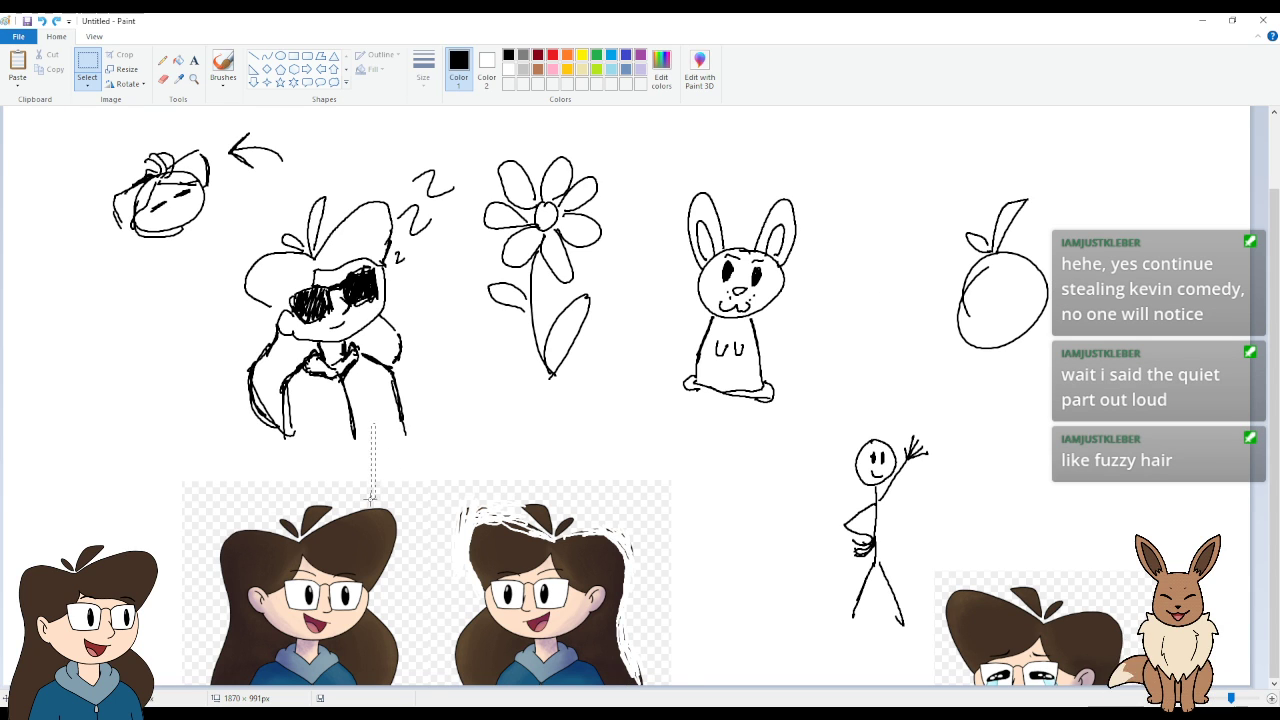
{"action": "left_click_drag", "start_coordinate": [377, 480], "coordinate": [364, 422]}
{"action": "left_click", "coordinate": [405, 212]}
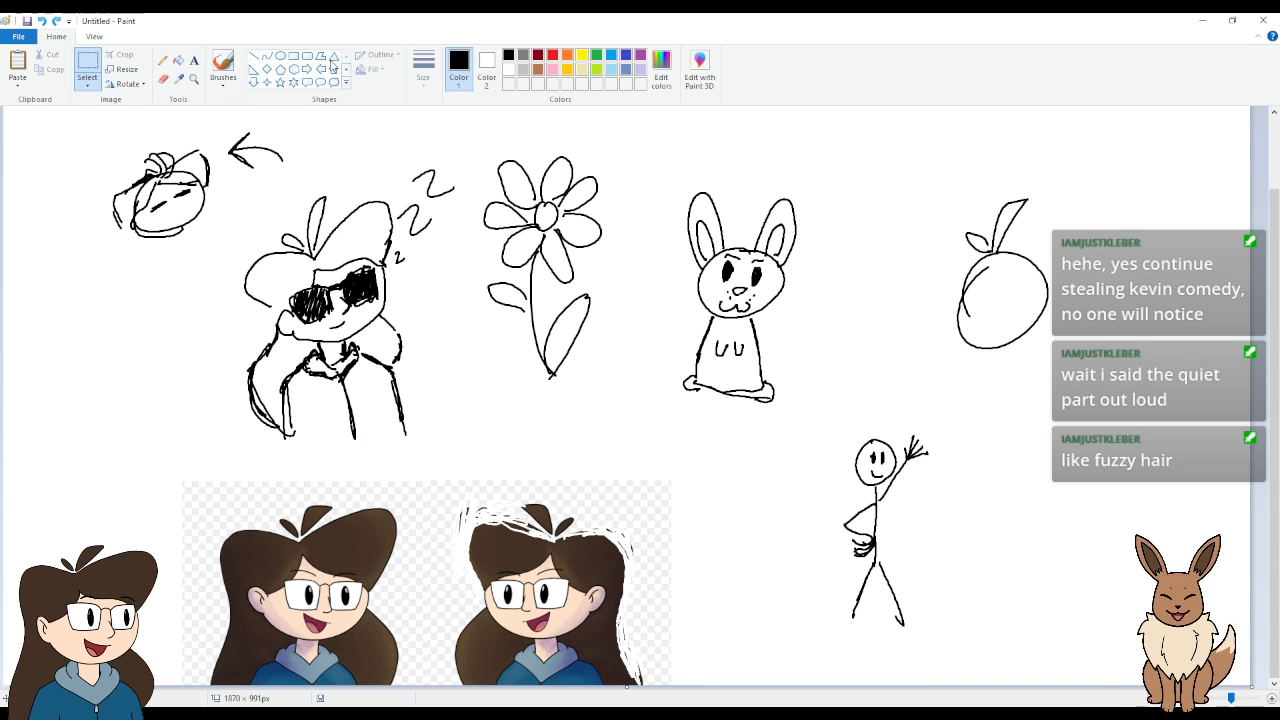
Draw a long curved brush arrow with a two-stroke head, pointing down along the canvas's left edge beside the smiling portraits.
{"action": "left_click", "coordinate": [223, 68]}
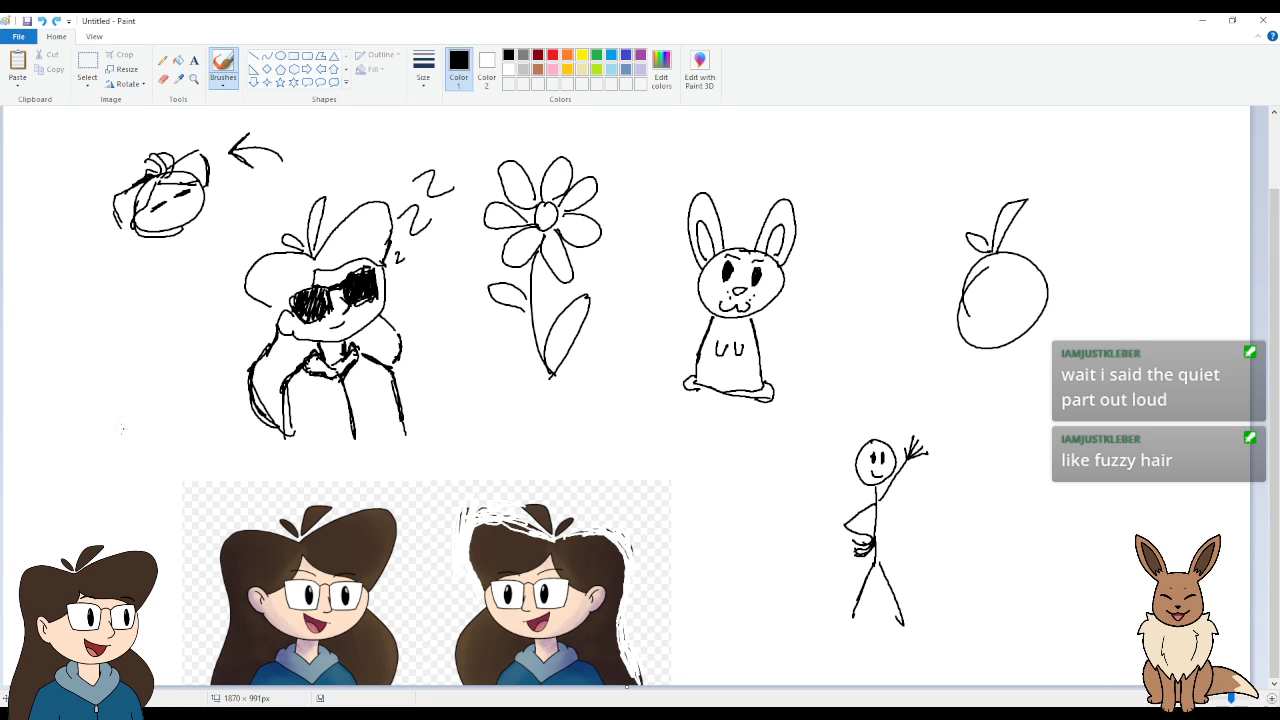
{"action": "left_click_drag", "start_coordinate": [146, 336], "coordinate": [87, 524]}
{"action": "left_click_drag", "start_coordinate": [110, 478], "coordinate": [89, 528]}
{"action": "left_click_drag", "start_coordinate": [72, 490], "coordinate": [89, 528]}
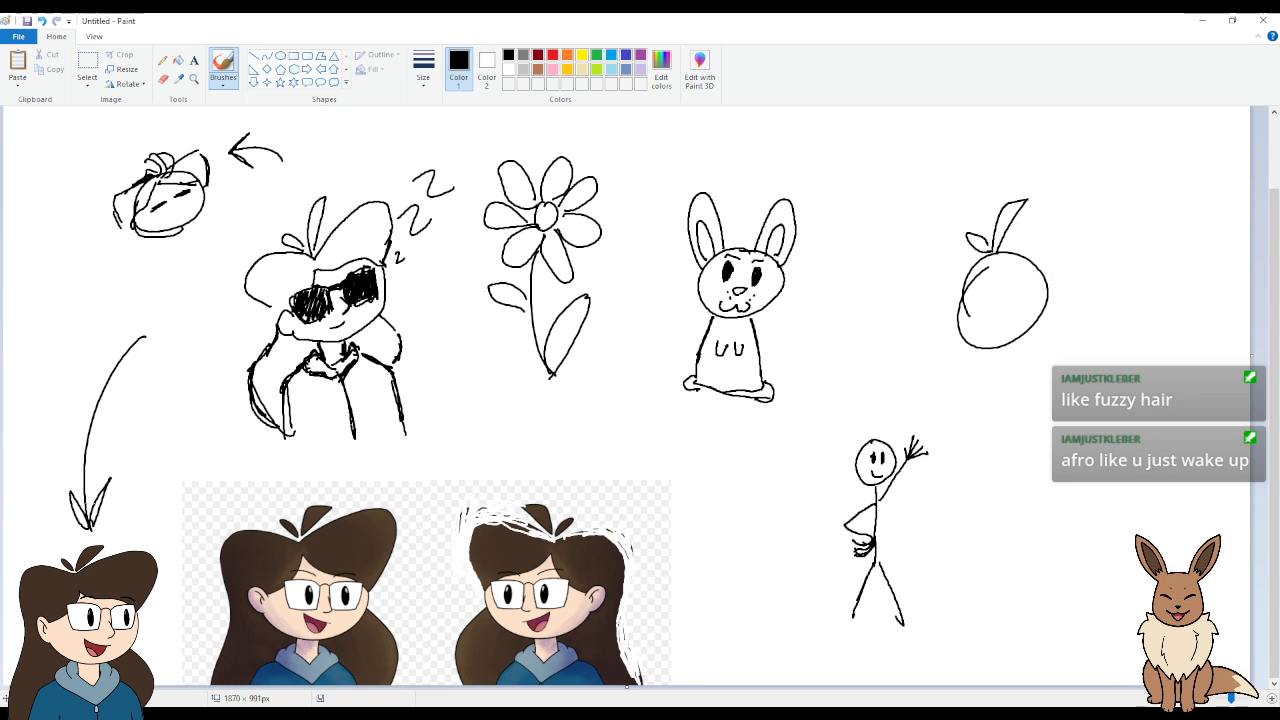
Undo the curved arrow's strokes, restore them once, and undo them again.
{"action": "key", "text": "ctrl+z"}
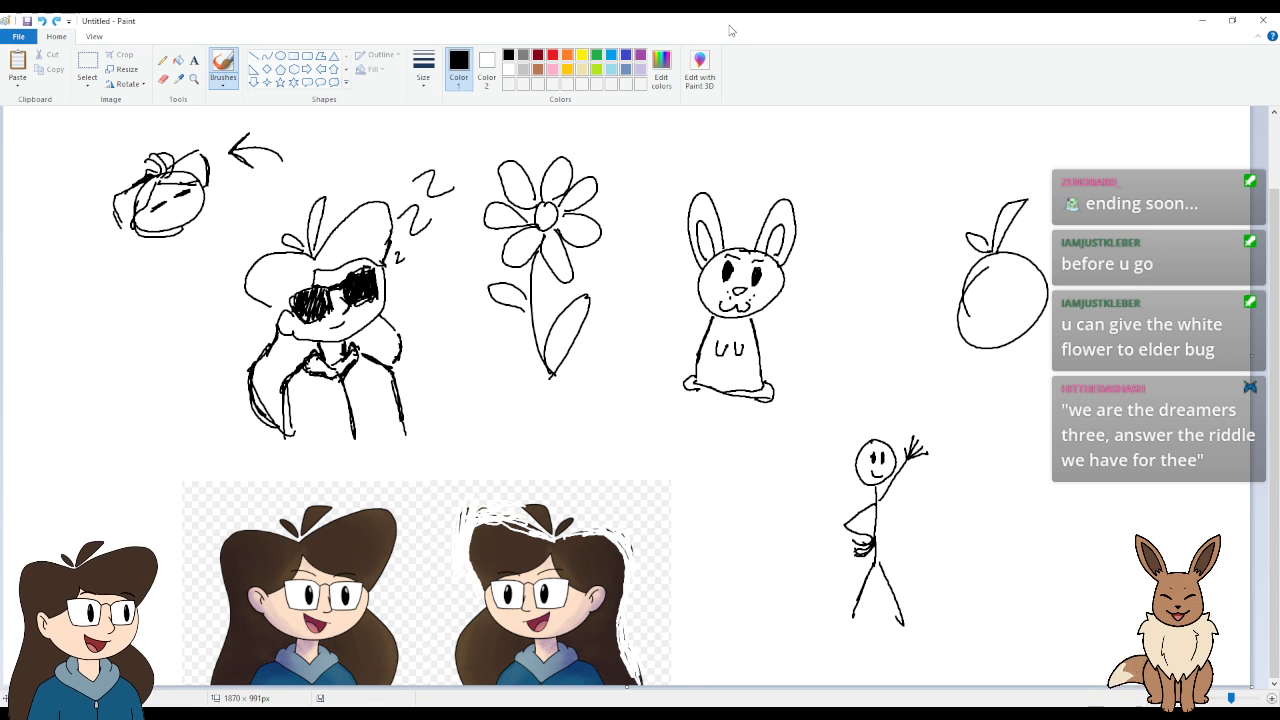
{"action": "left_click_drag", "start_coordinate": [146, 337], "coordinate": [90, 528]}
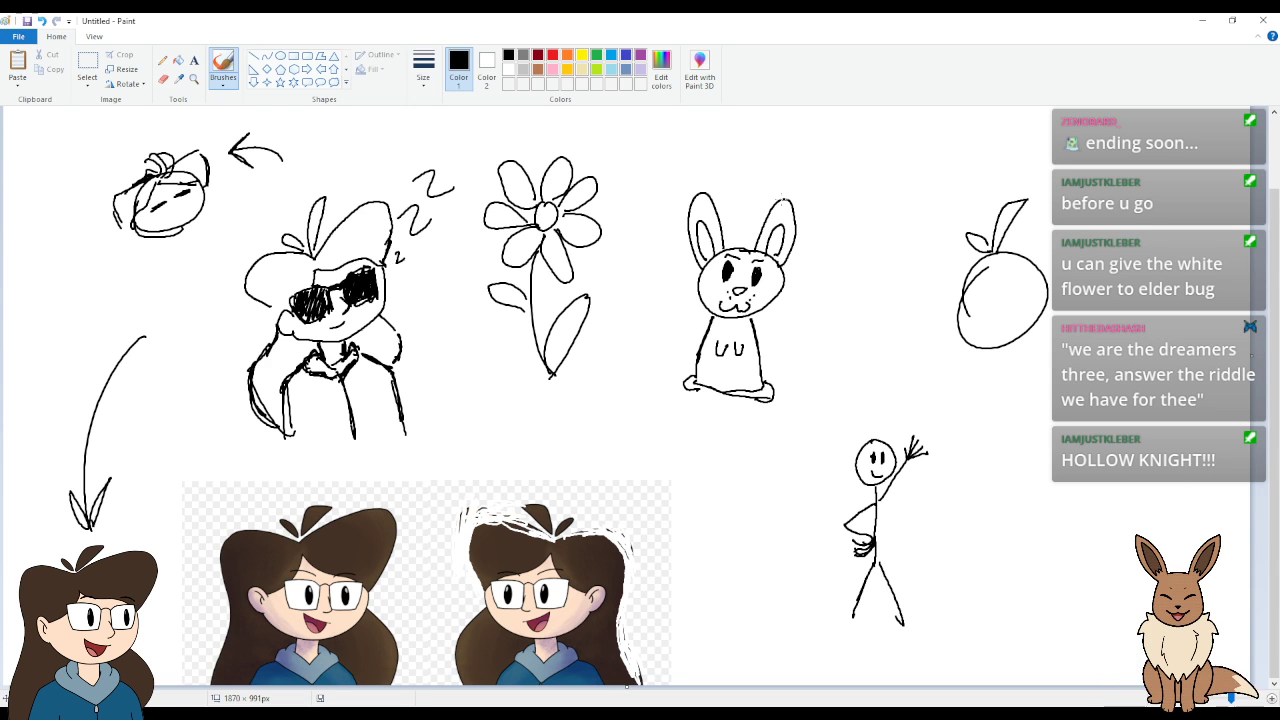
{"action": "key", "text": "ctrl+z"}
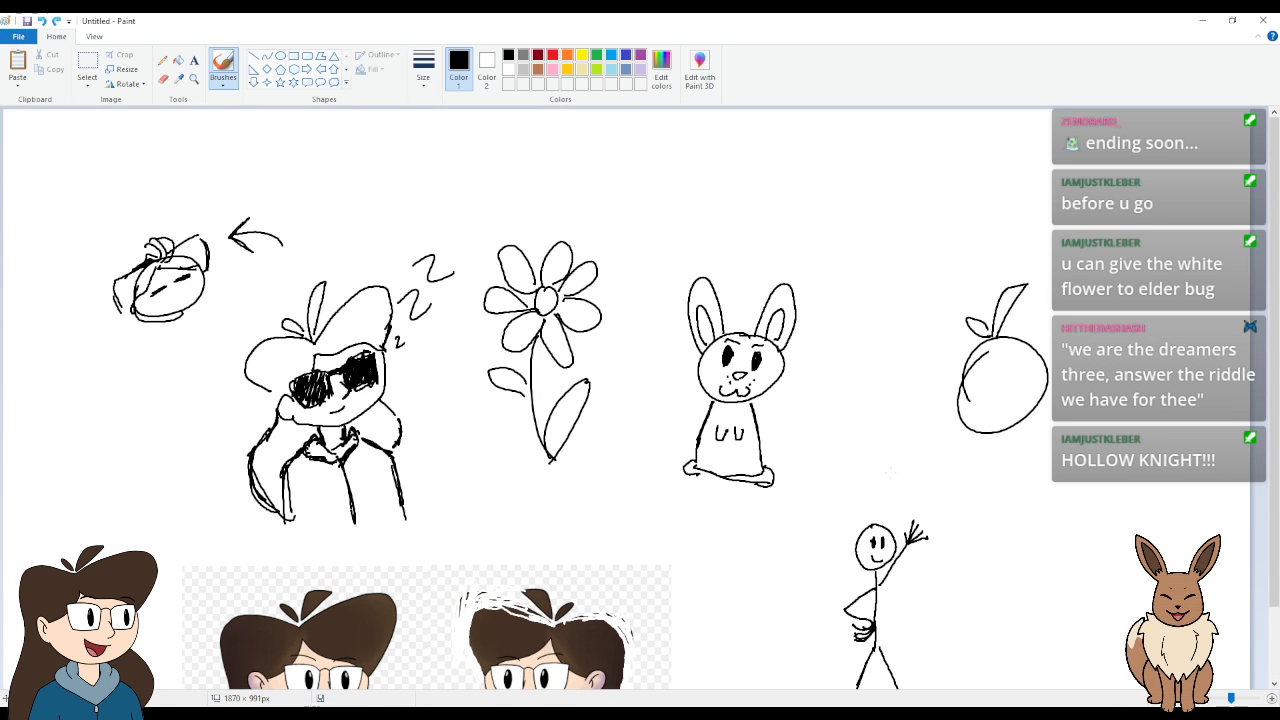